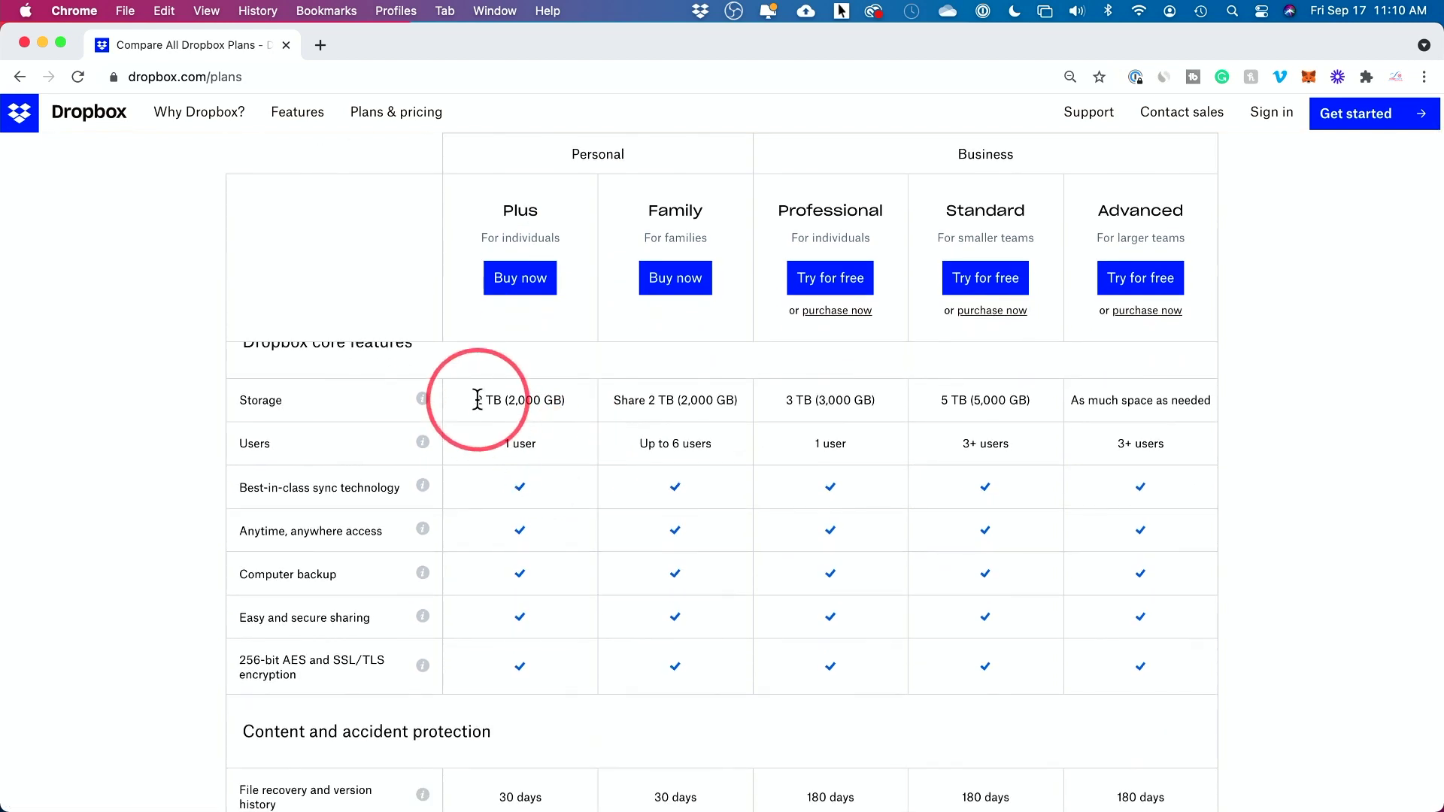
Highlight the Plus plan's storage allowance in the plan comparison and dismiss the chat pop-up
{"action": "left_click_drag", "start_coordinate": [478, 400], "coordinate": [584, 410]}
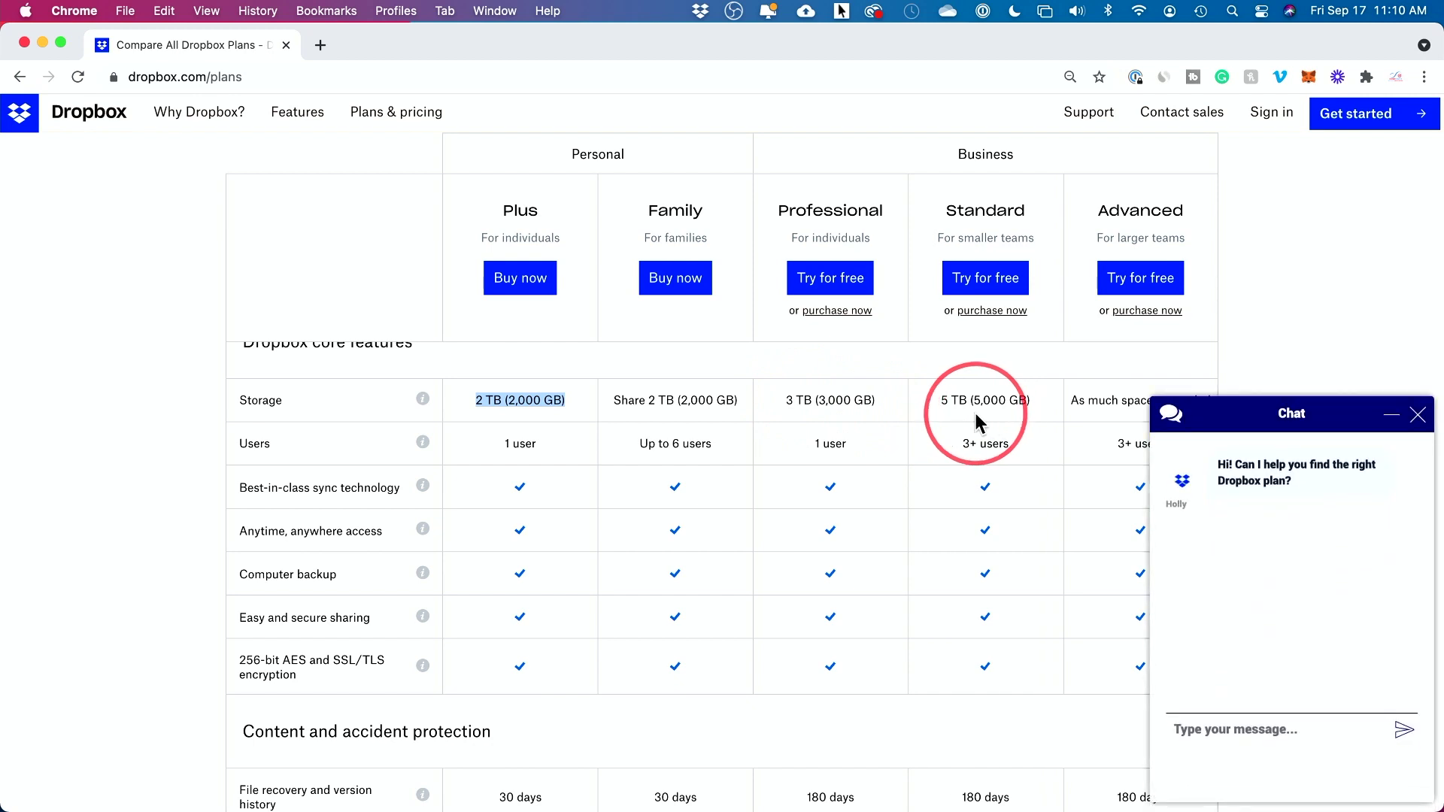
{"action": "left_click", "coordinate": [1417, 415]}
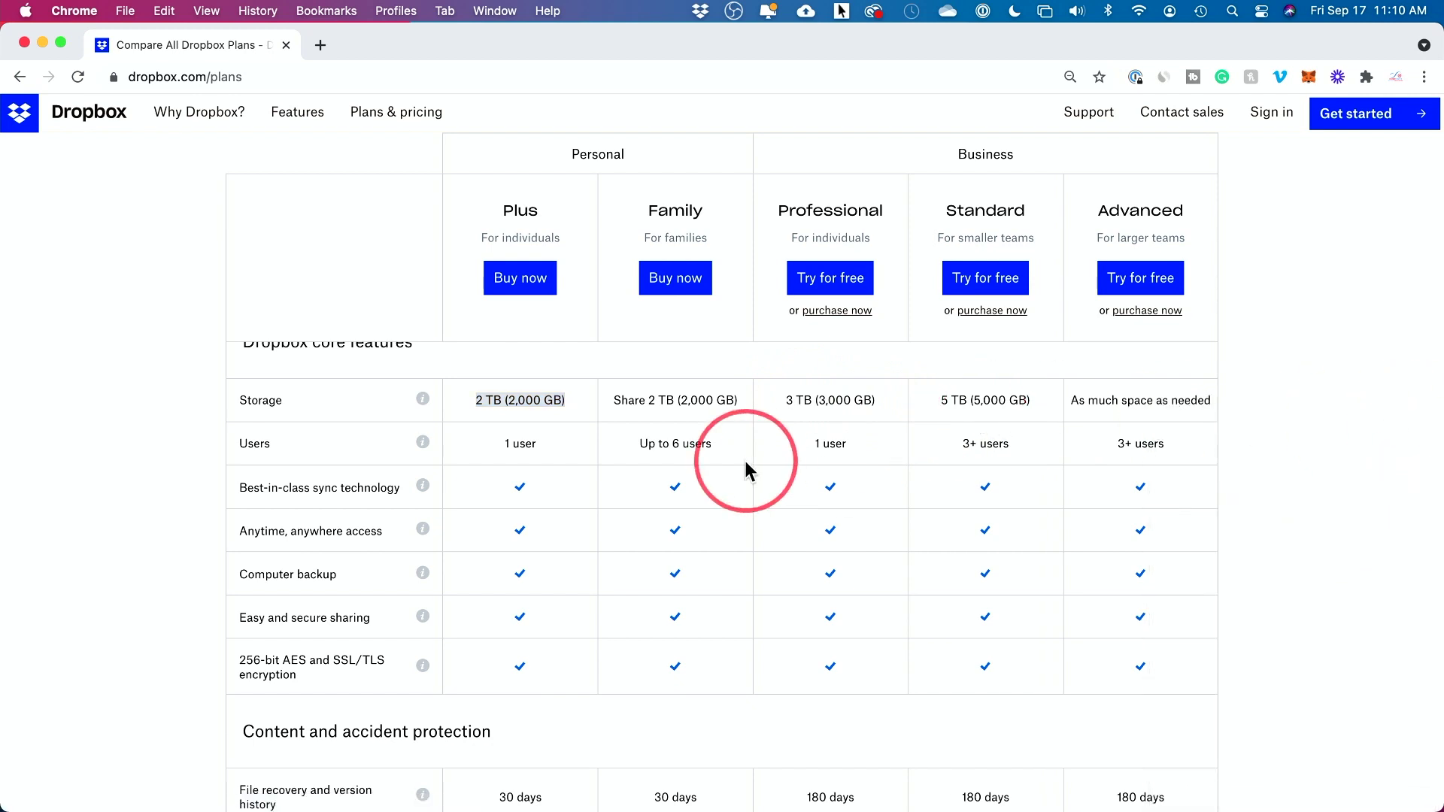
Go back to the homepage and get a plan recommendation for 2 GB of space to store and share just the essentials
{"action": "key", "text": "super+bracketleft"}
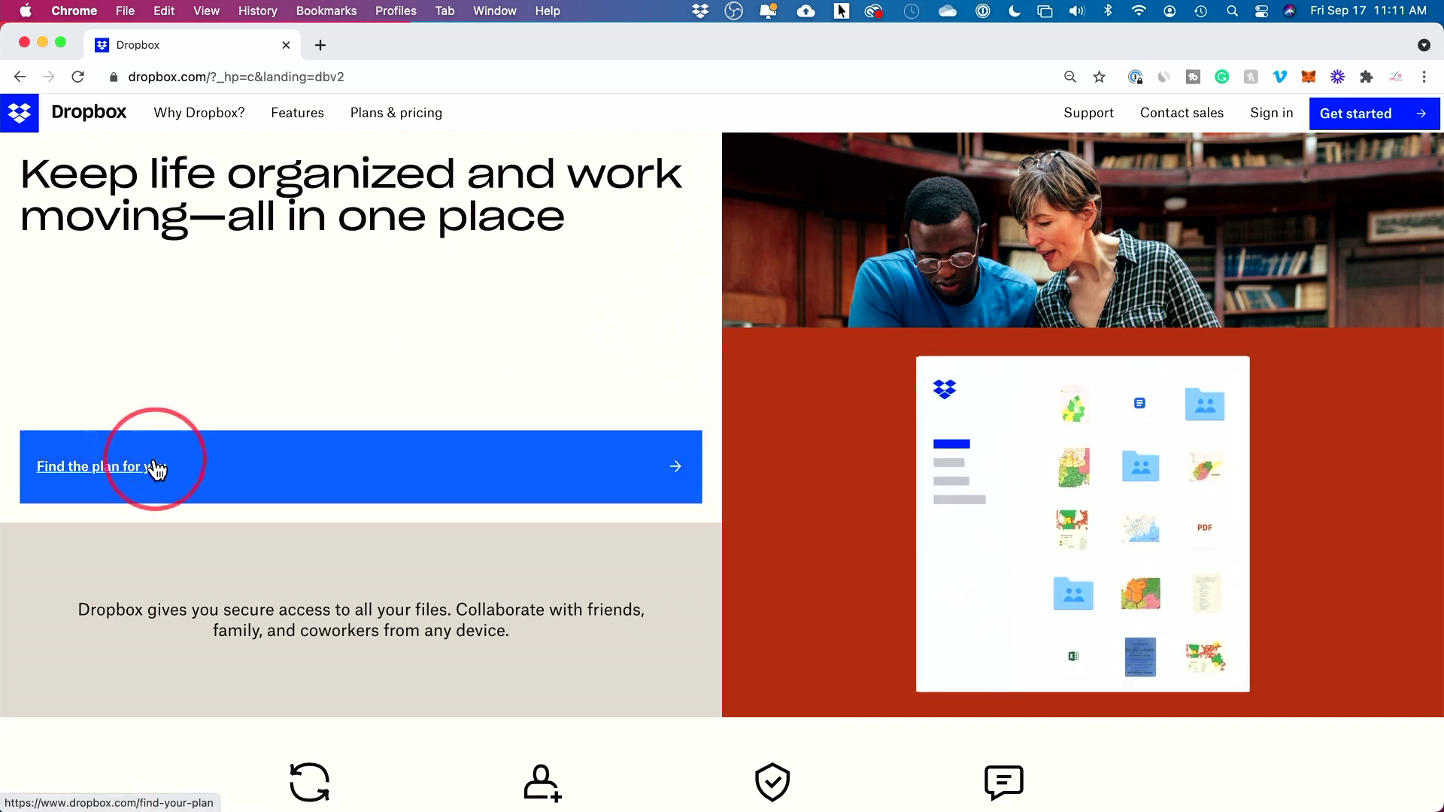
{"action": "left_click", "coordinate": [267, 478]}
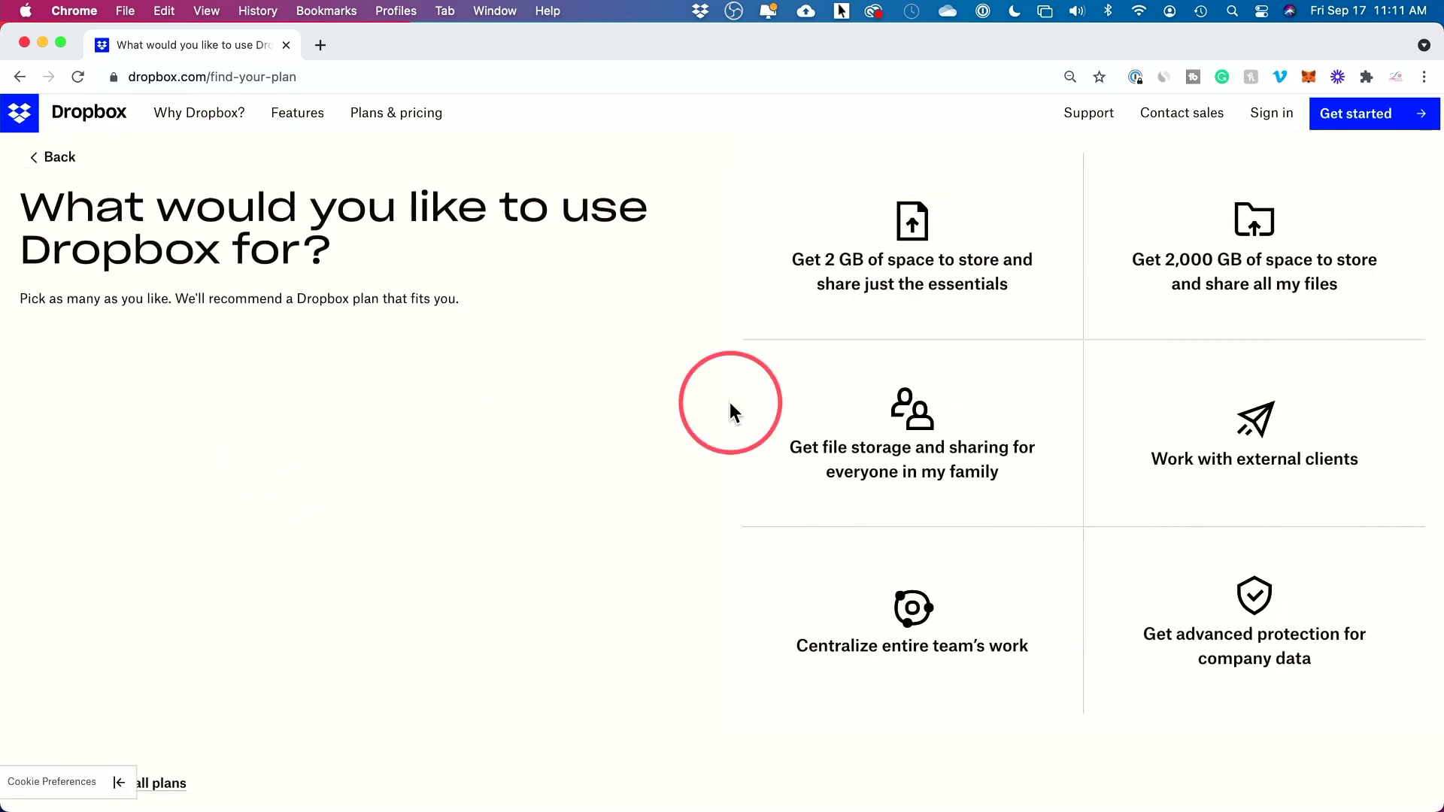
{"action": "left_click", "coordinate": [895, 274]}
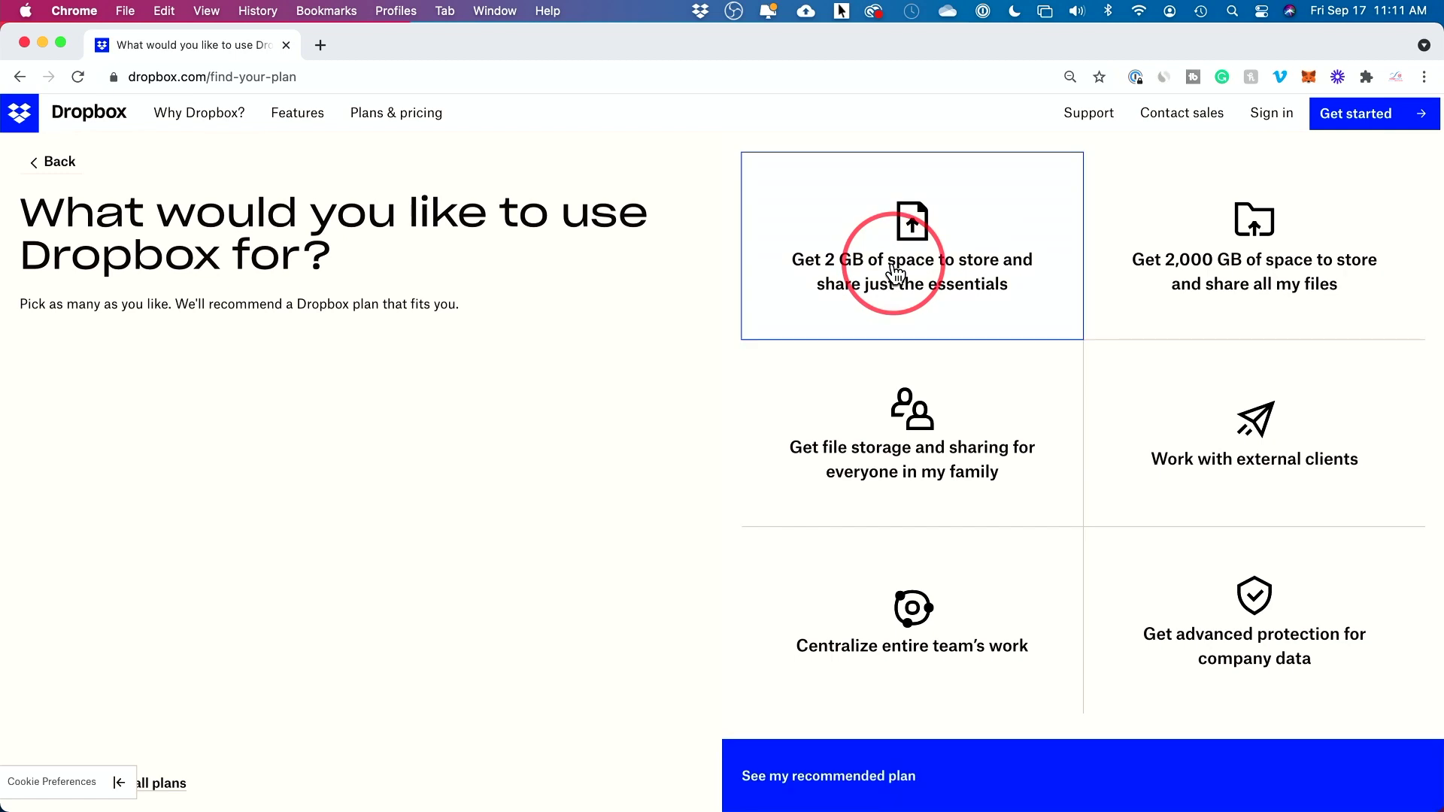
{"action": "left_click", "coordinate": [869, 761]}
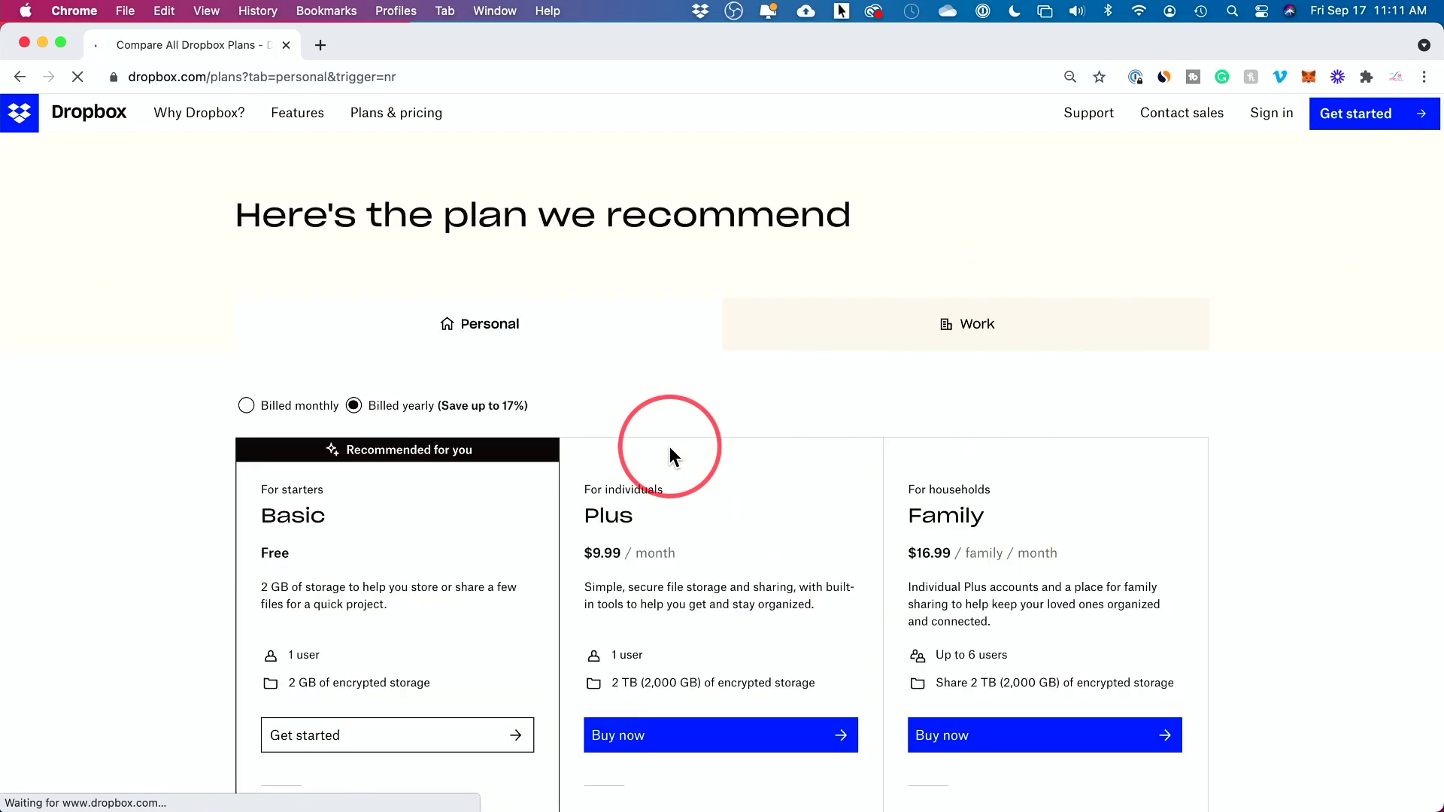
Review the Basic plan's device limit alongside Plus and Family, and open the account registration for the free Basic plan
{"action": "scroll", "coordinate": [669, 445], "scroll_direction": "down", "scroll_amount": 3}
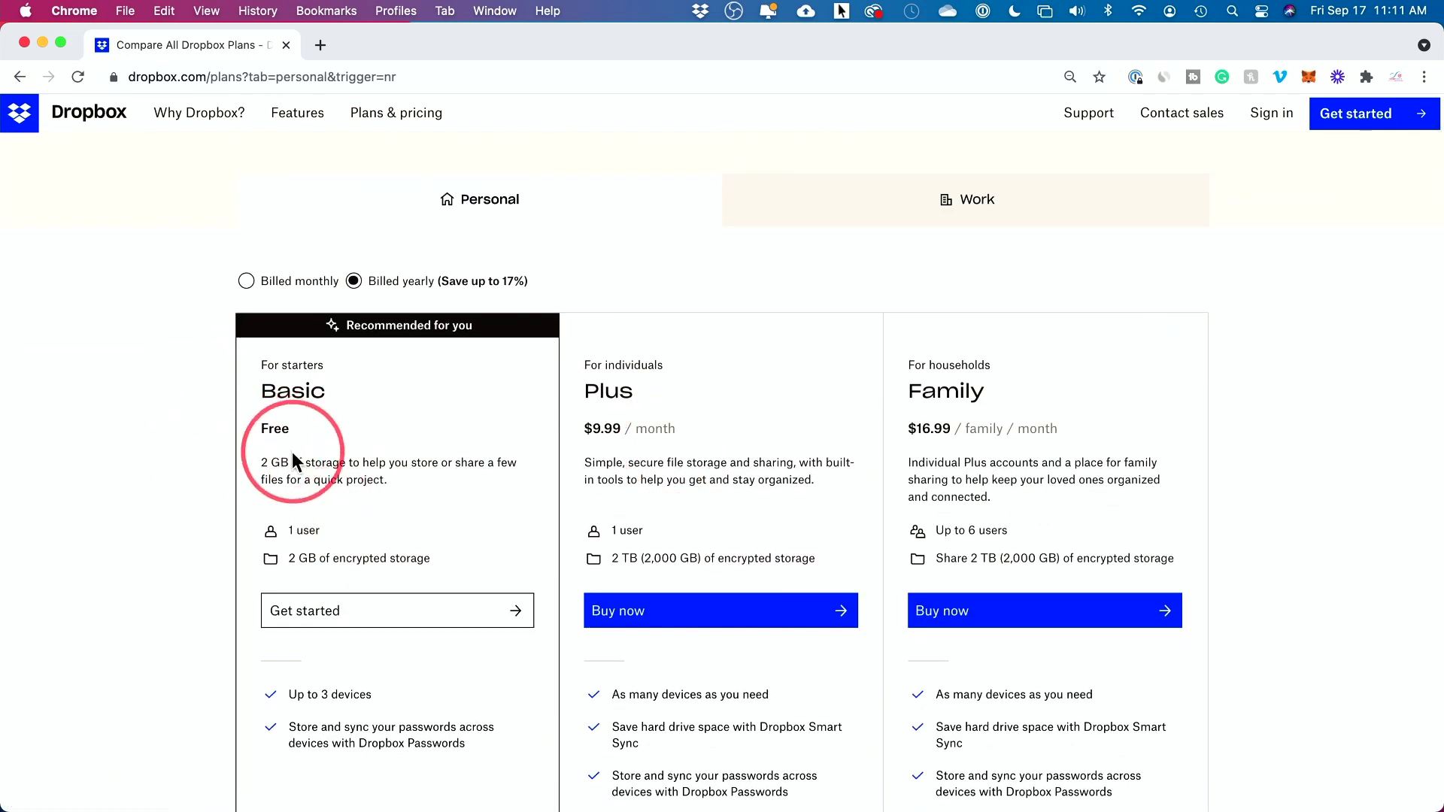
{"action": "scroll", "coordinate": [335, 470], "scroll_direction": "down", "scroll_amount": 5}
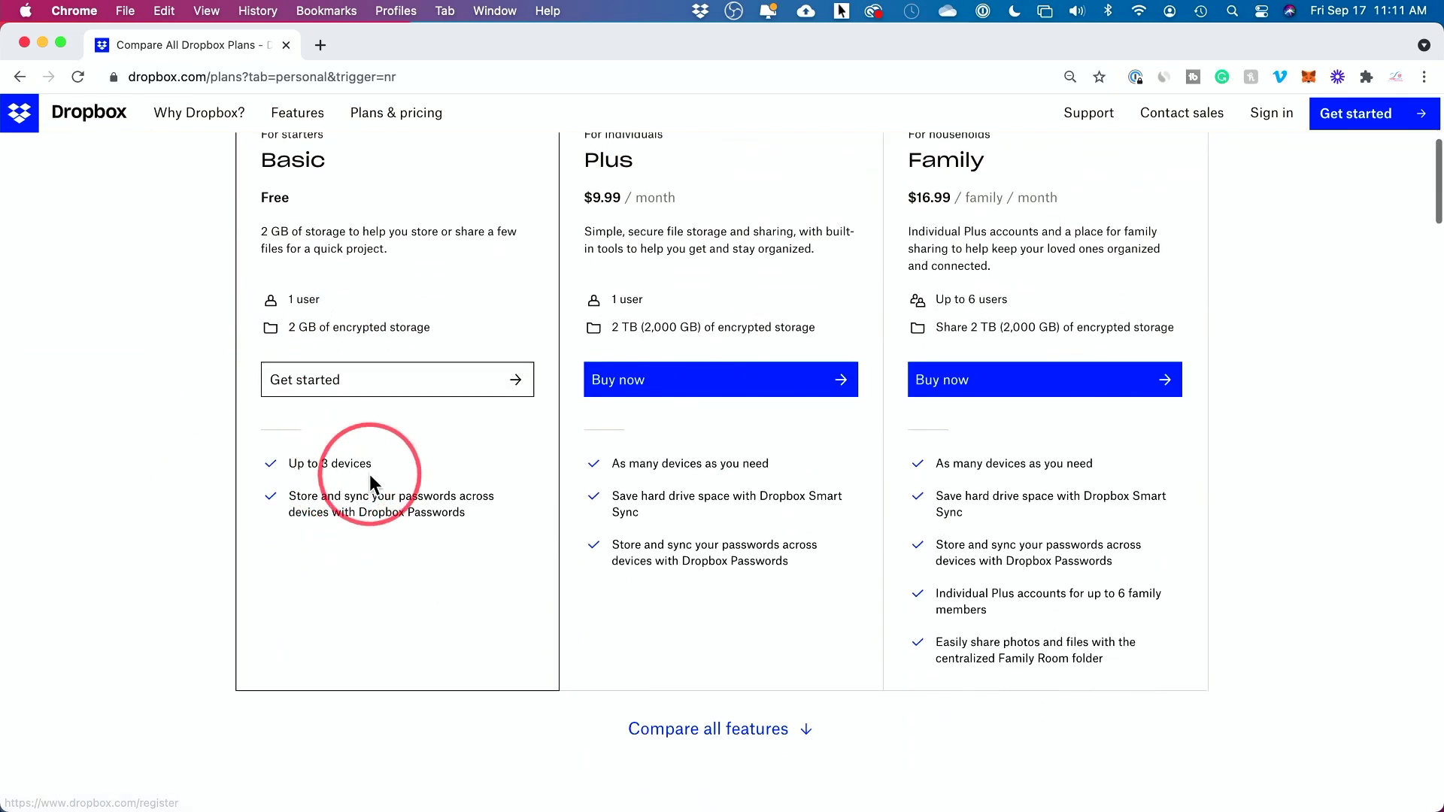
{"action": "left_click_drag", "start_coordinate": [292, 461], "coordinate": [370, 462]}
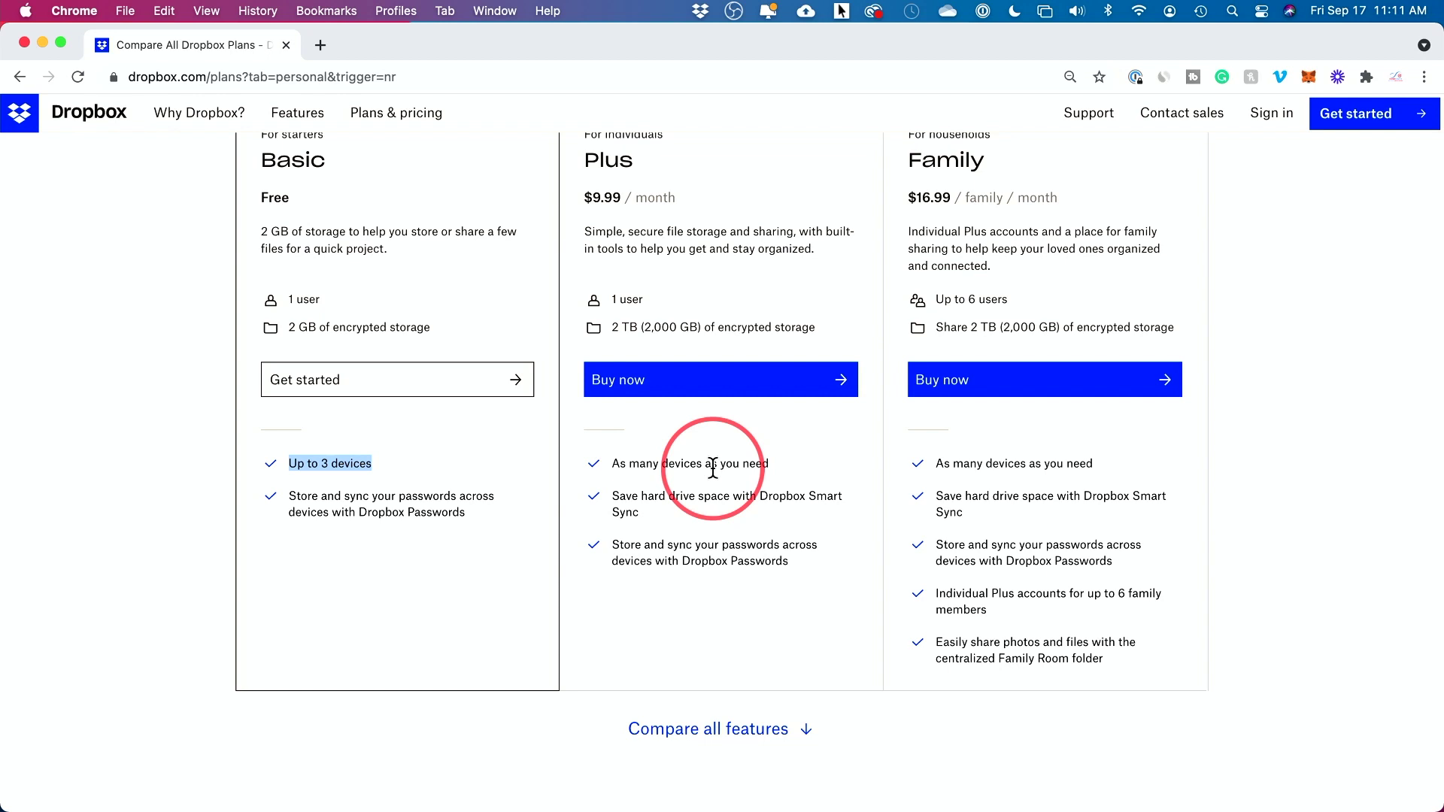
{"action": "scroll", "coordinate": [949, 534], "scroll_direction": "down", "scroll_amount": 1}
{"action": "scroll", "coordinate": [949, 535], "scroll_direction": "down", "scroll_amount": 1}
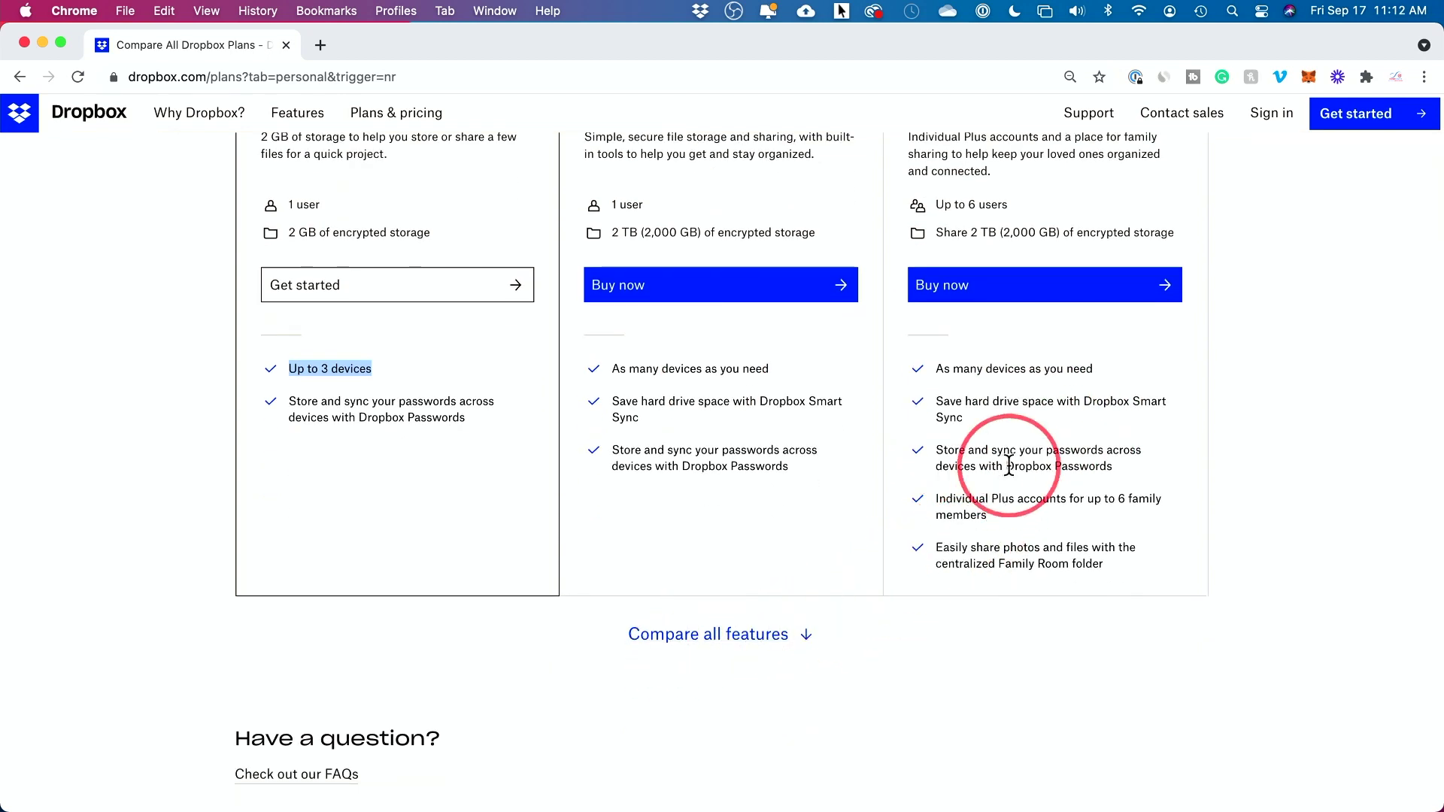
{"action": "left_click", "coordinate": [370, 284]}
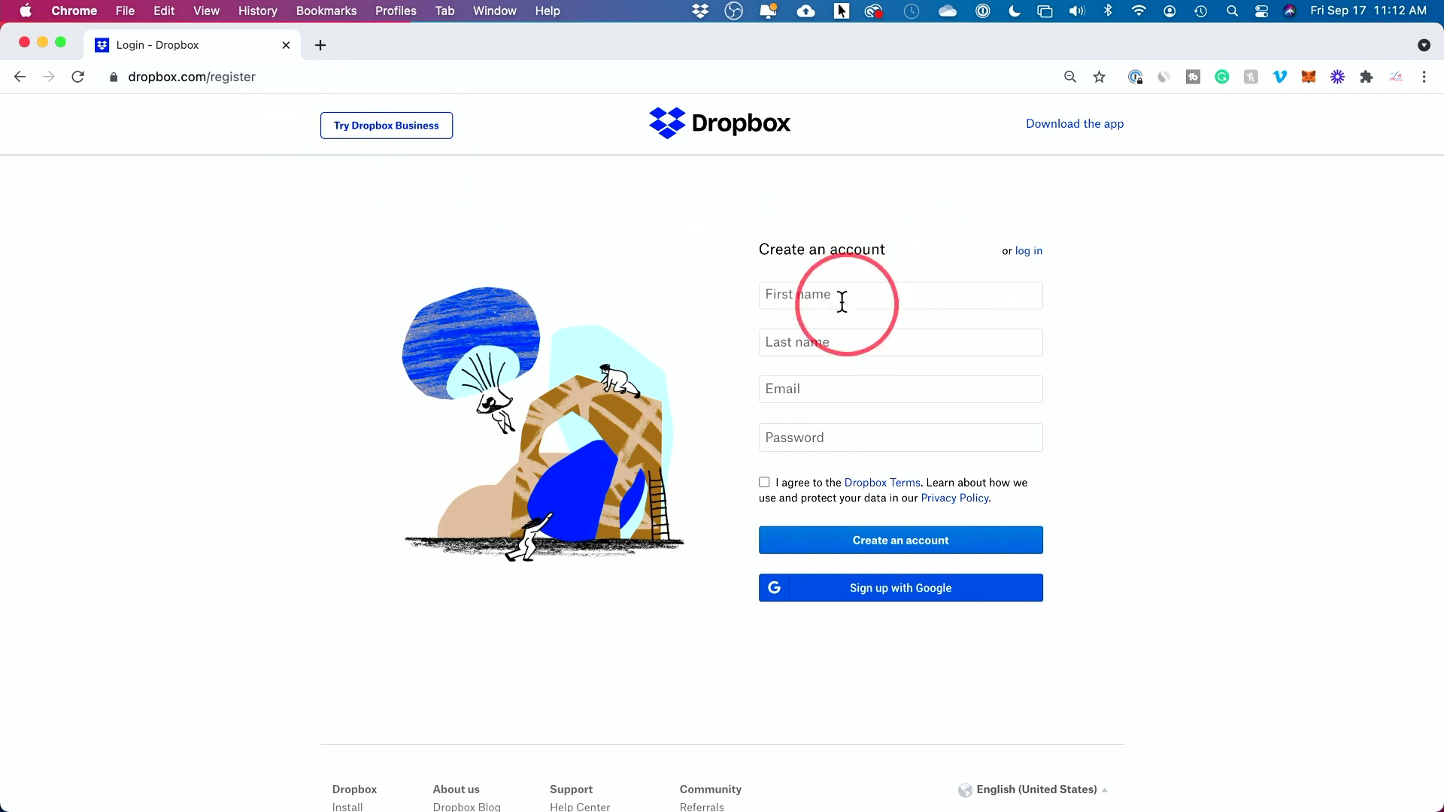
{"action": "scroll", "coordinate": [838, 301], "scroll_direction": "down", "scroll_amount": 1}
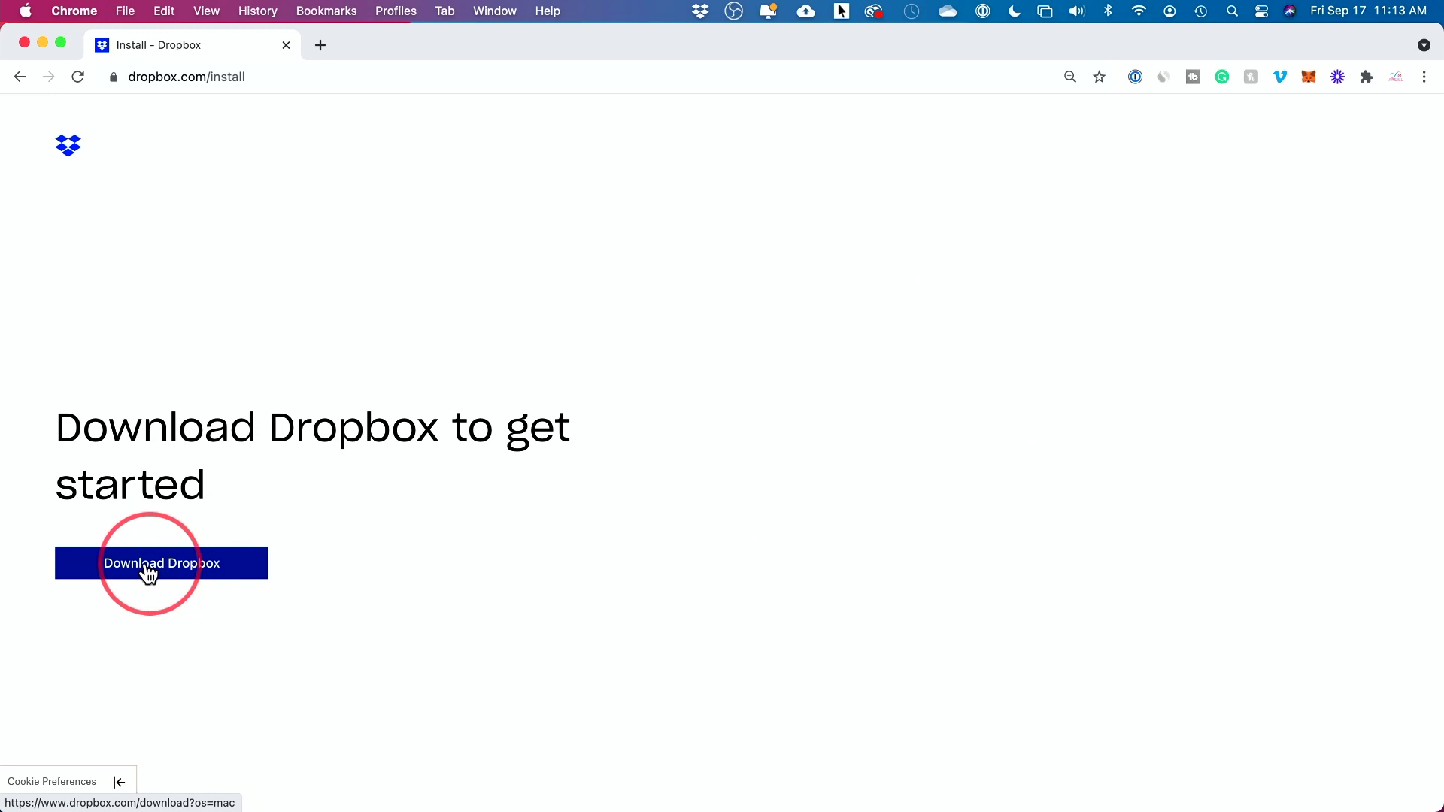
Download the Dropbox desktop installer for Mac, and go to the Dropbox files page in the browser
{"action": "left_click", "coordinate": [142, 569]}
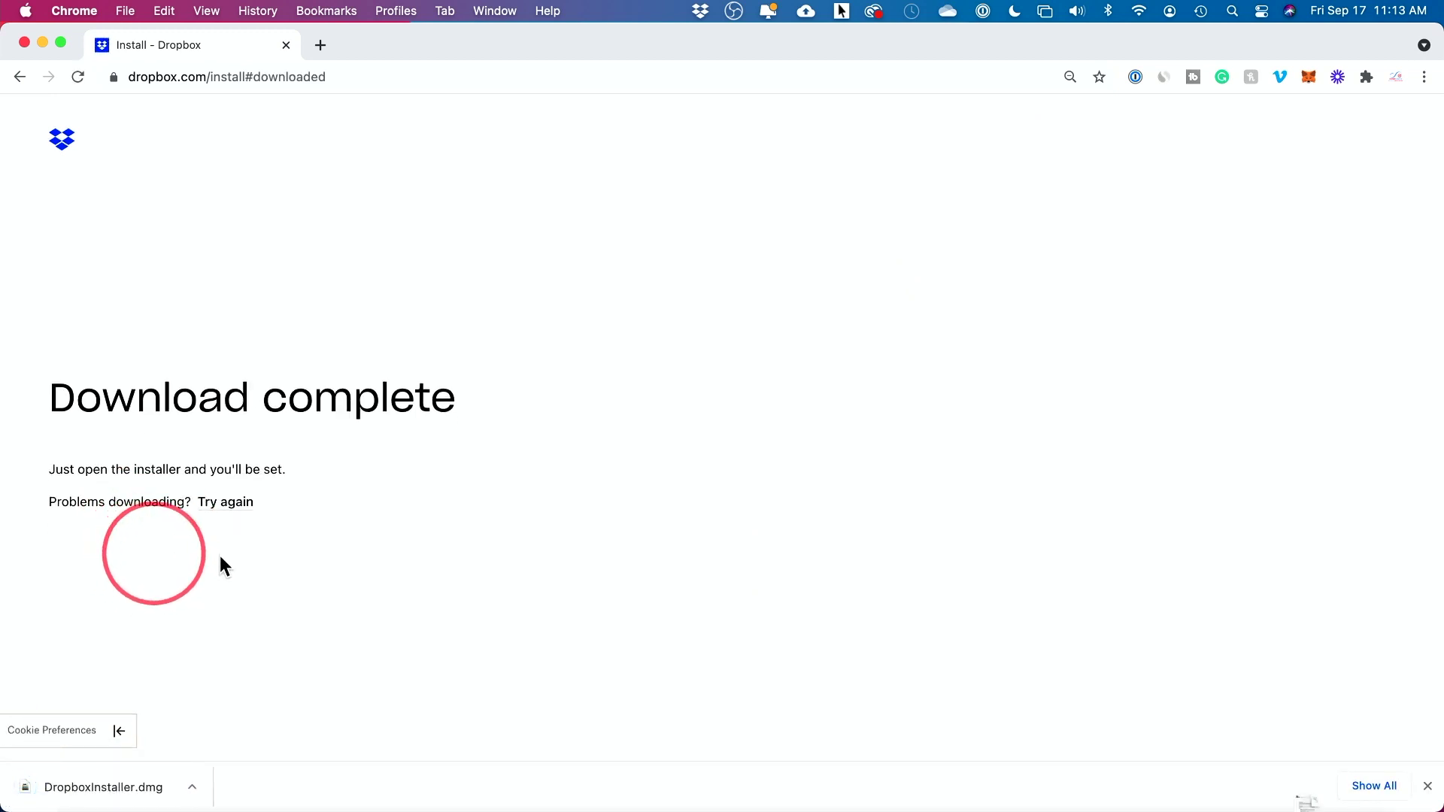
{"action": "left_click", "coordinate": [1428, 785]}
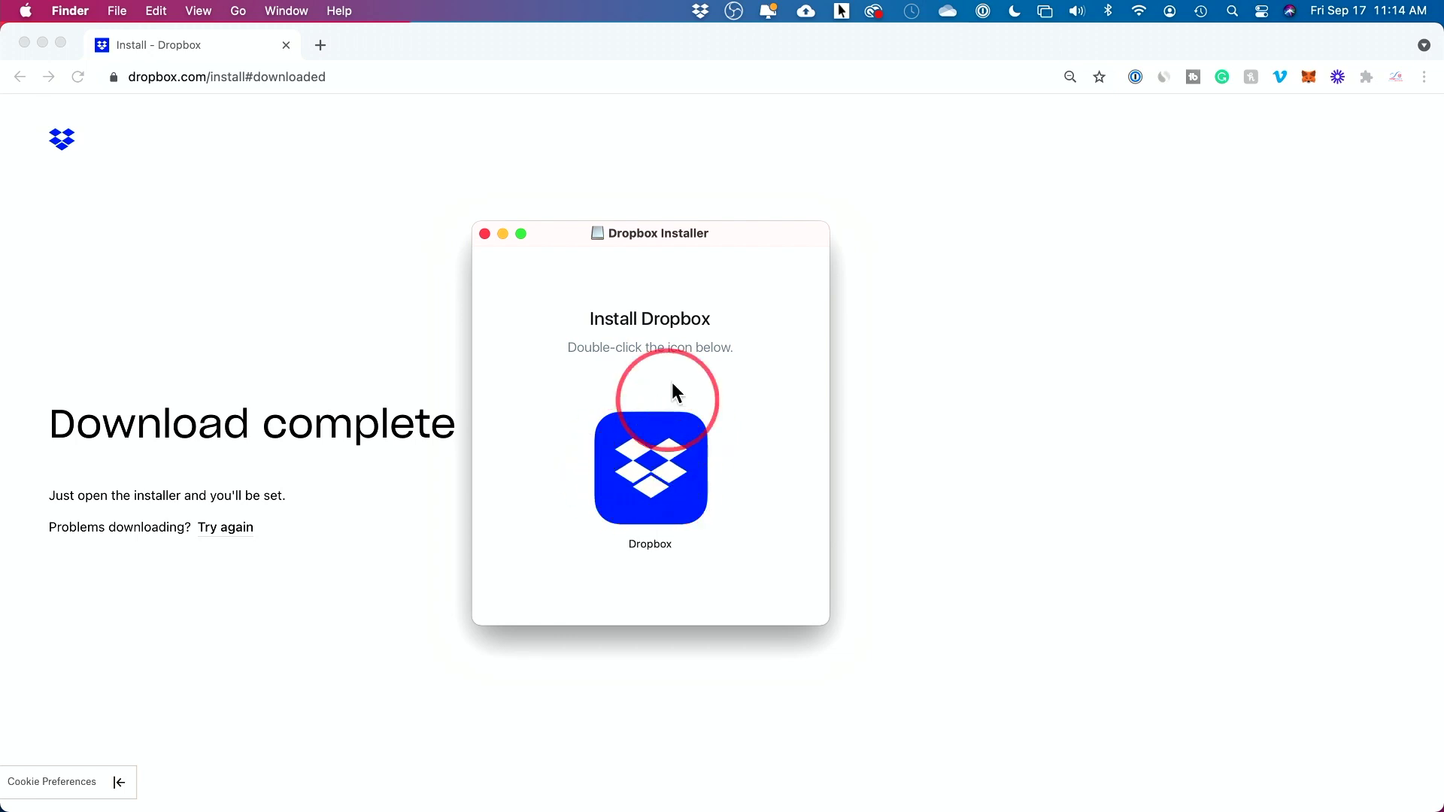
{"action": "left_click", "coordinate": [384, 77]}
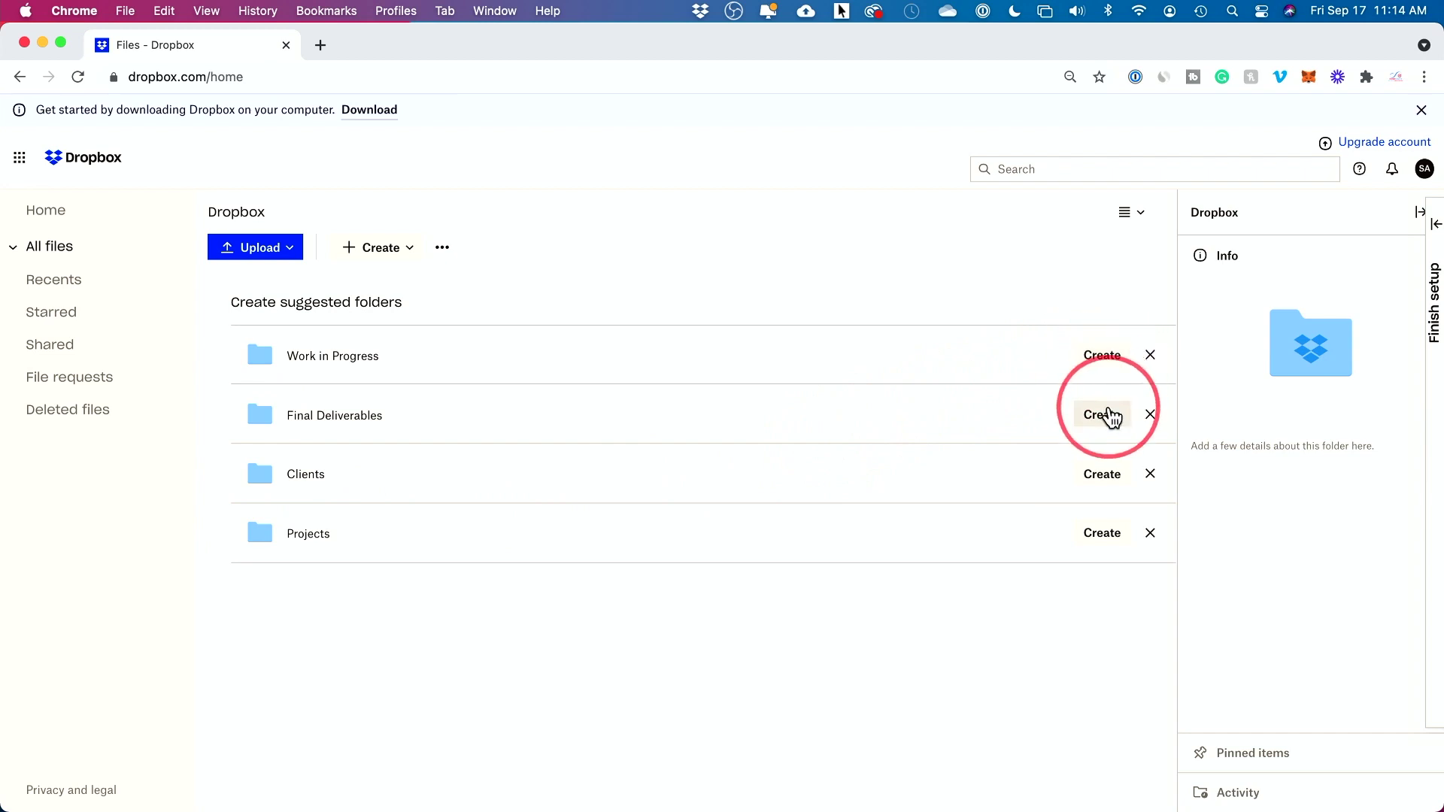
Dismiss the suggested folders Work in Progress, Final Deliverables, Clients and Projects
{"action": "left_click", "coordinate": [1150, 356]}
{"action": "left_click", "coordinate": [1151, 357]}
{"action": "left_click", "coordinate": [1151, 357]}
{"action": "left_click", "coordinate": [1151, 356]}
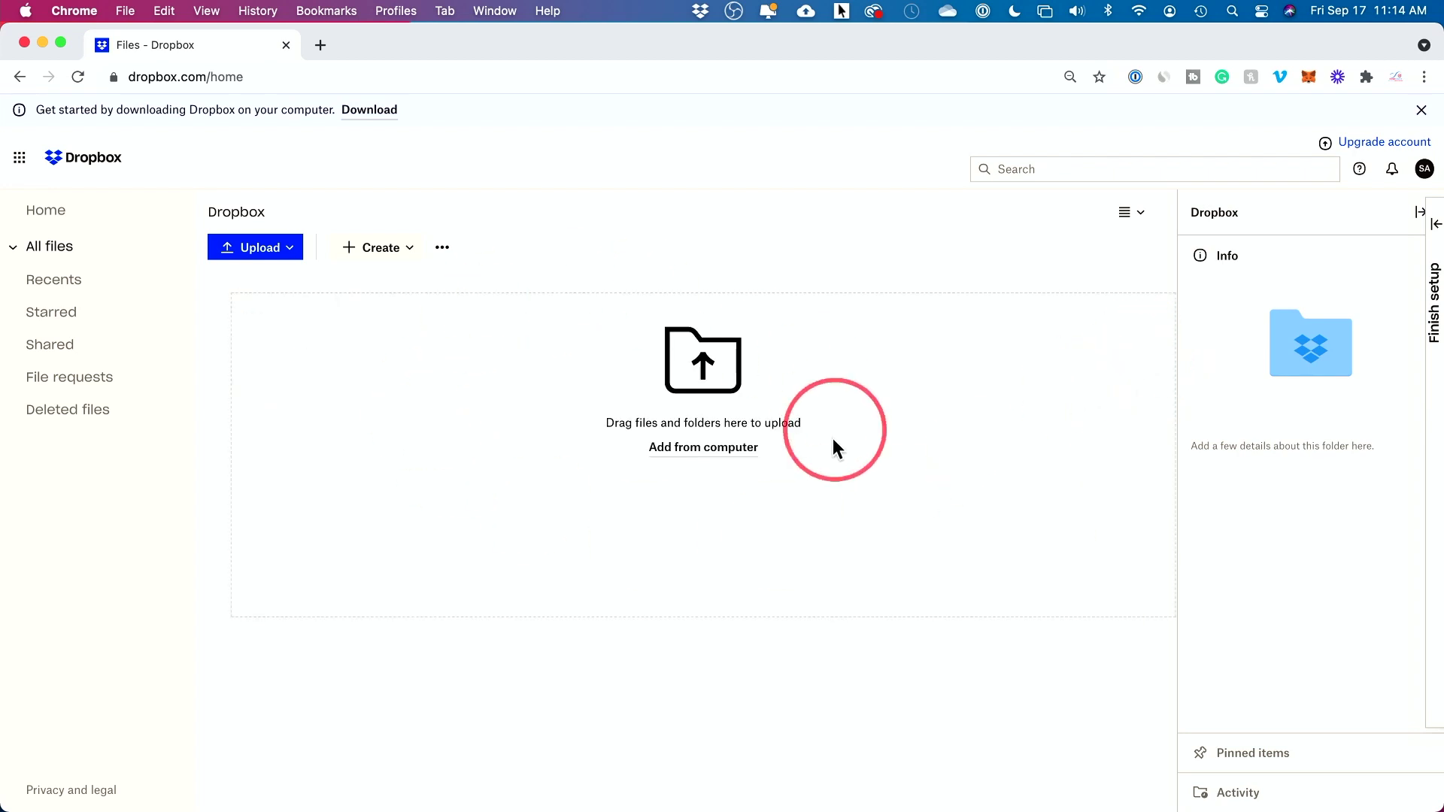
Create a folder named "marketing" with access for only you, and dismiss the setup checklist
{"action": "left_click", "coordinate": [412, 253]}
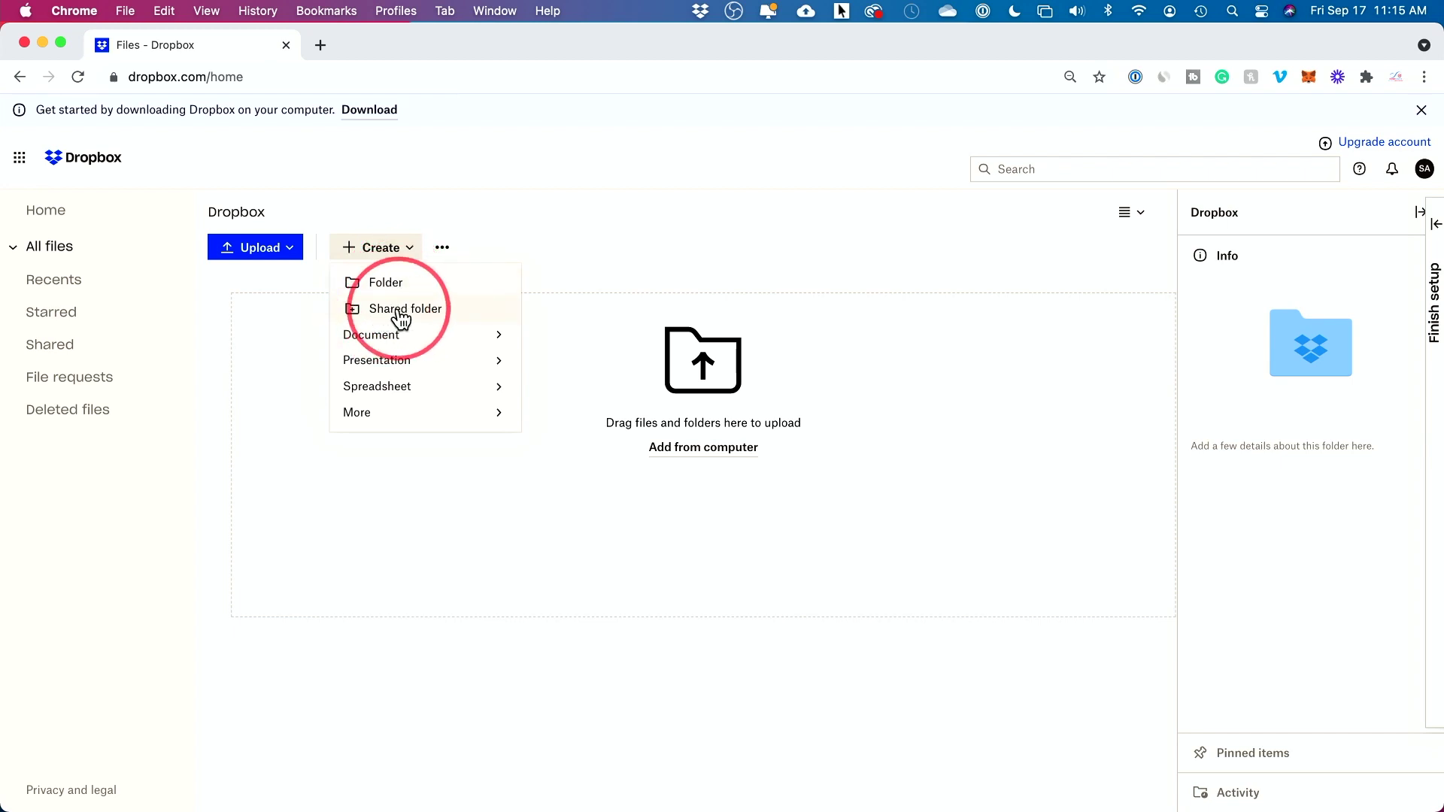
{"action": "left_click", "coordinate": [378, 282]}
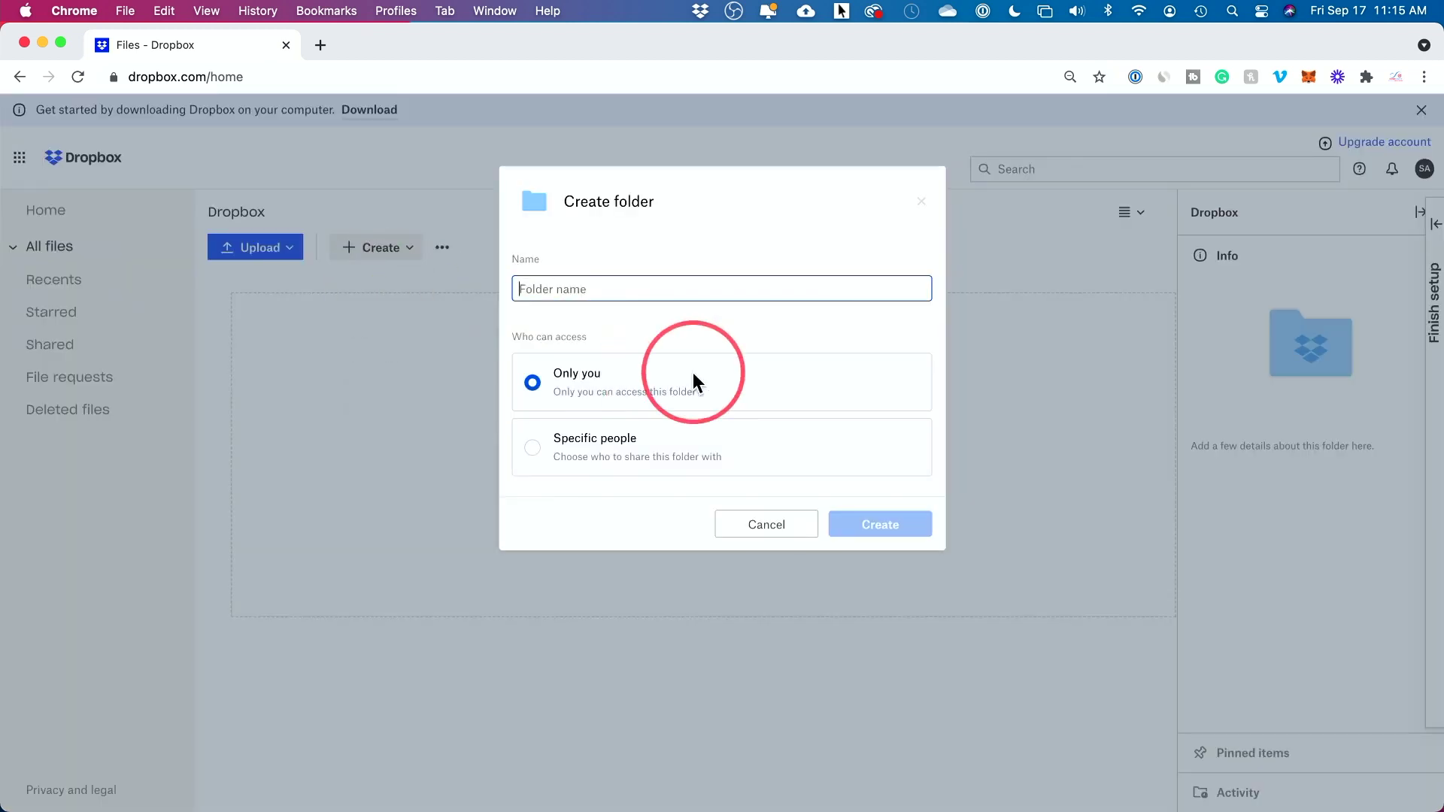
{"action": "type", "text": "marketing"}
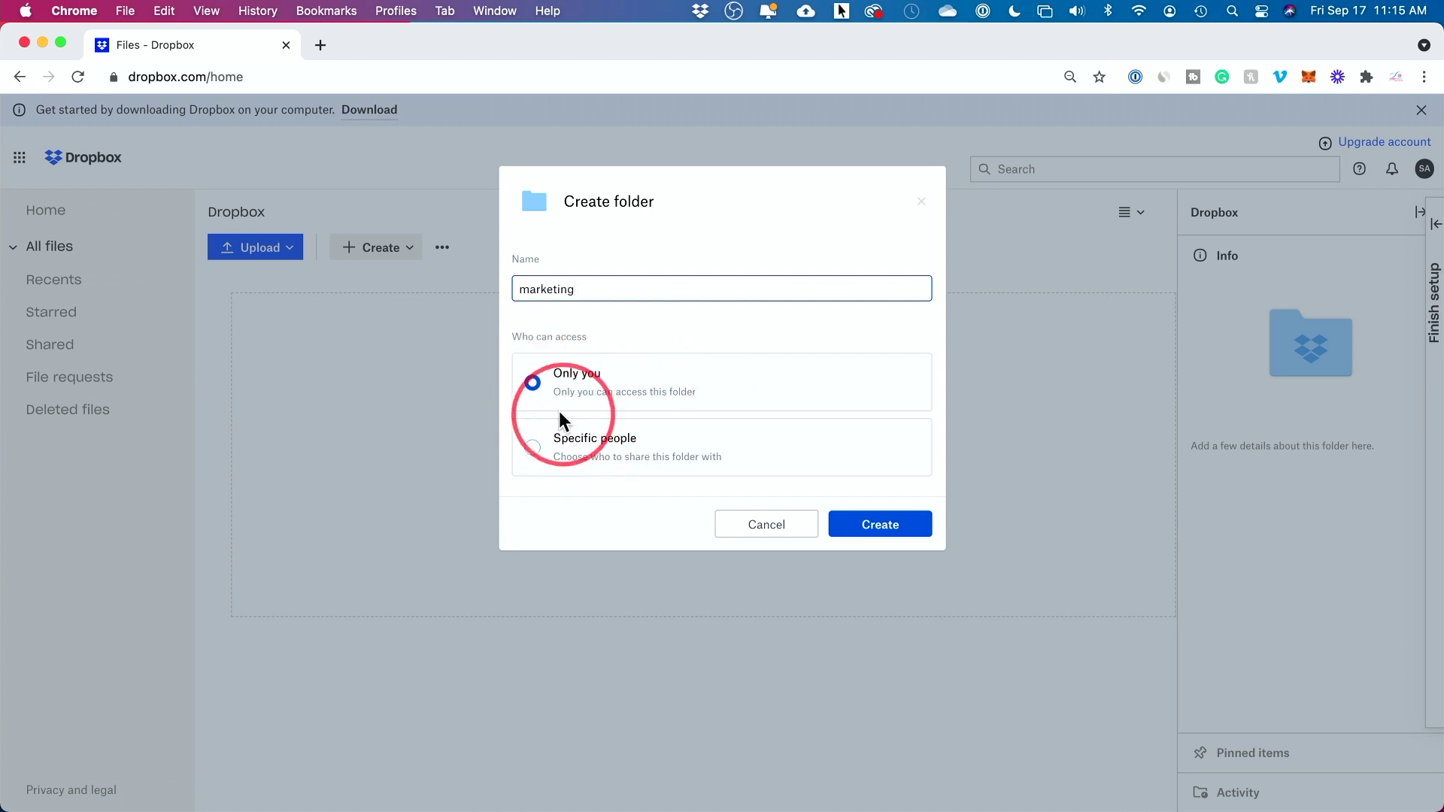
{"action": "left_click", "coordinate": [888, 535]}
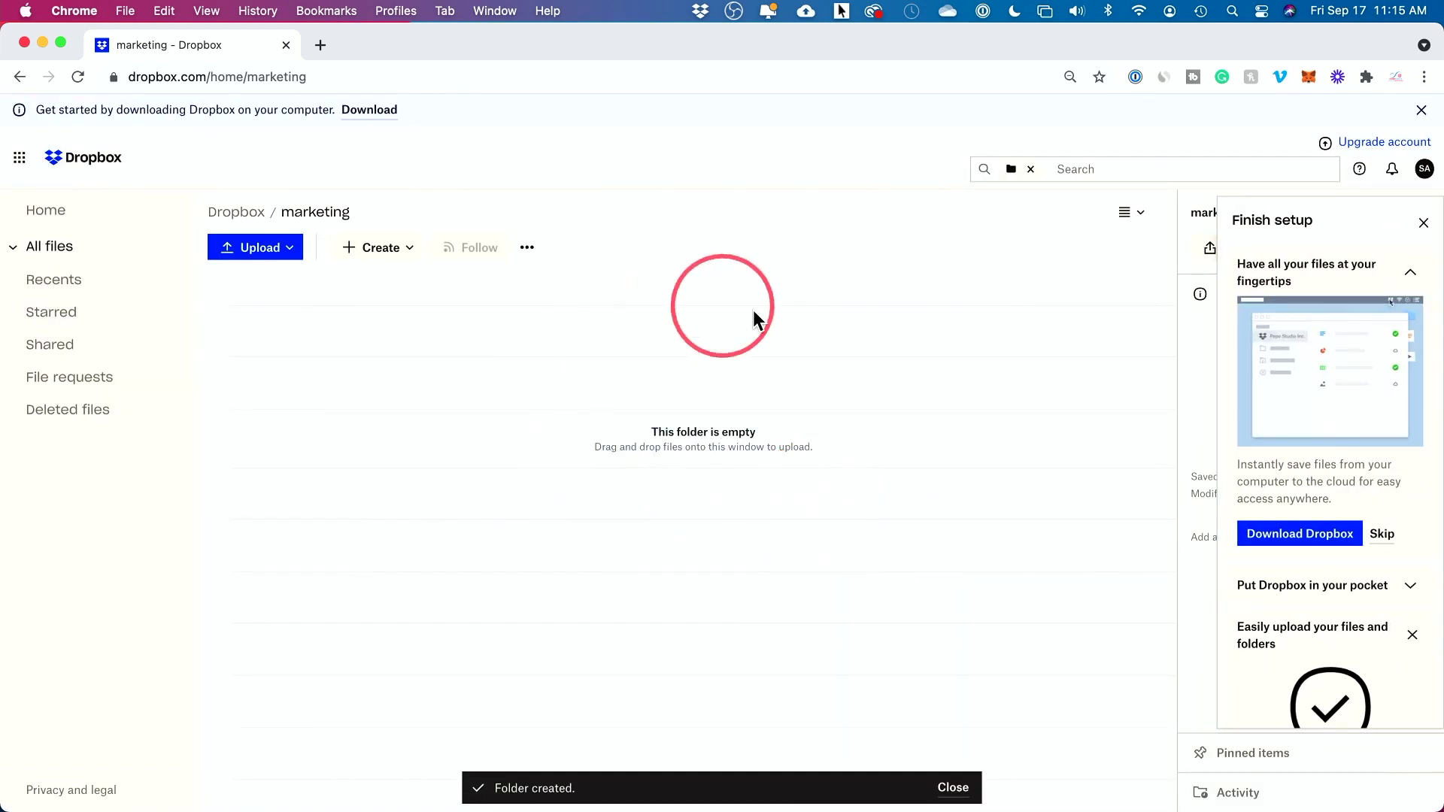
{"action": "left_click", "coordinate": [1424, 223]}
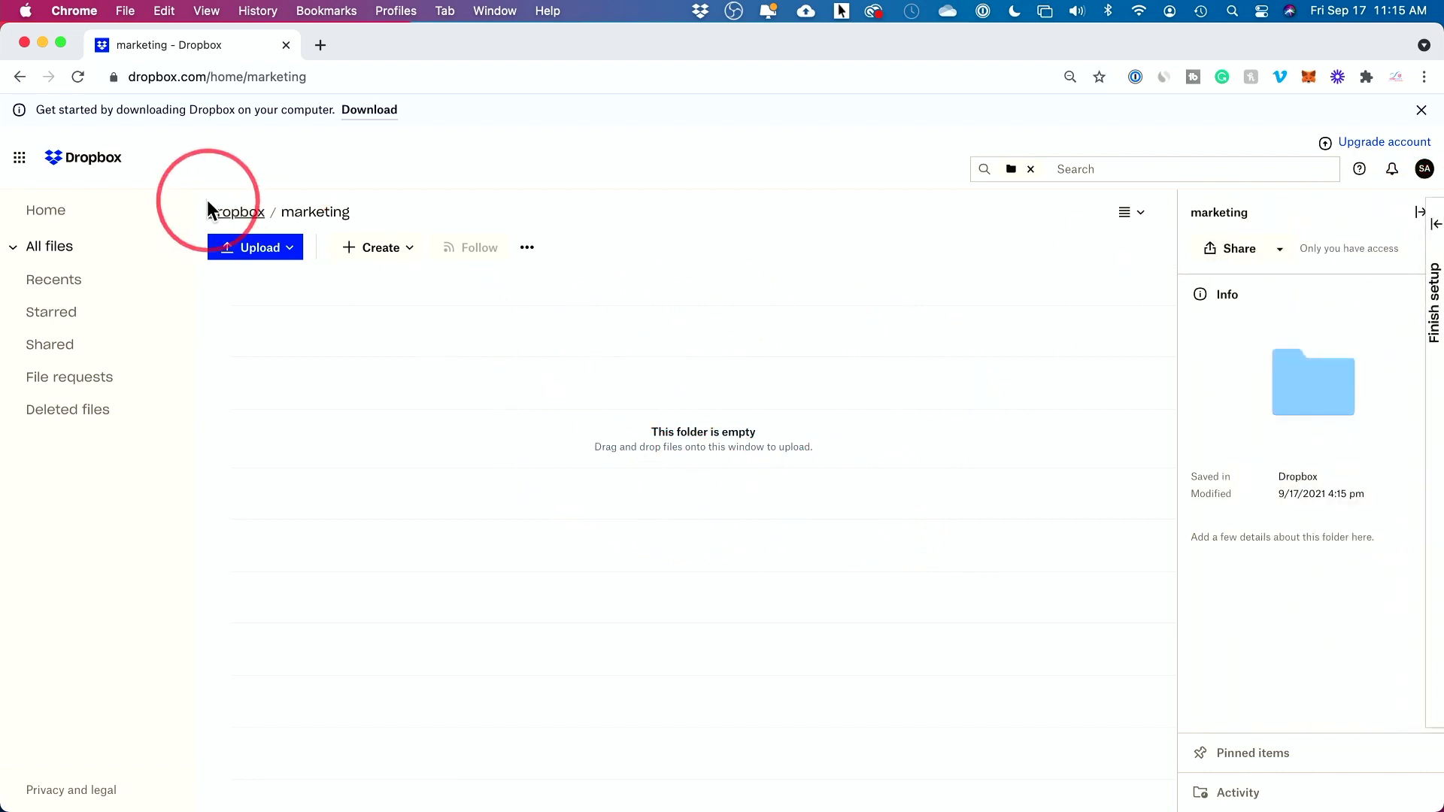
Create a folder named "sales" at the top level of Dropbox with access for only you
{"action": "left_click", "coordinate": [236, 213]}
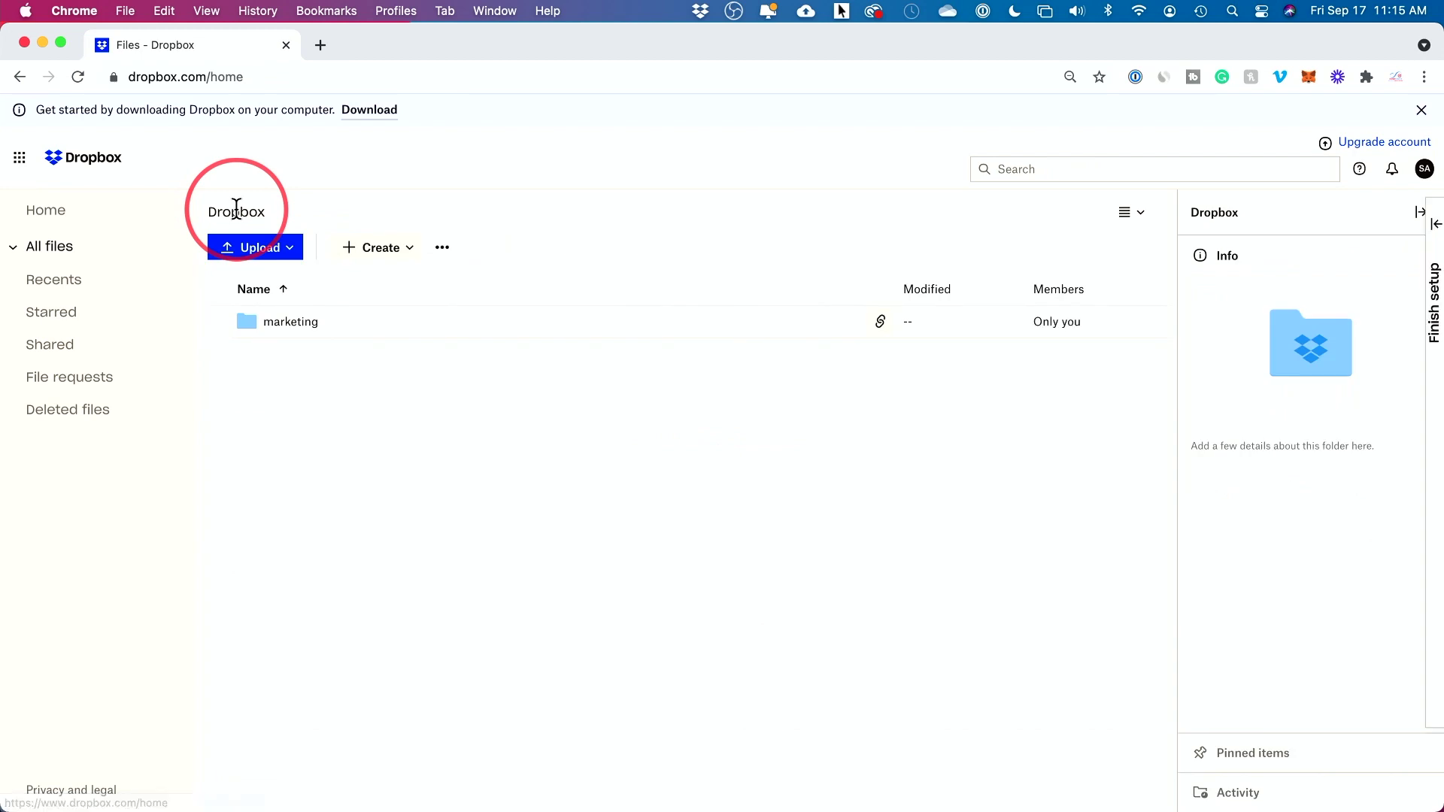
{"action": "left_click", "coordinate": [404, 249]}
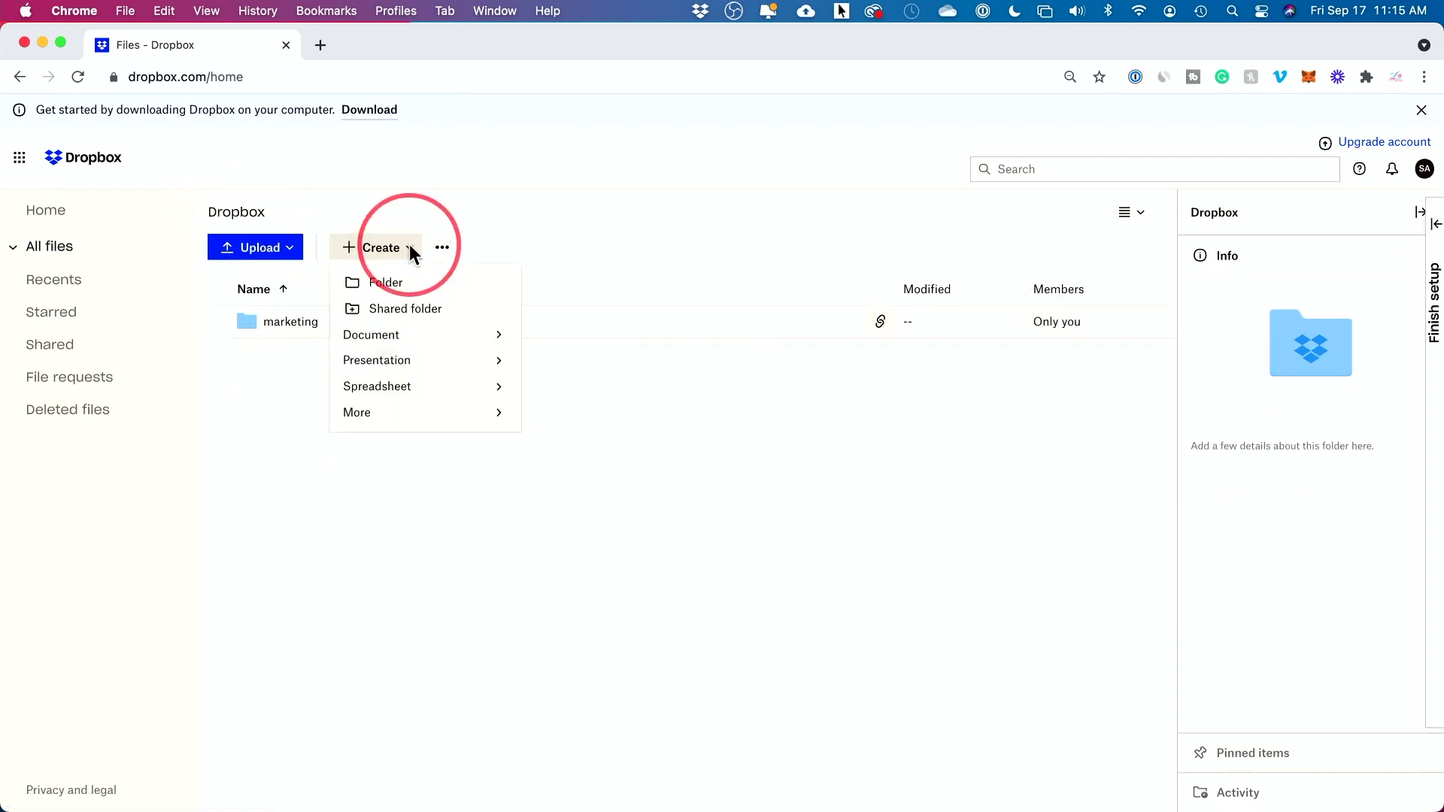
{"action": "left_click", "coordinate": [388, 286]}
{"action": "type", "text": "sales"}
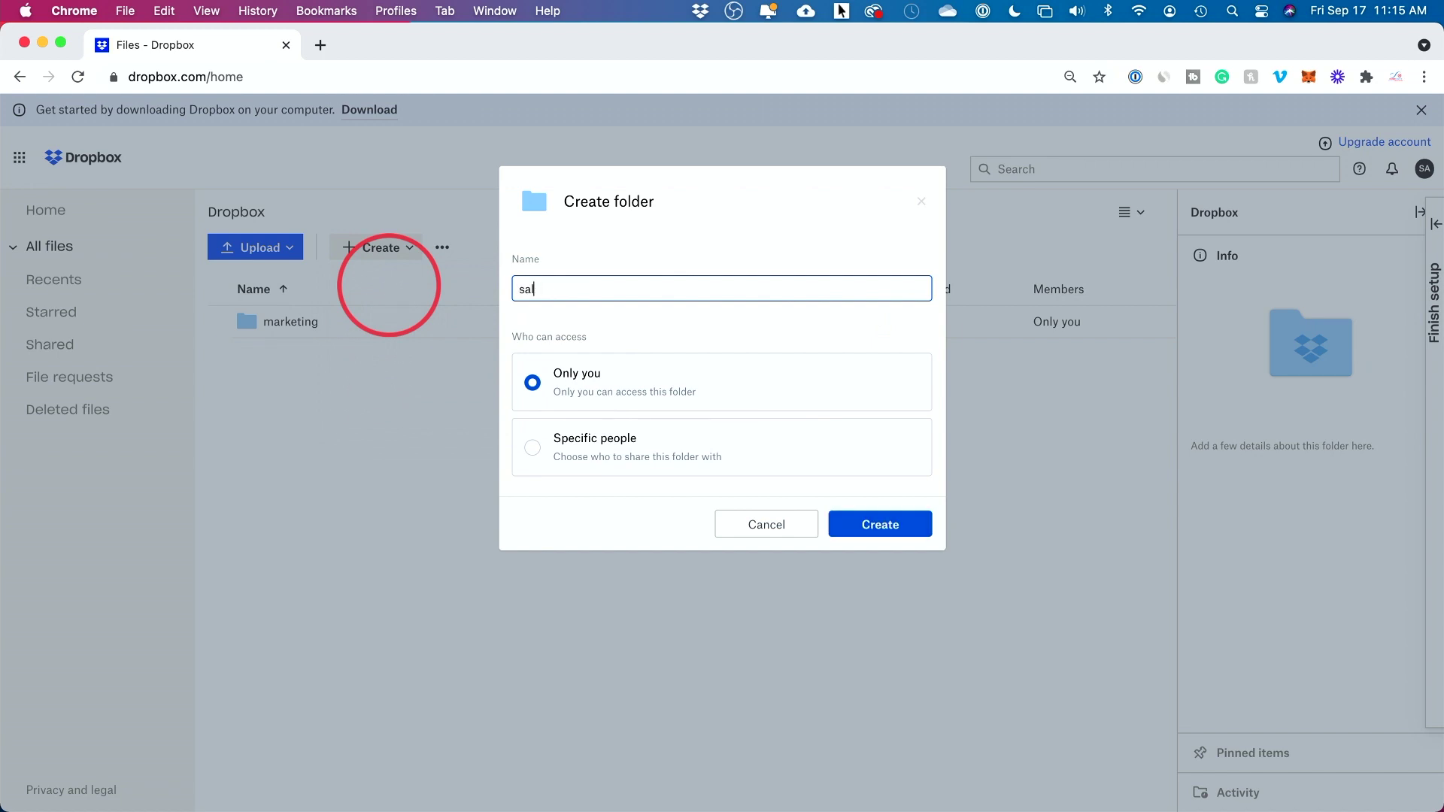
{"action": "left_click", "coordinate": [877, 529]}
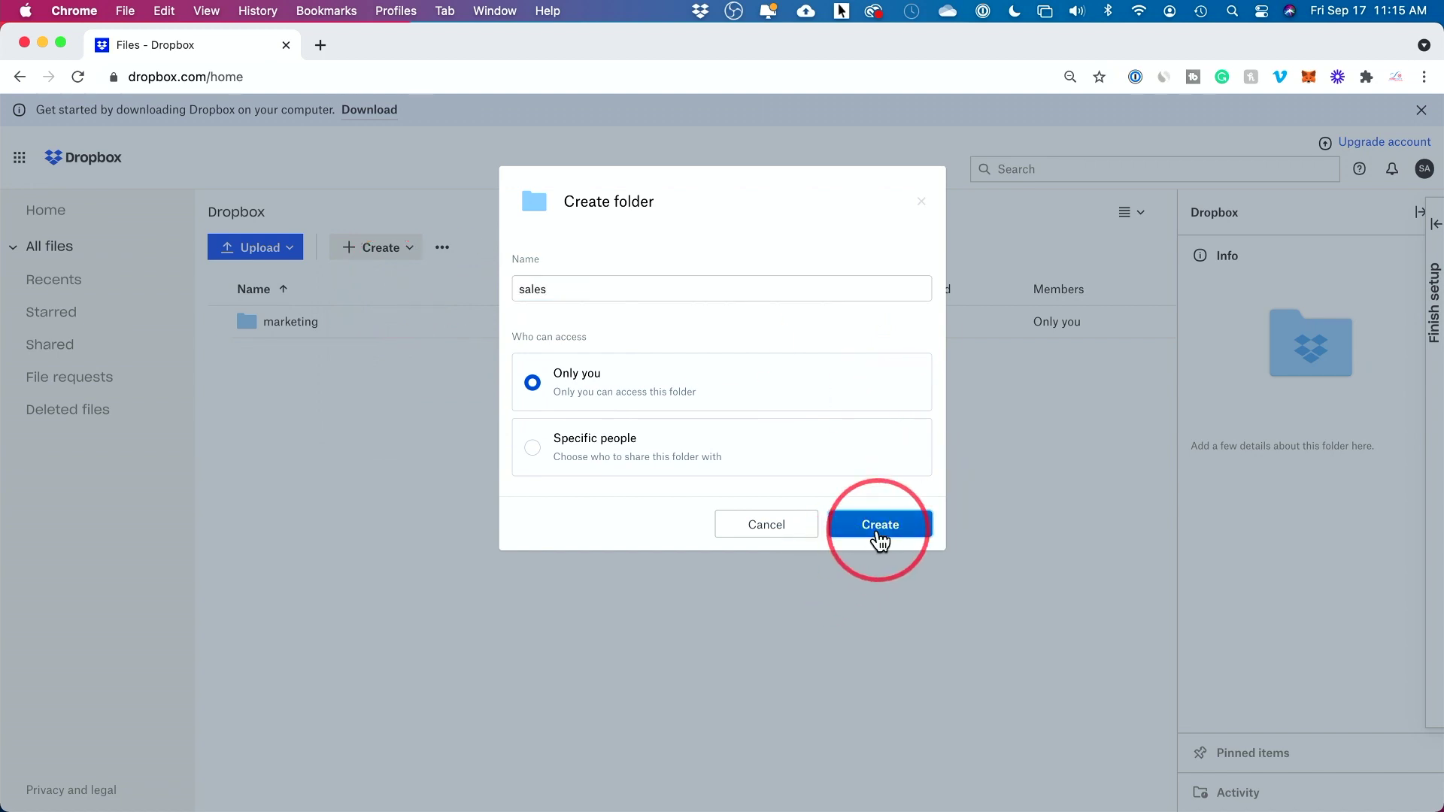
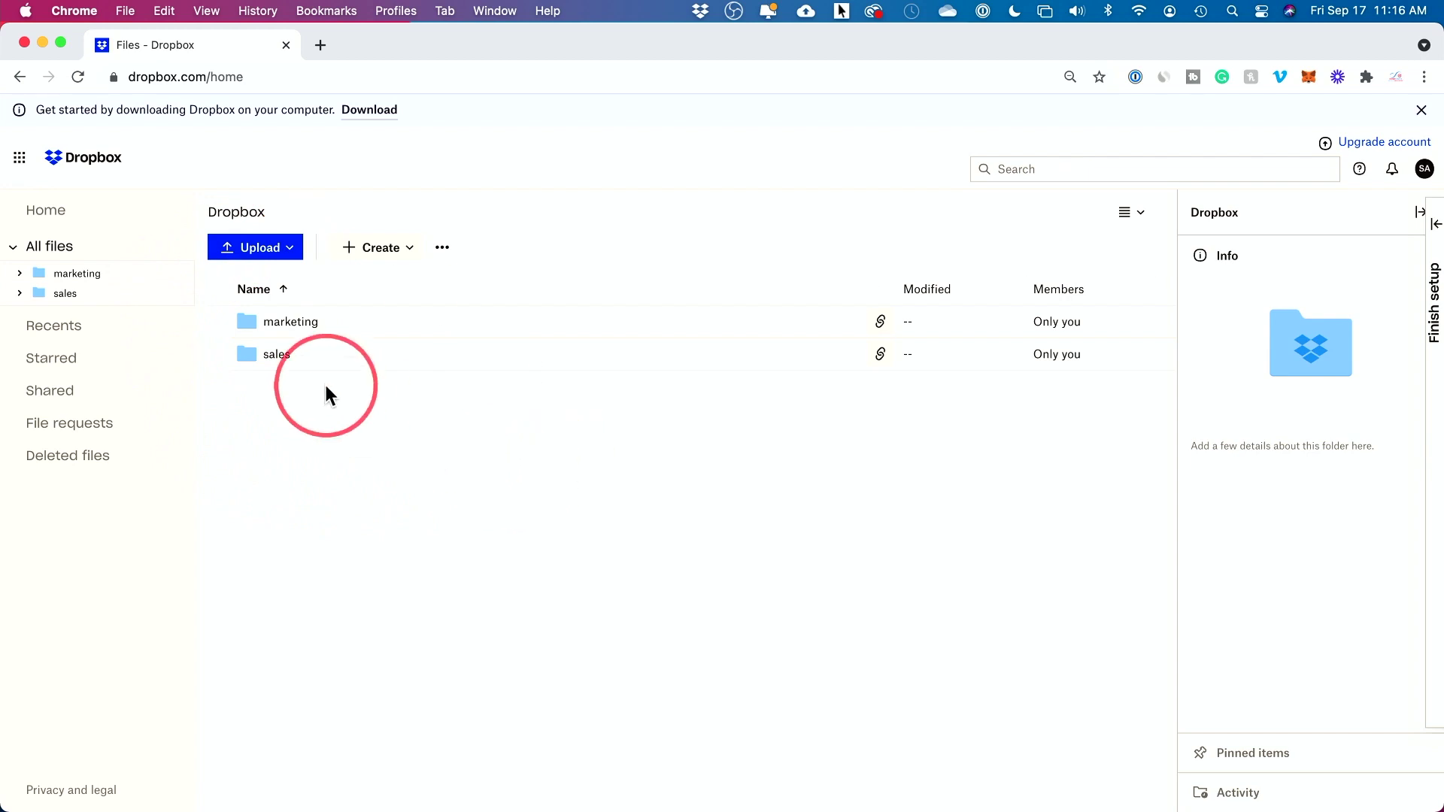
Create a Google Docs document inside the marketing folder and return to the folder's file list
{"action": "left_click", "coordinate": [285, 329]}
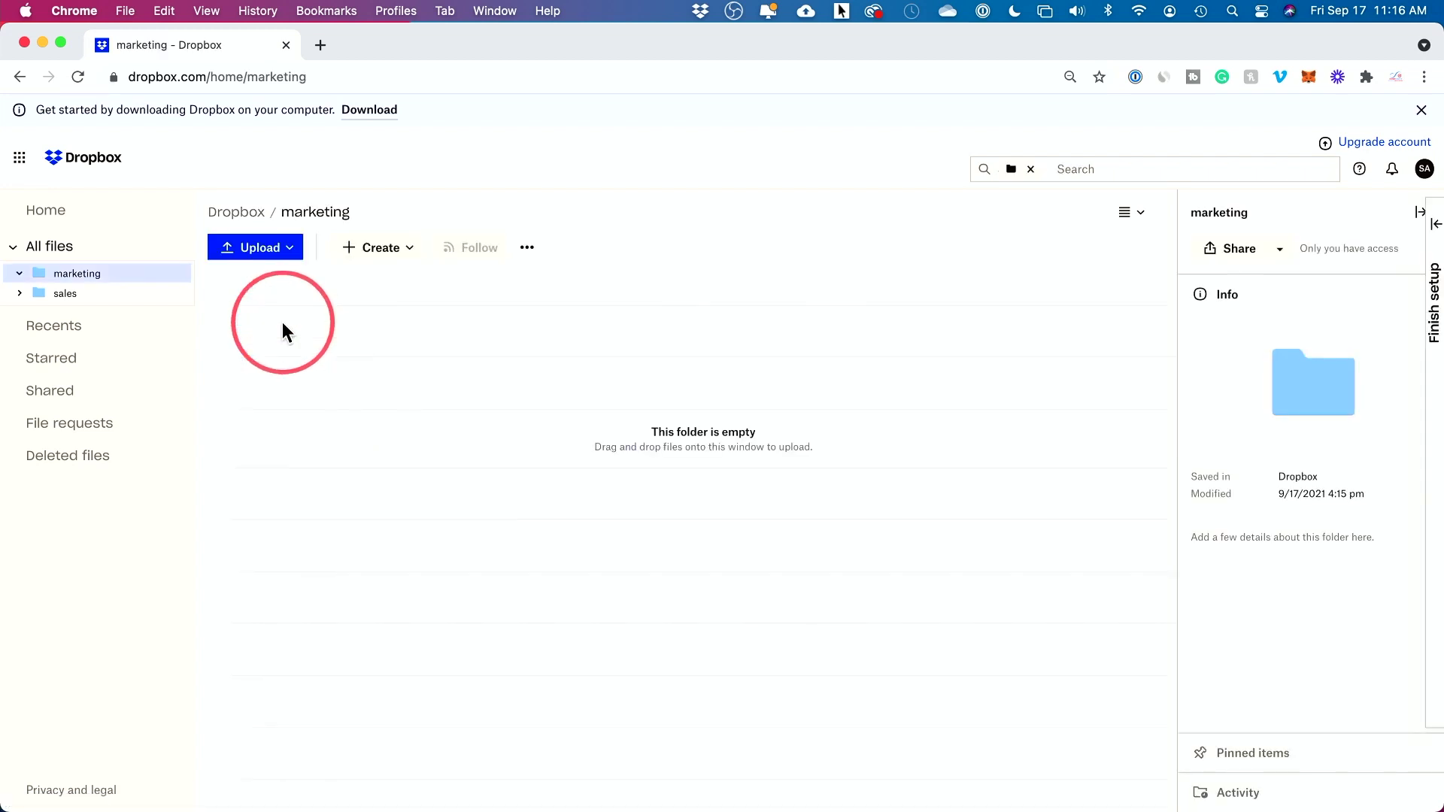
{"action": "left_click", "coordinate": [412, 253]}
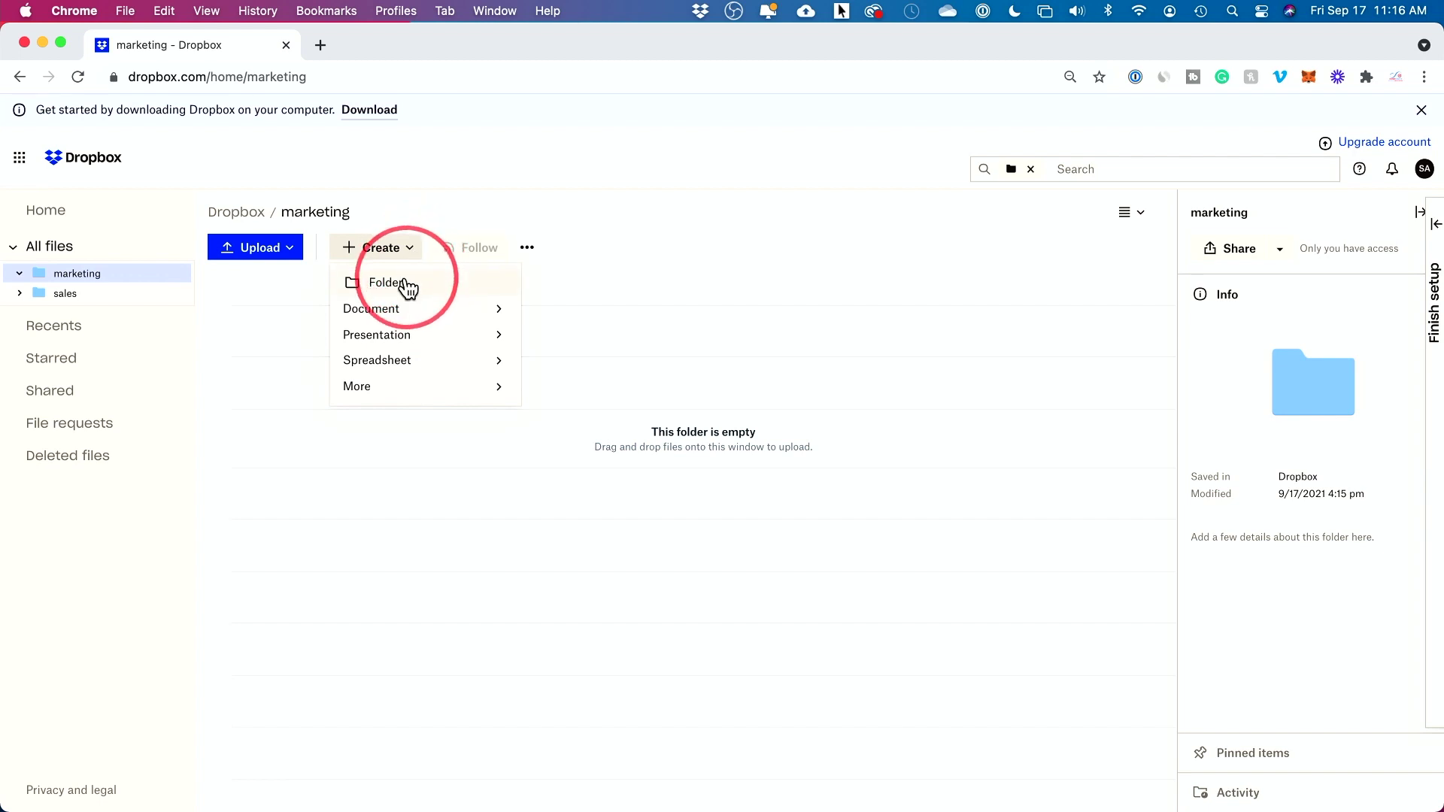
{"action": "mouse_move", "coordinate": [399, 308]}
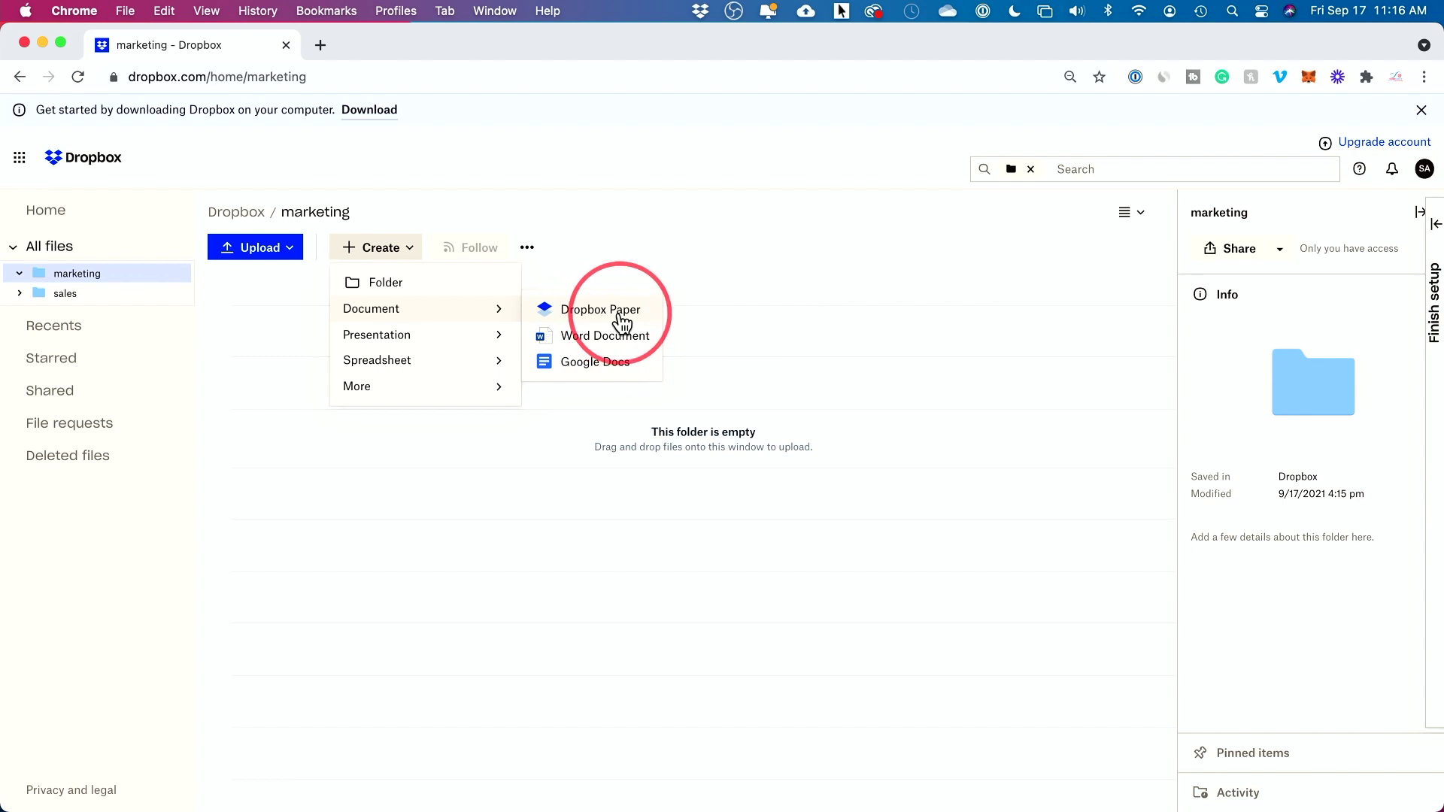
{"action": "left_click", "coordinate": [583, 364]}
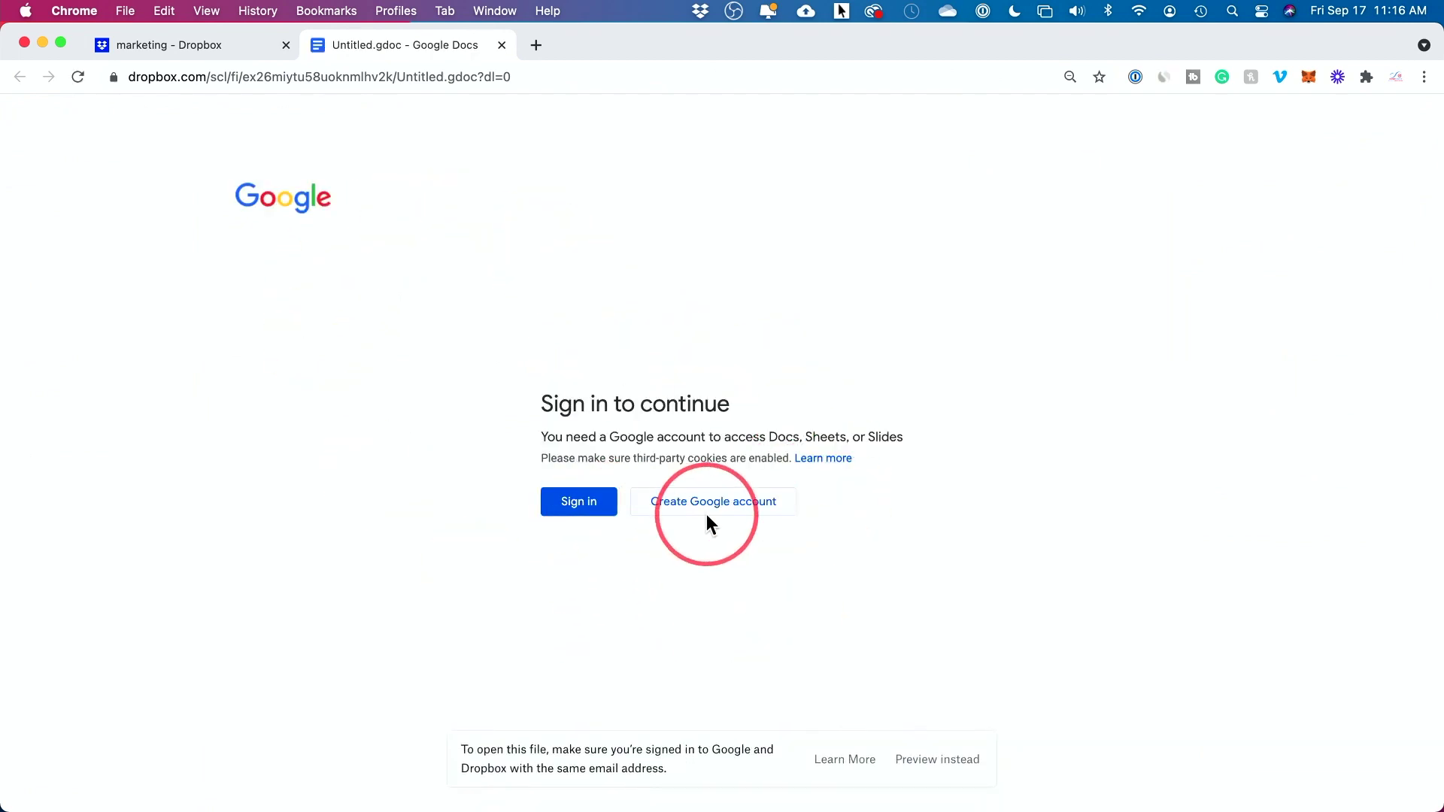
{"action": "left_click", "coordinate": [200, 46]}
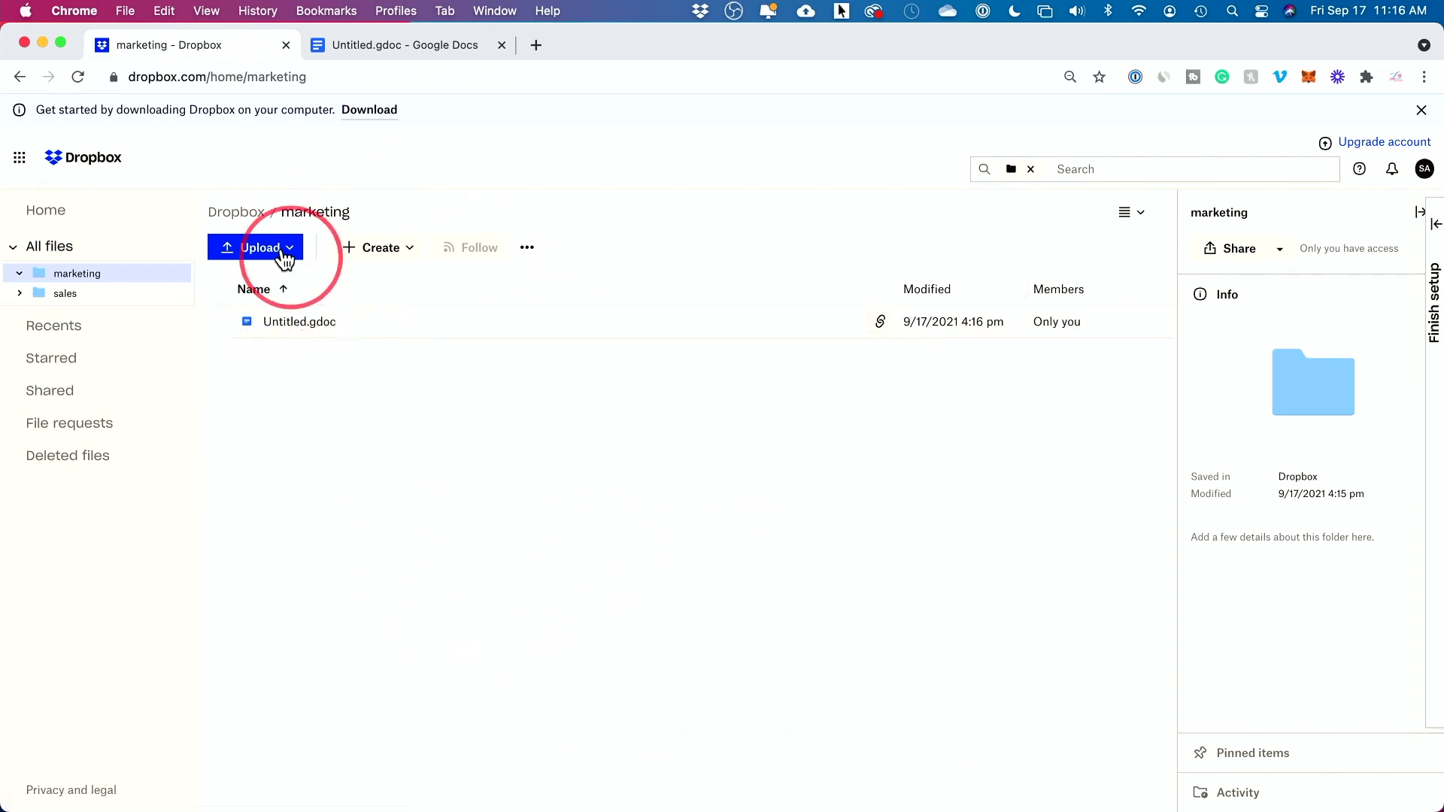
{"action": "left_click", "coordinate": [376, 247]}
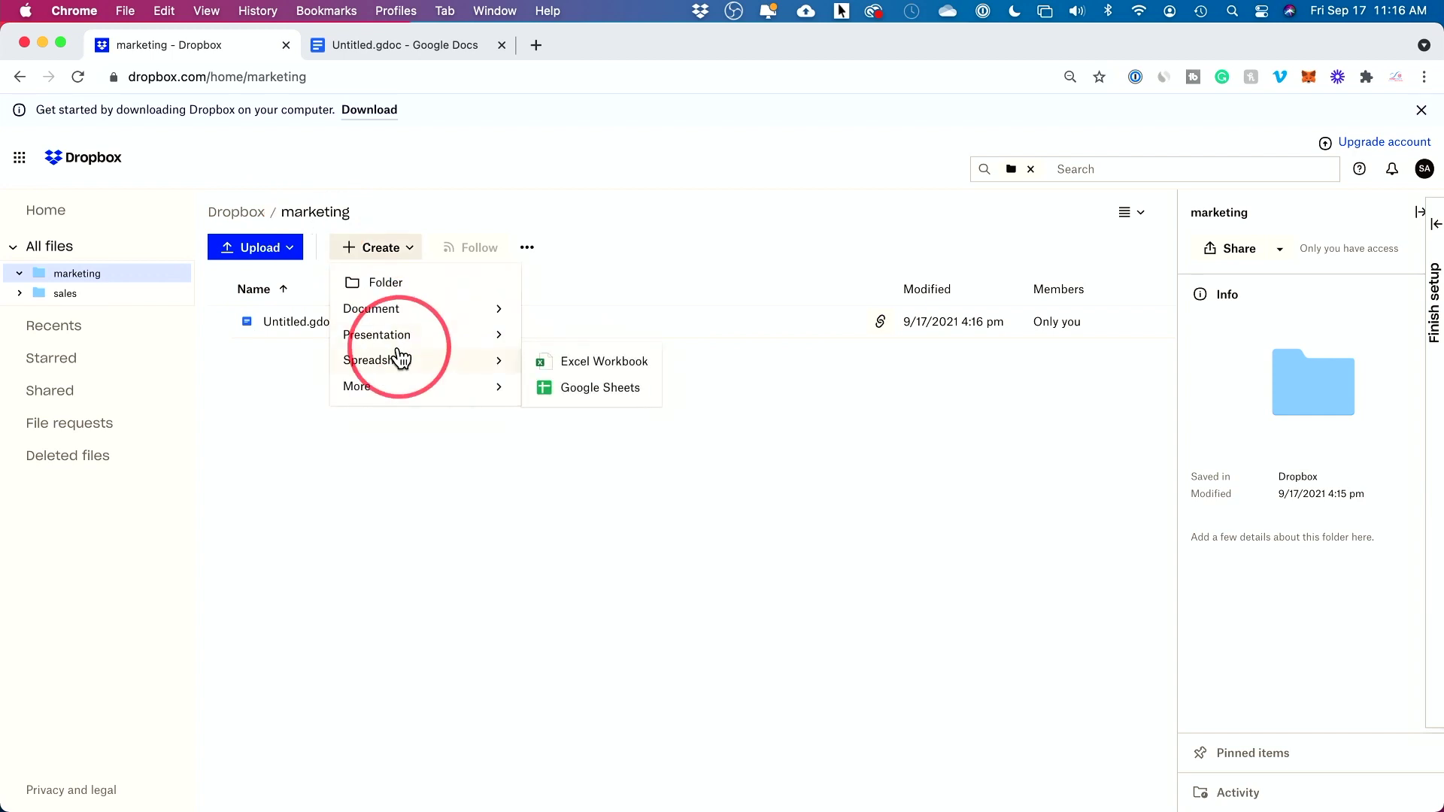
{"action": "mouse_move", "coordinate": [394, 389]}
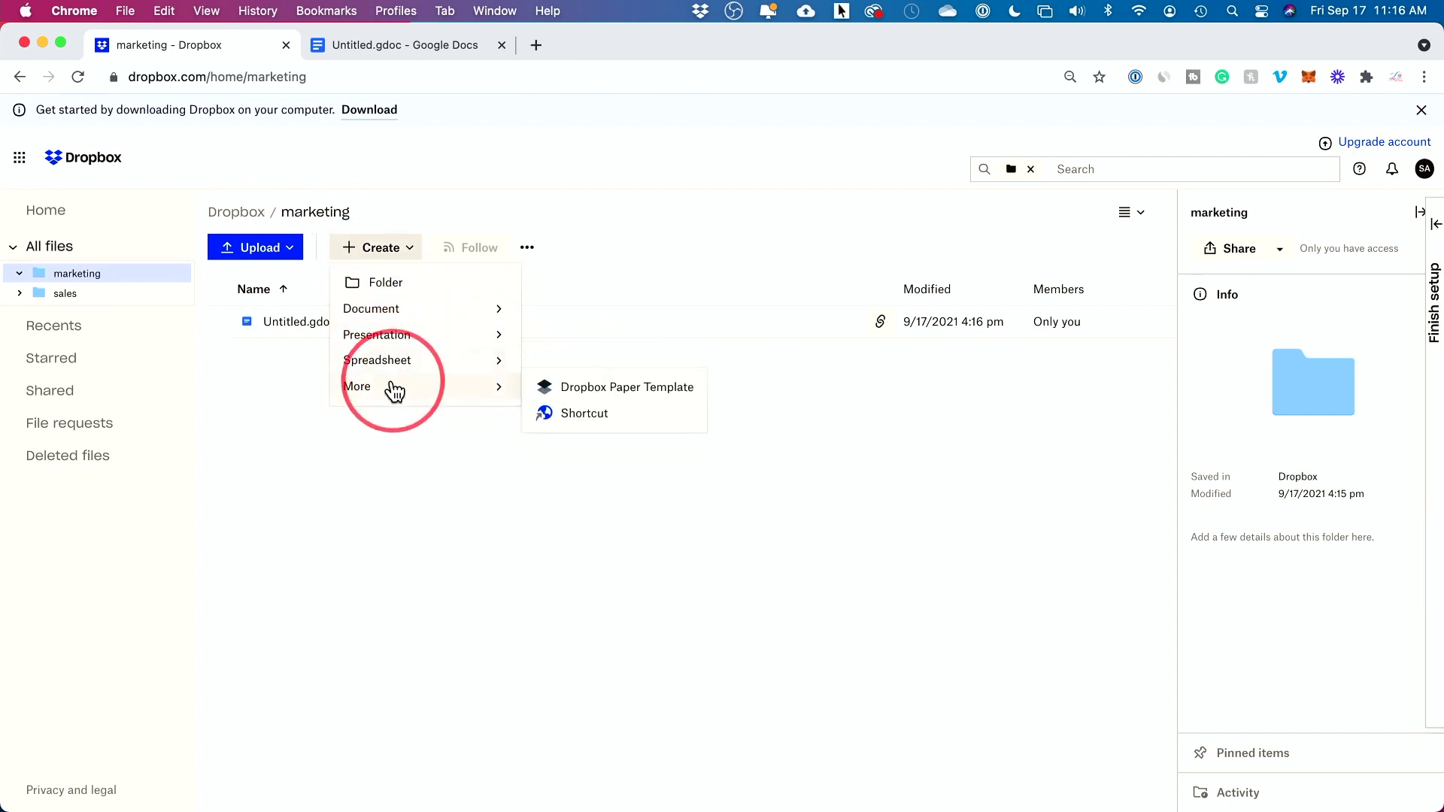
{"action": "left_click", "coordinate": [336, 462]}
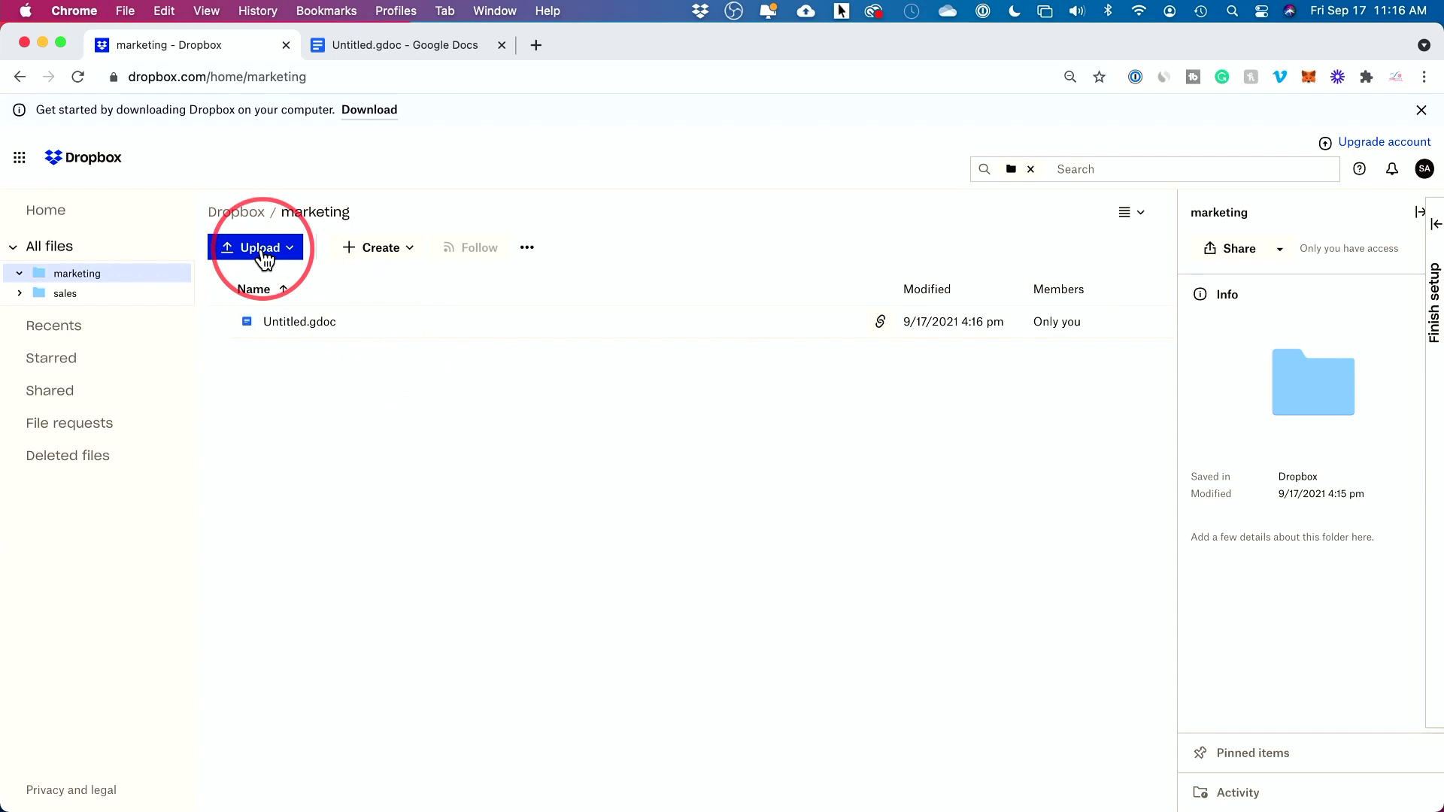
Upload the pexels-designecologist, pexels-sutharshan-mahendrarajah and pexels-oleg-magni images from the Stock folder into marketing, and deselect them
{"action": "left_click", "coordinate": [288, 249]}
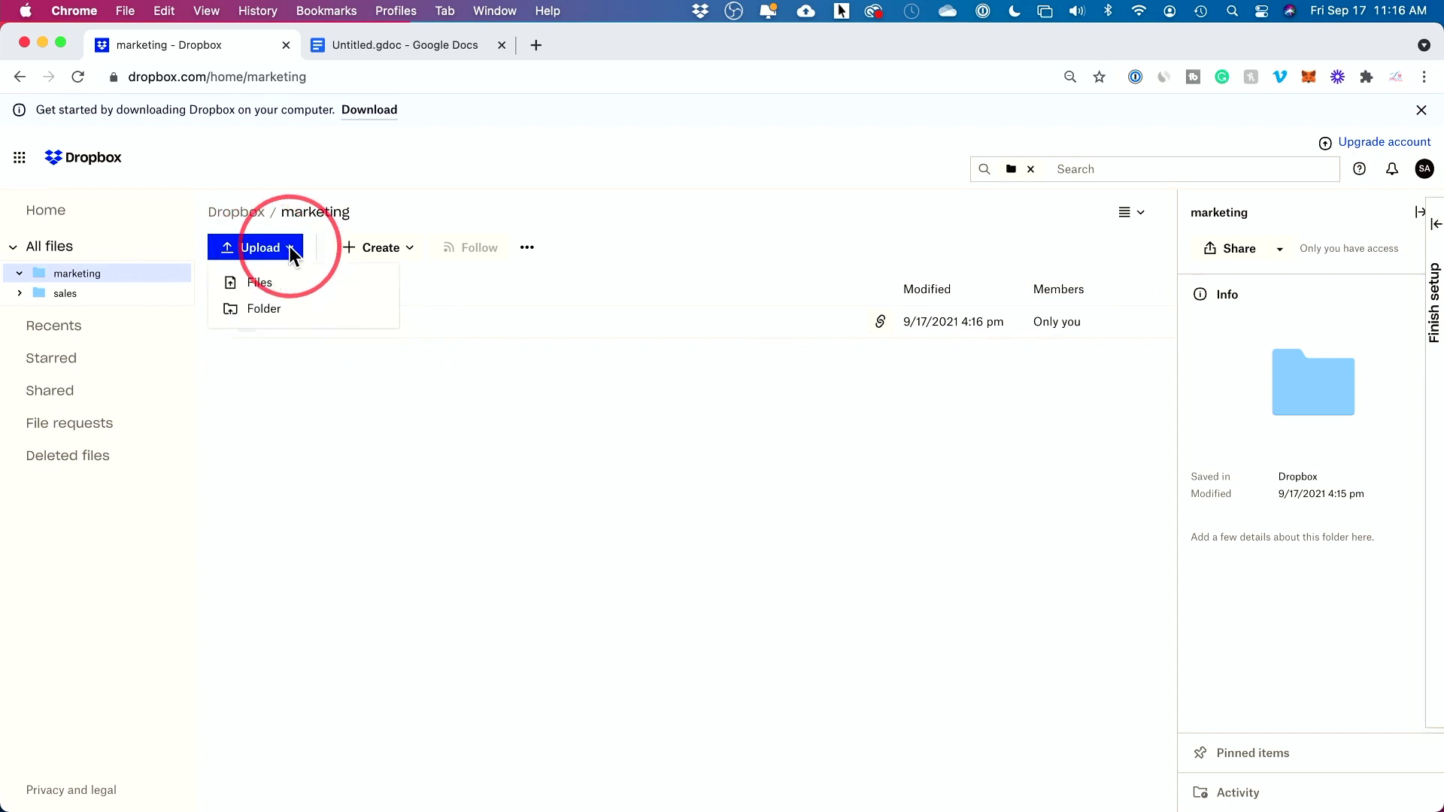
{"action": "left_click", "coordinate": [262, 288]}
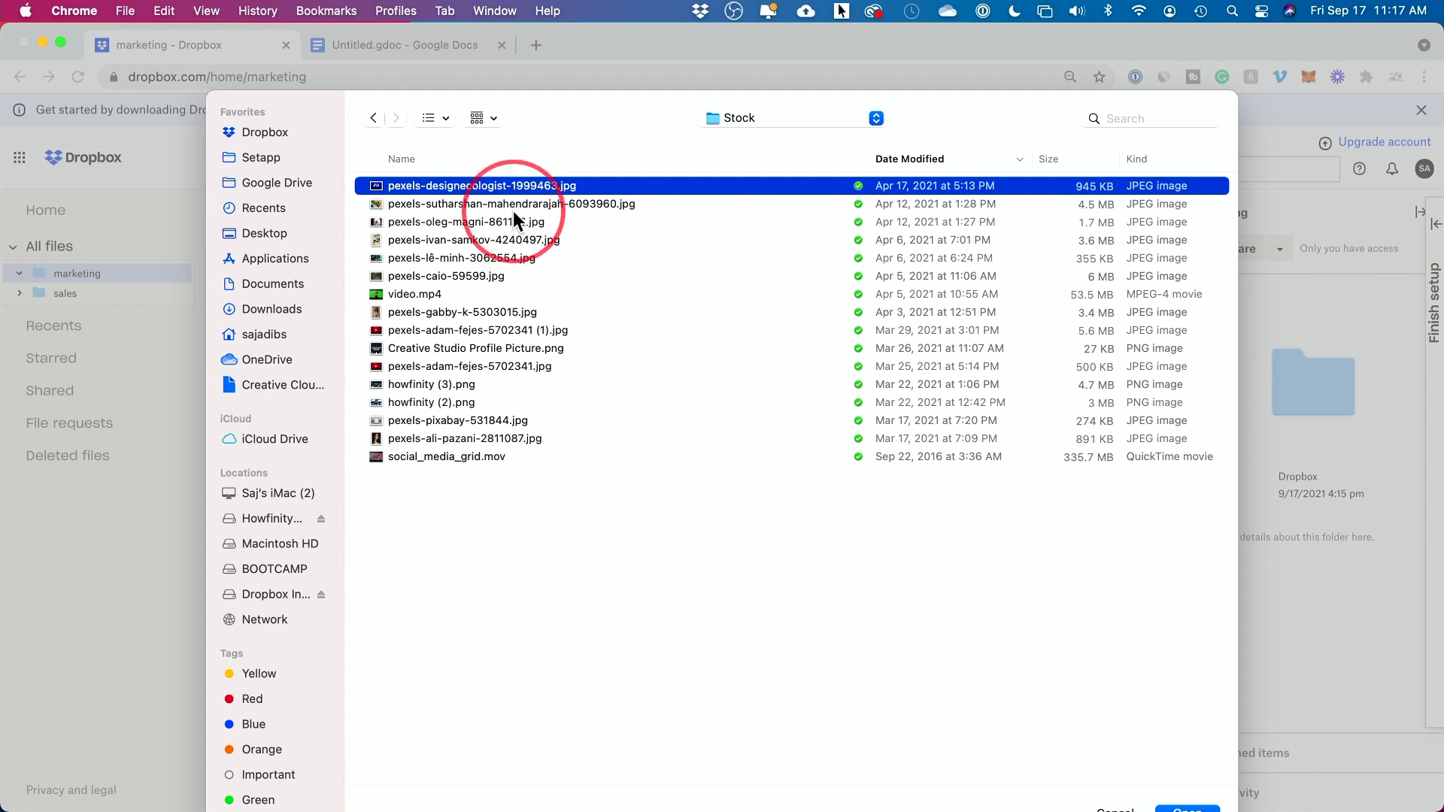
{"action": "left_click", "coordinate": [513, 205], "text": "shift"}
{"action": "left_click", "coordinate": [504, 224], "text": "shift"}
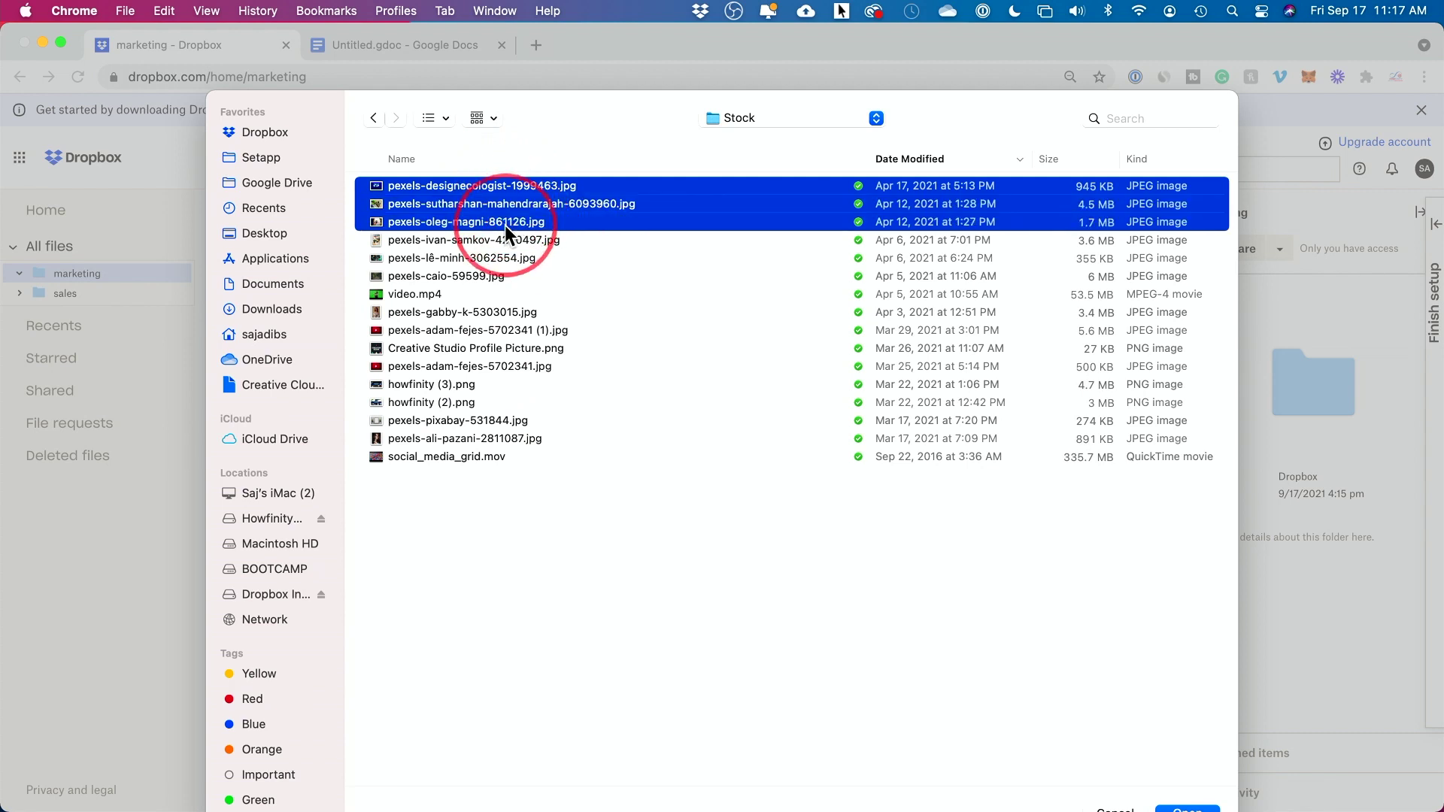
{"action": "key", "text": "Return"}
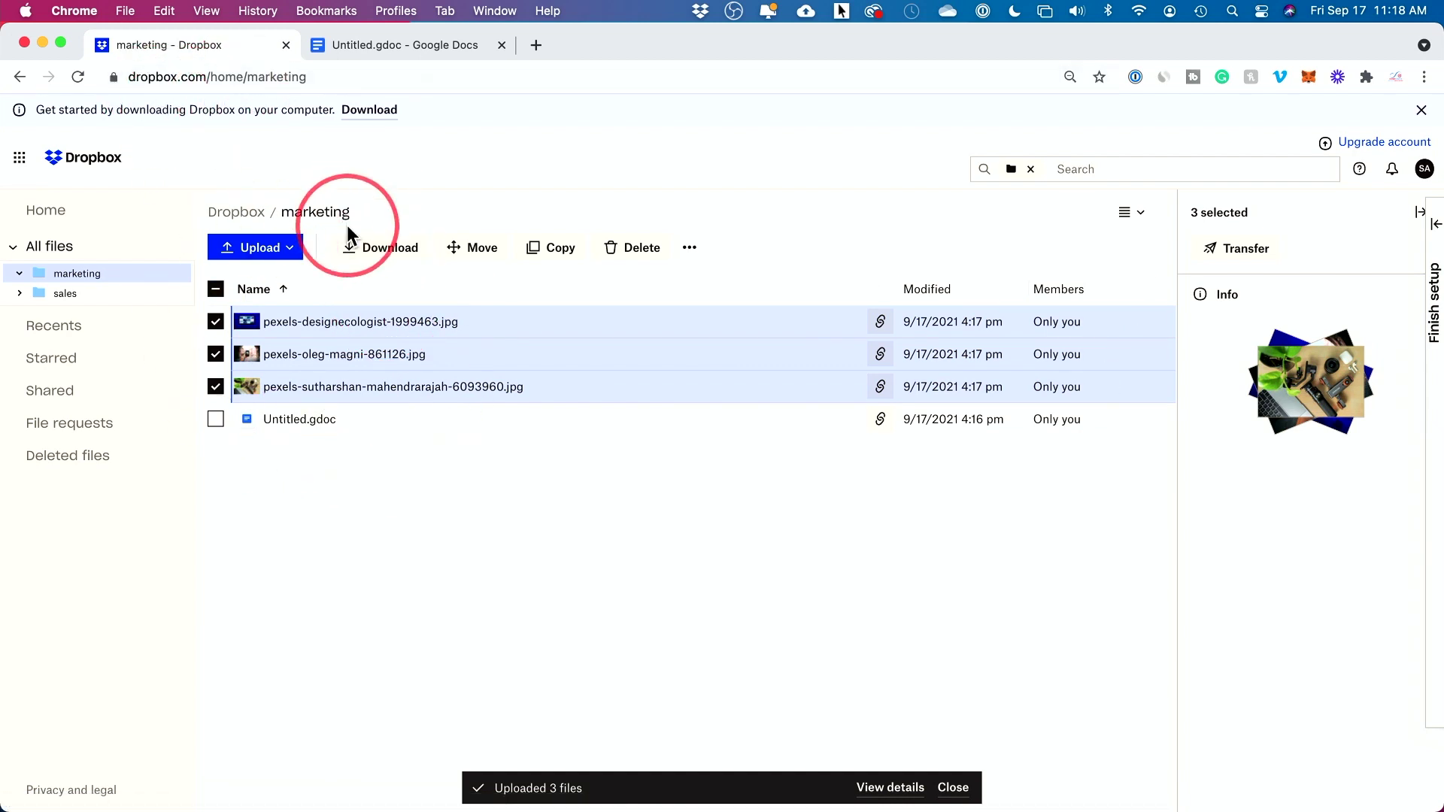
{"action": "left_click", "coordinate": [216, 321]}
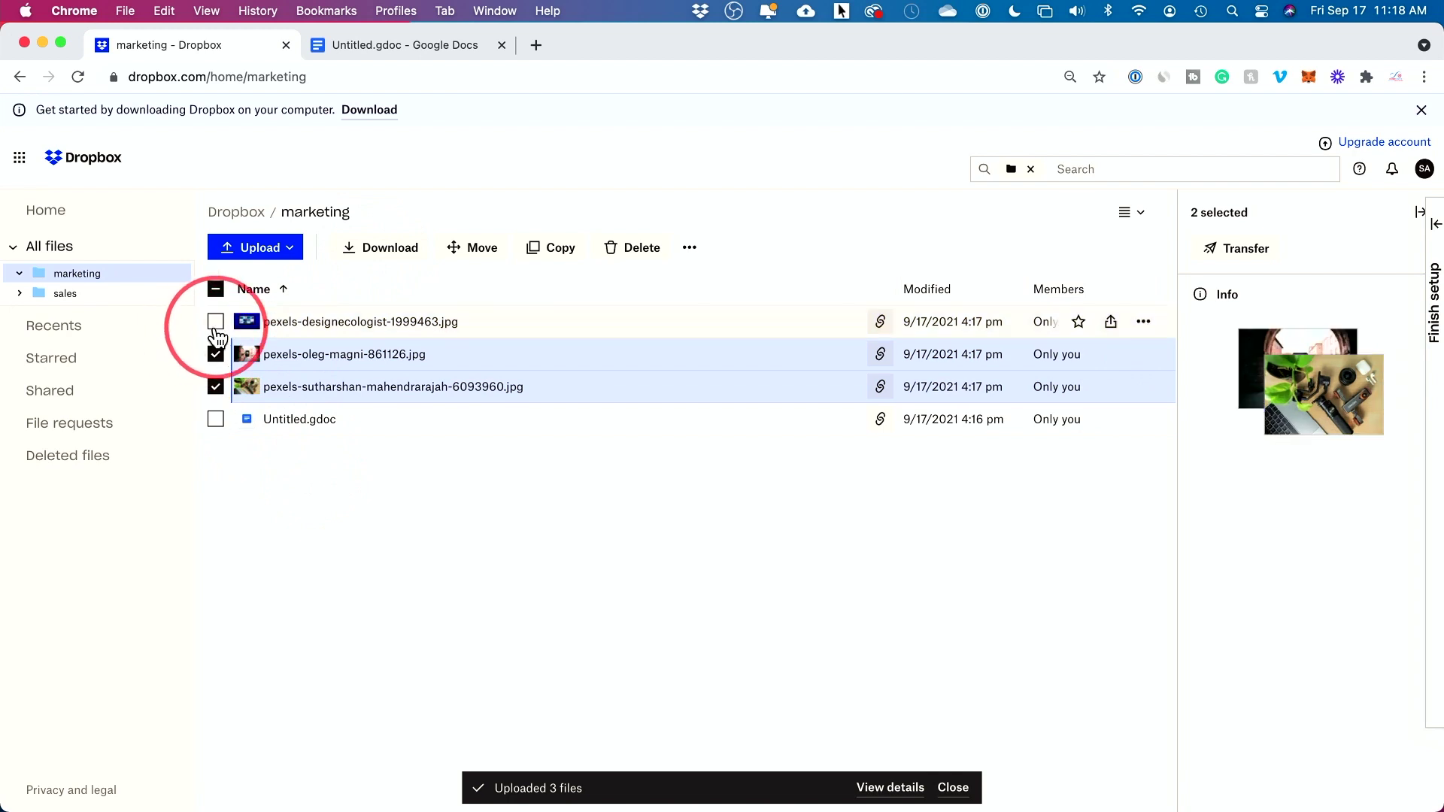
{"action": "left_click", "coordinate": [216, 353]}
{"action": "left_click", "coordinate": [215, 386]}
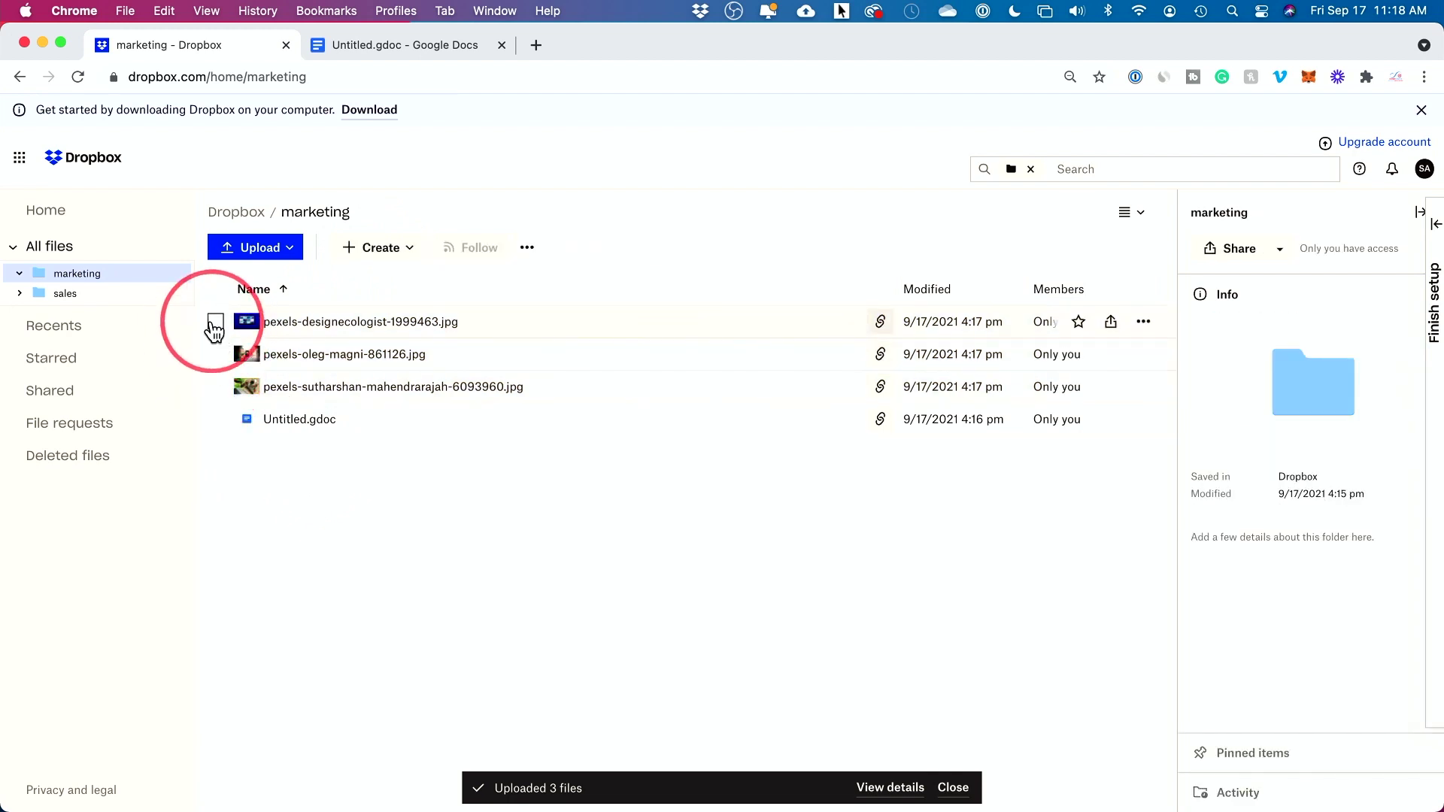
Star the image pexels-designecologist-1999463.jpg in the marketing folder
{"action": "left_click", "coordinate": [215, 321]}
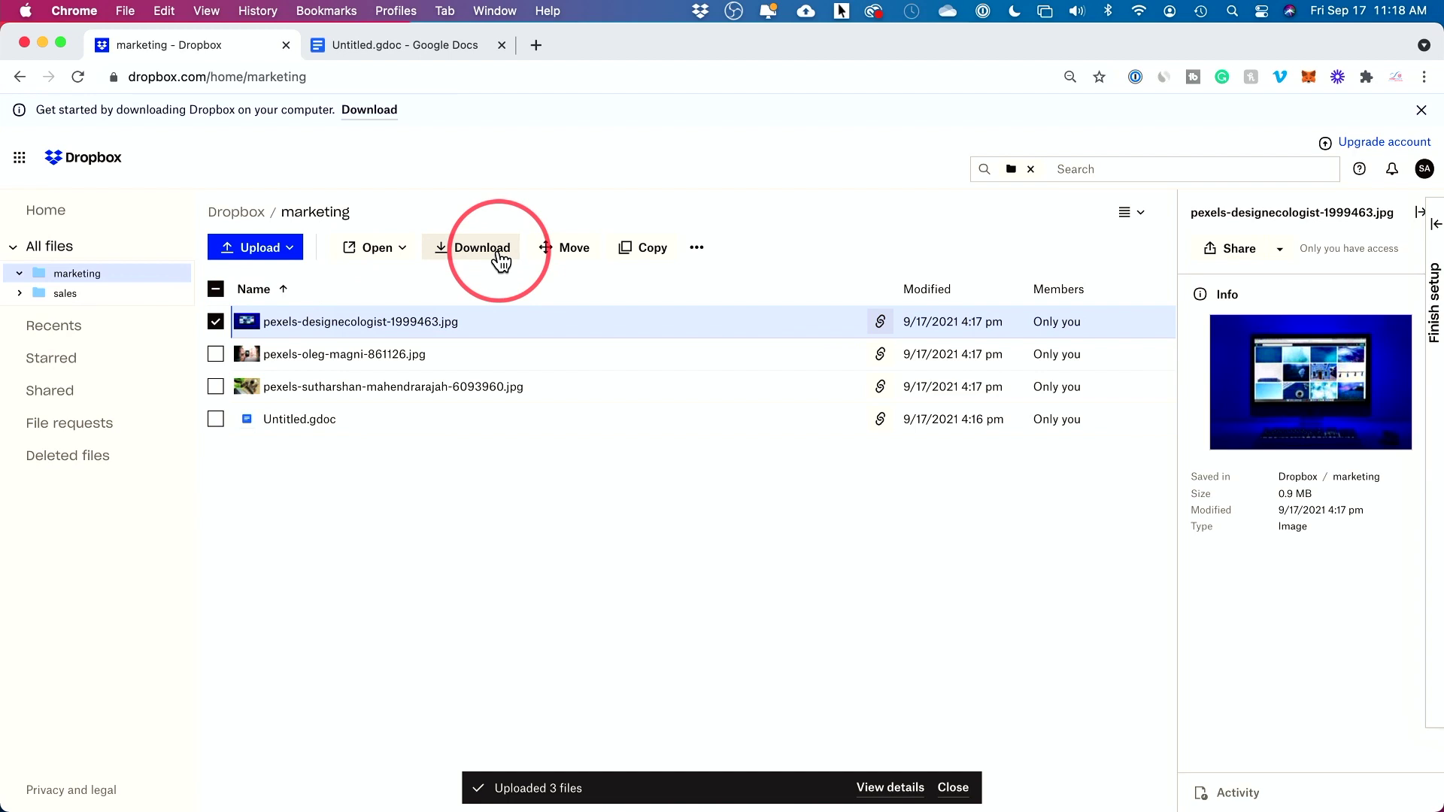
{"action": "left_click", "coordinate": [697, 250]}
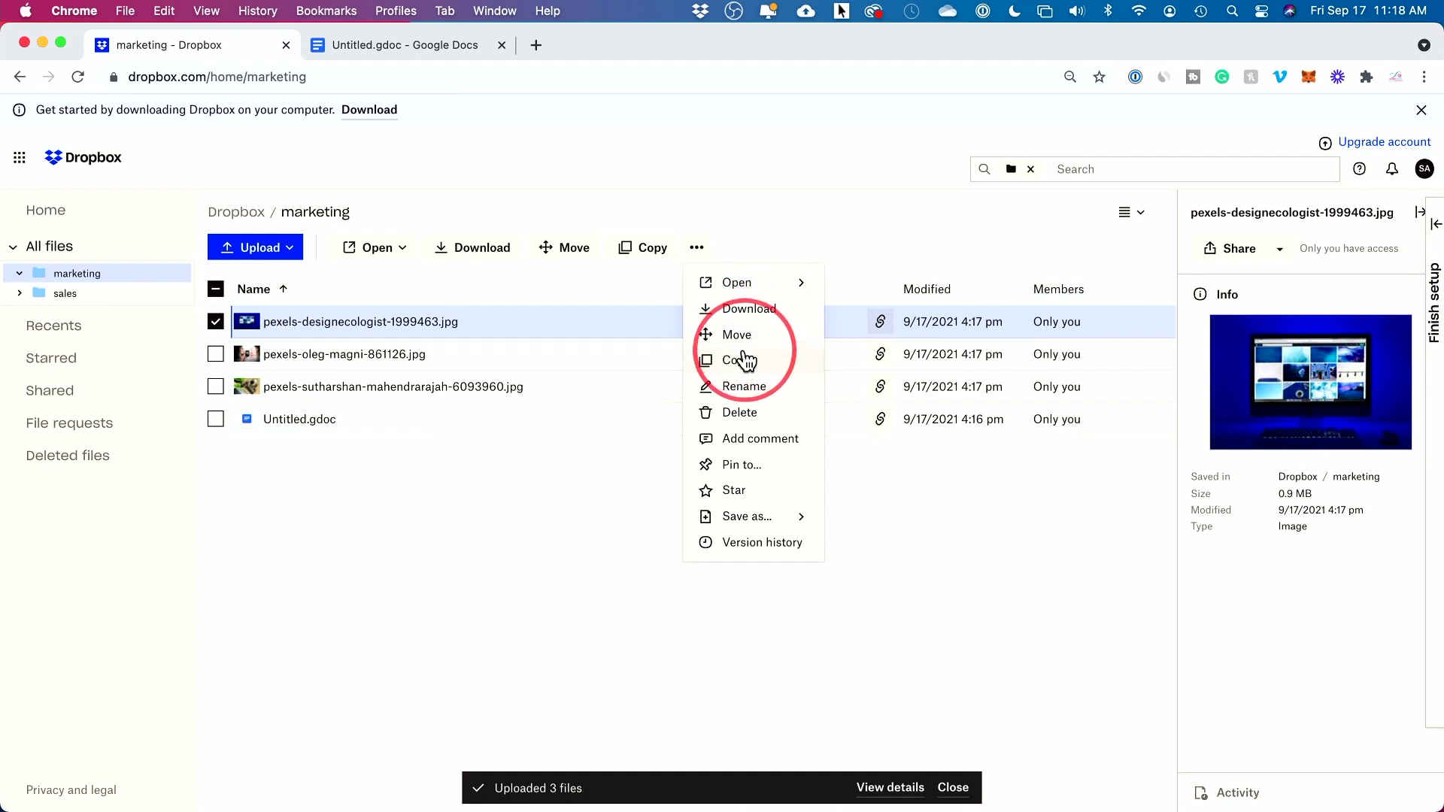
{"action": "key", "text": "Escape"}
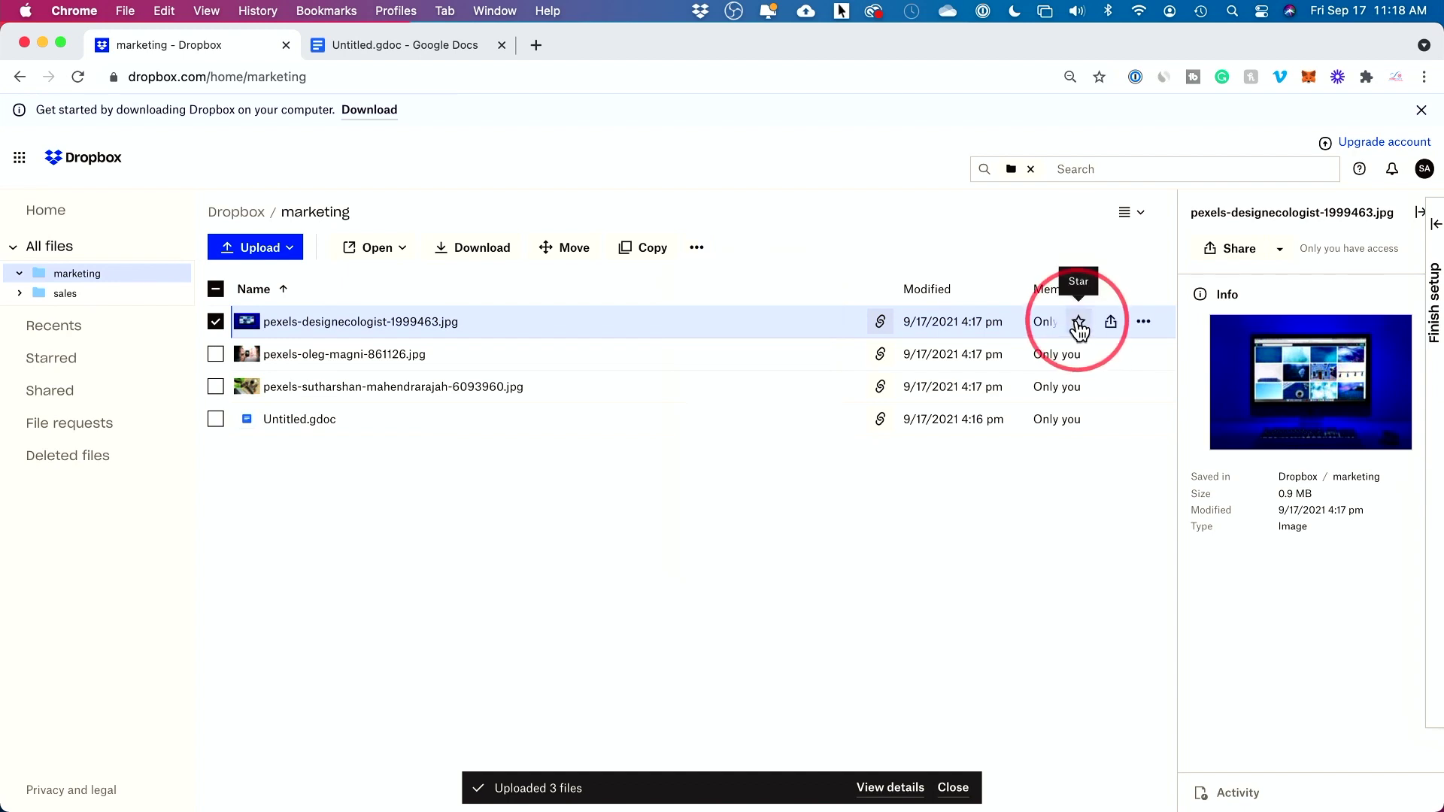
{"action": "left_click", "coordinate": [1080, 325]}
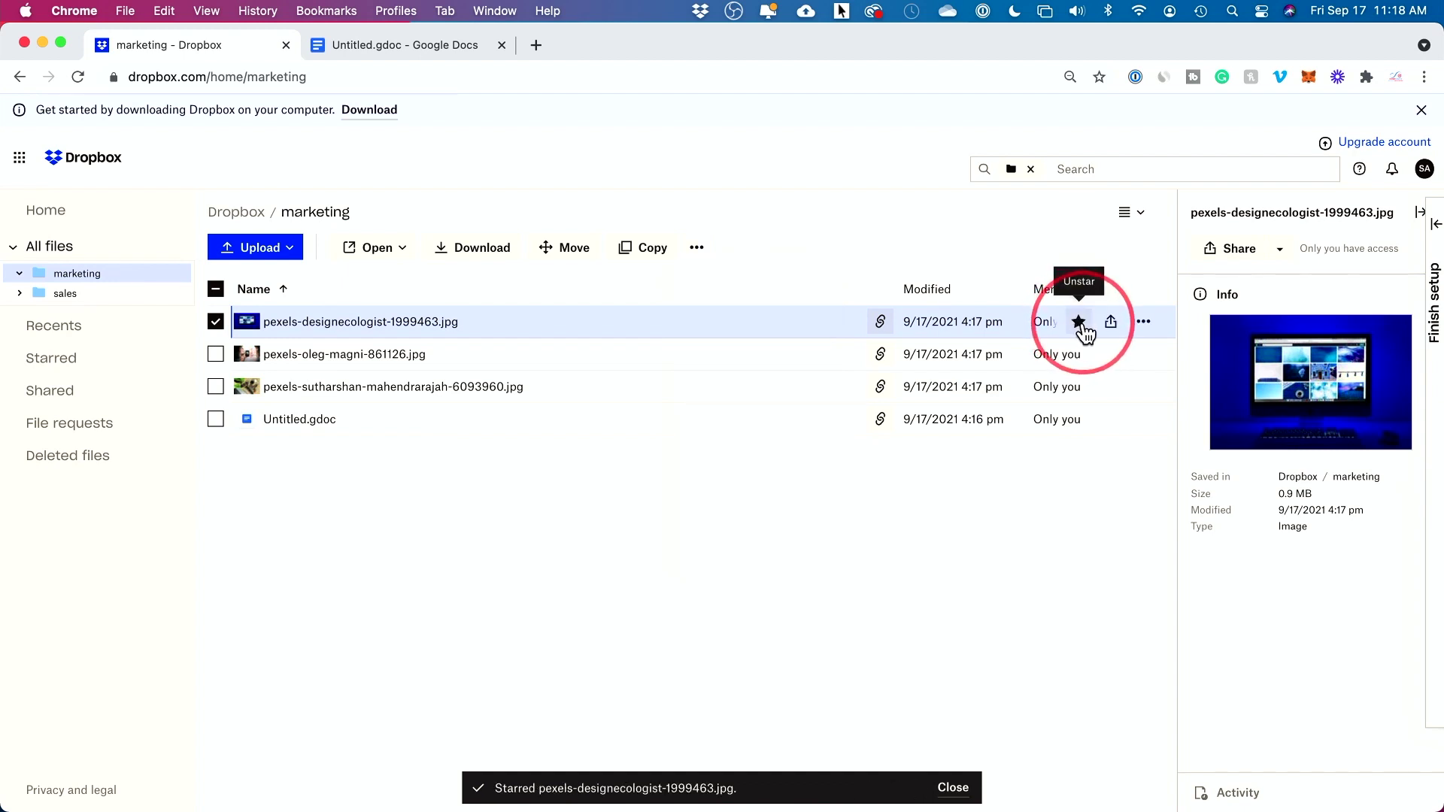
Preview pexels-designecologist-1999463.jpg in Dropbox, and return to the top-level folder list
{"action": "left_click", "coordinate": [1145, 324]}
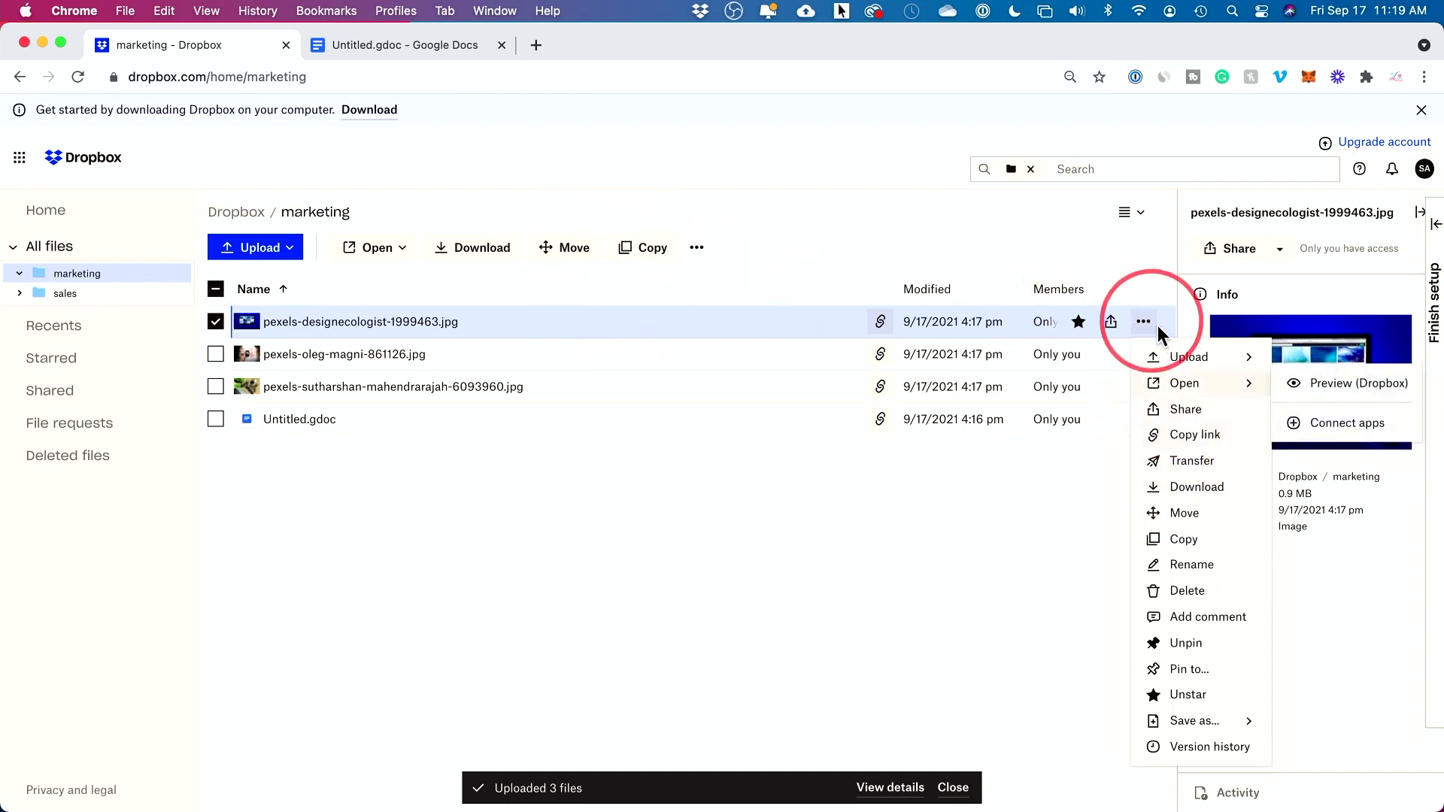
{"action": "mouse_move", "coordinate": [1190, 364]}
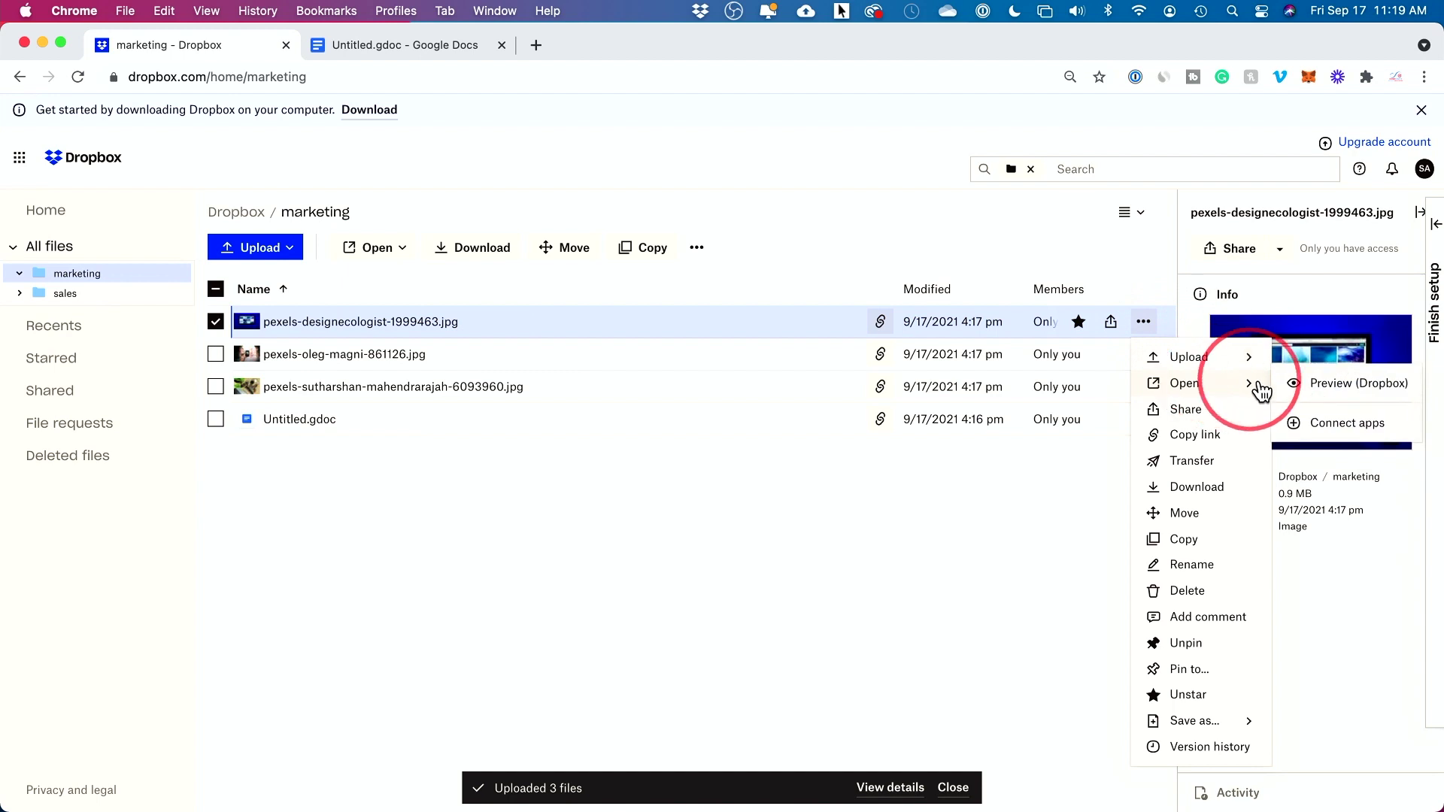
{"action": "left_click", "coordinate": [1335, 385]}
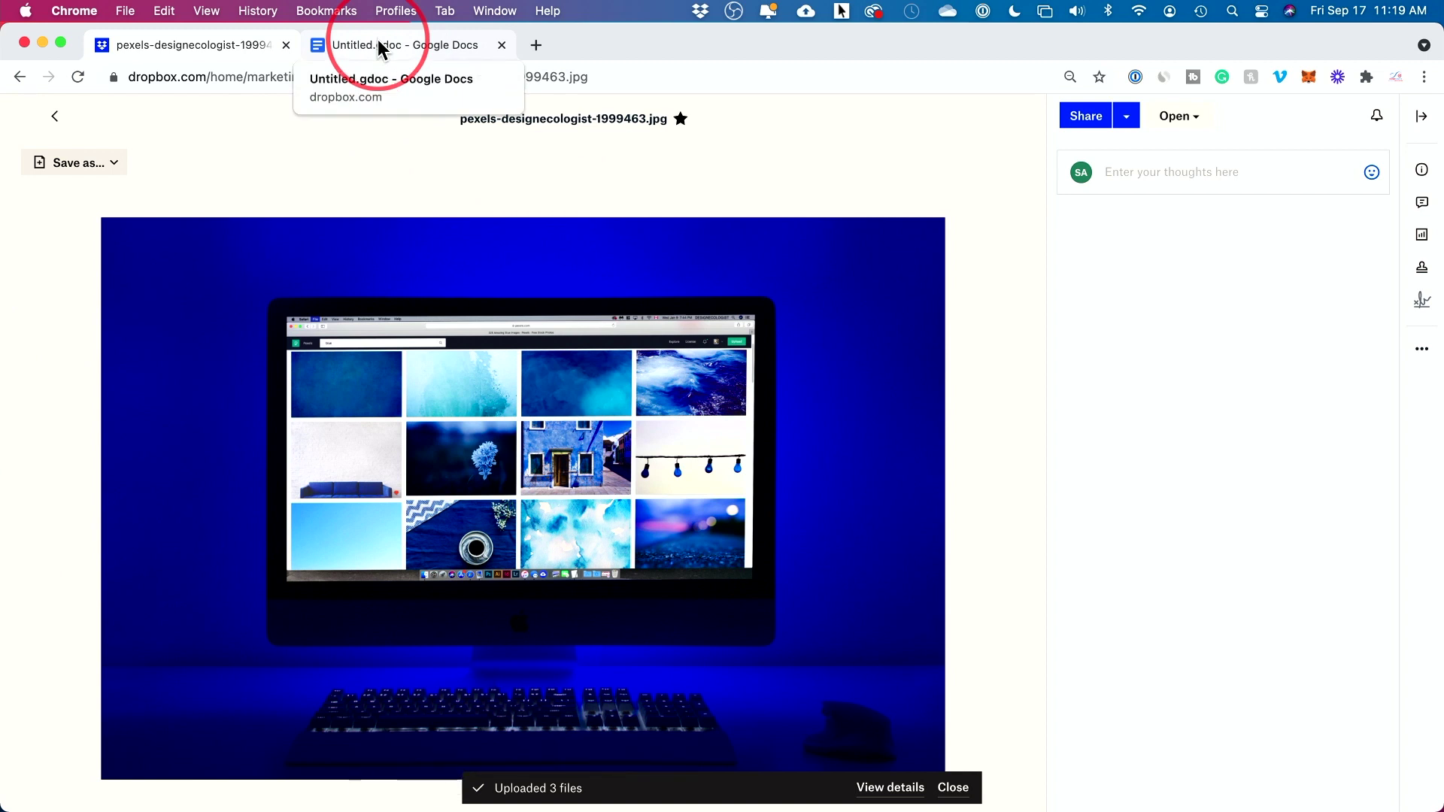
{"action": "key", "text": "Escape"}
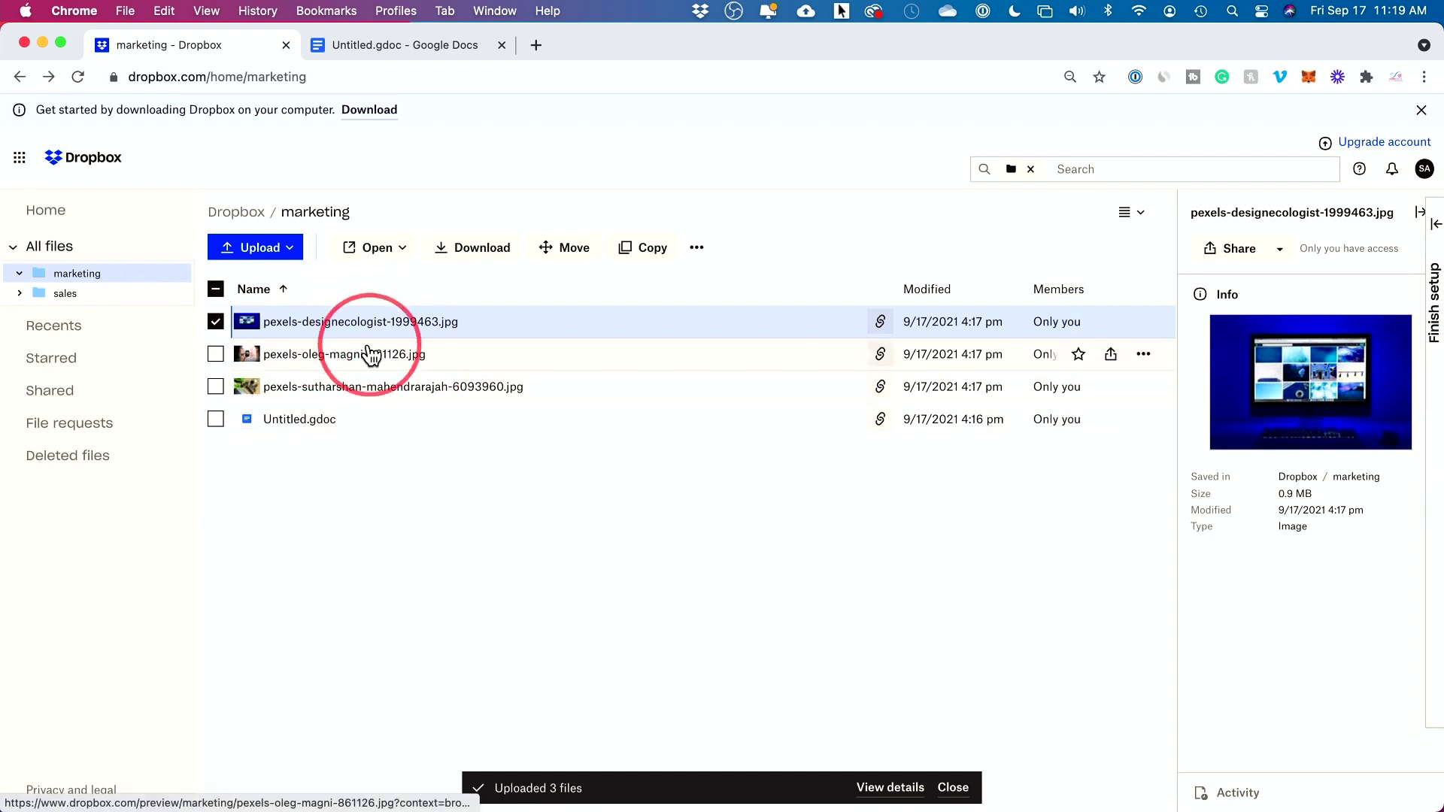
{"action": "key", "text": "super+bracketleft"}
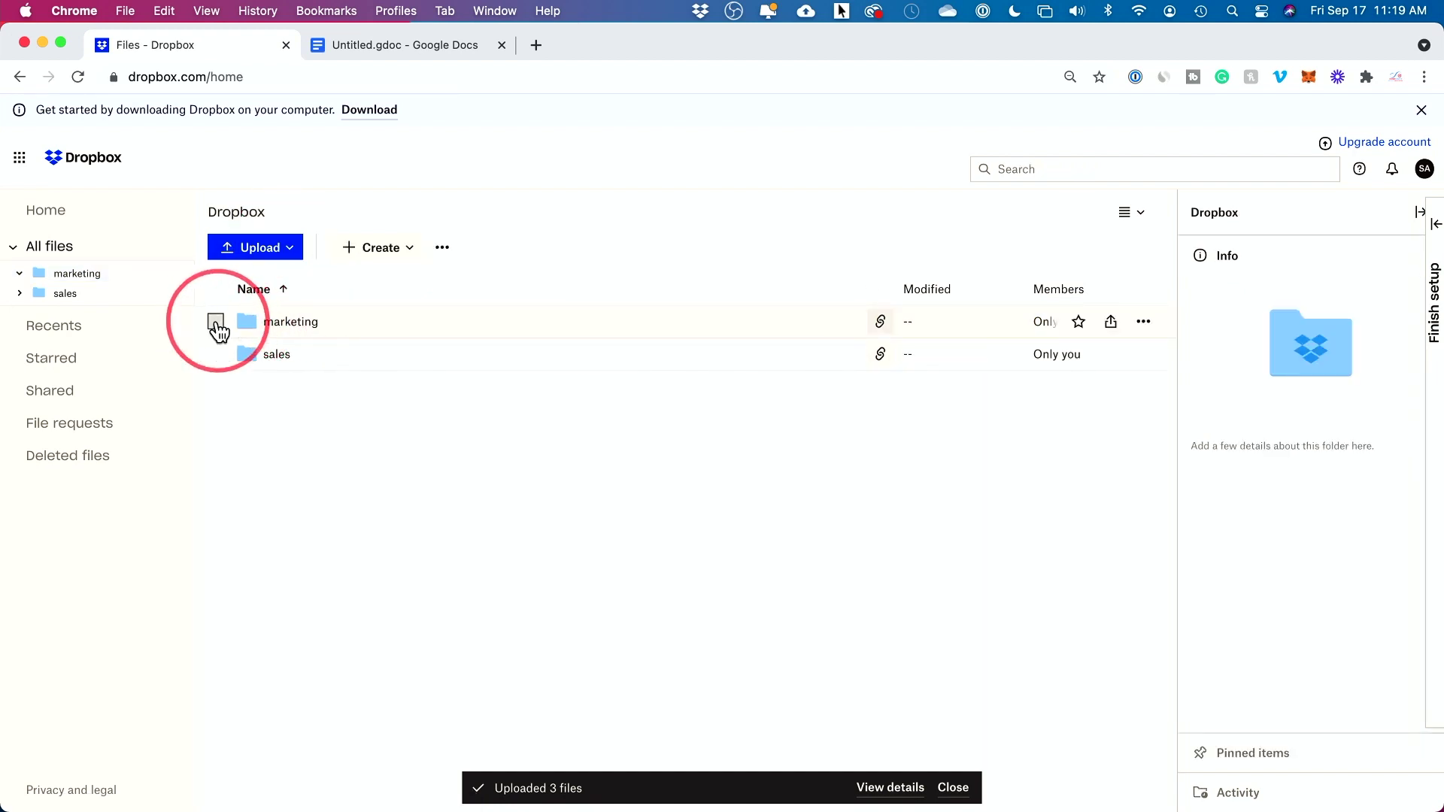
{"action": "left_click", "coordinate": [215, 322]}
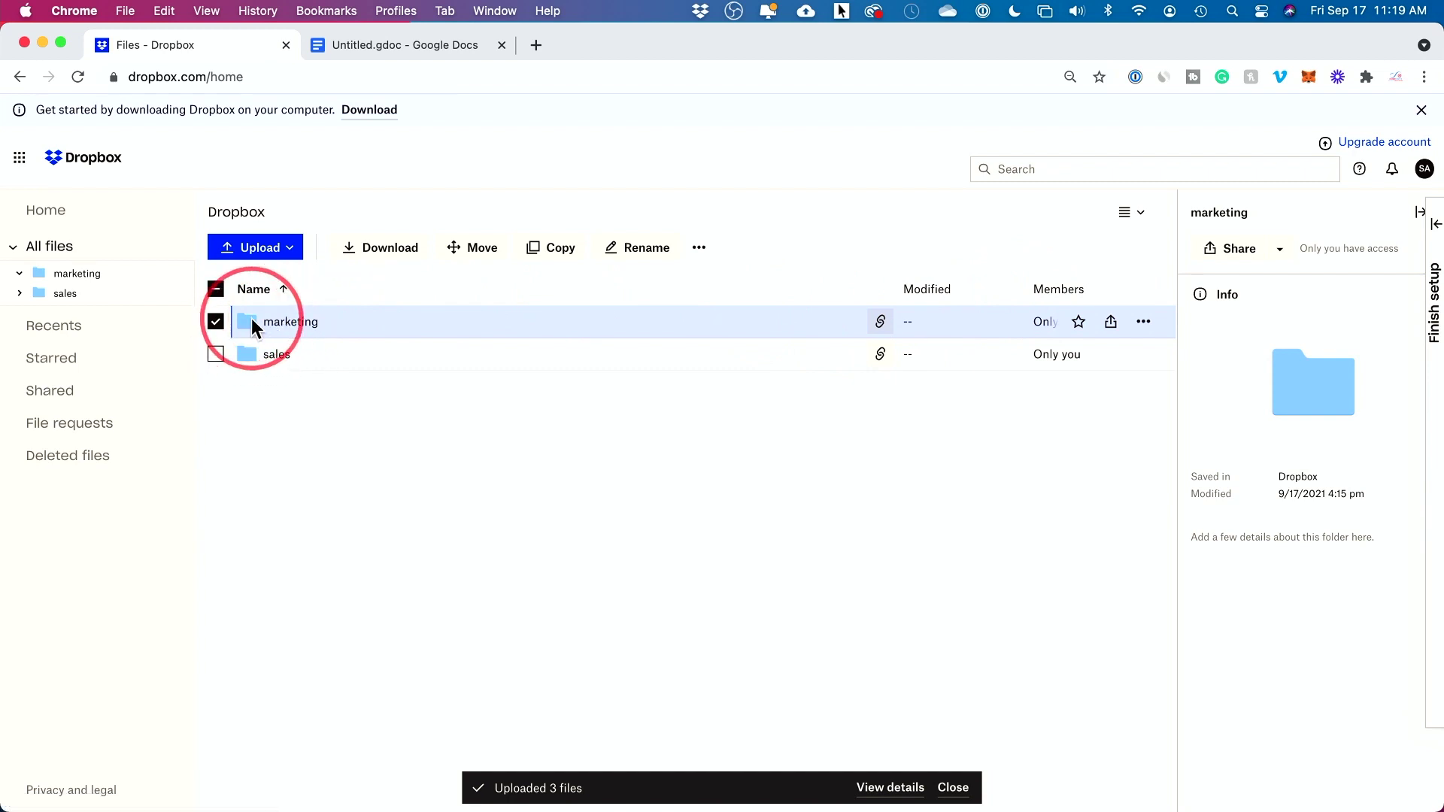
{"action": "left_click", "coordinate": [331, 422]}
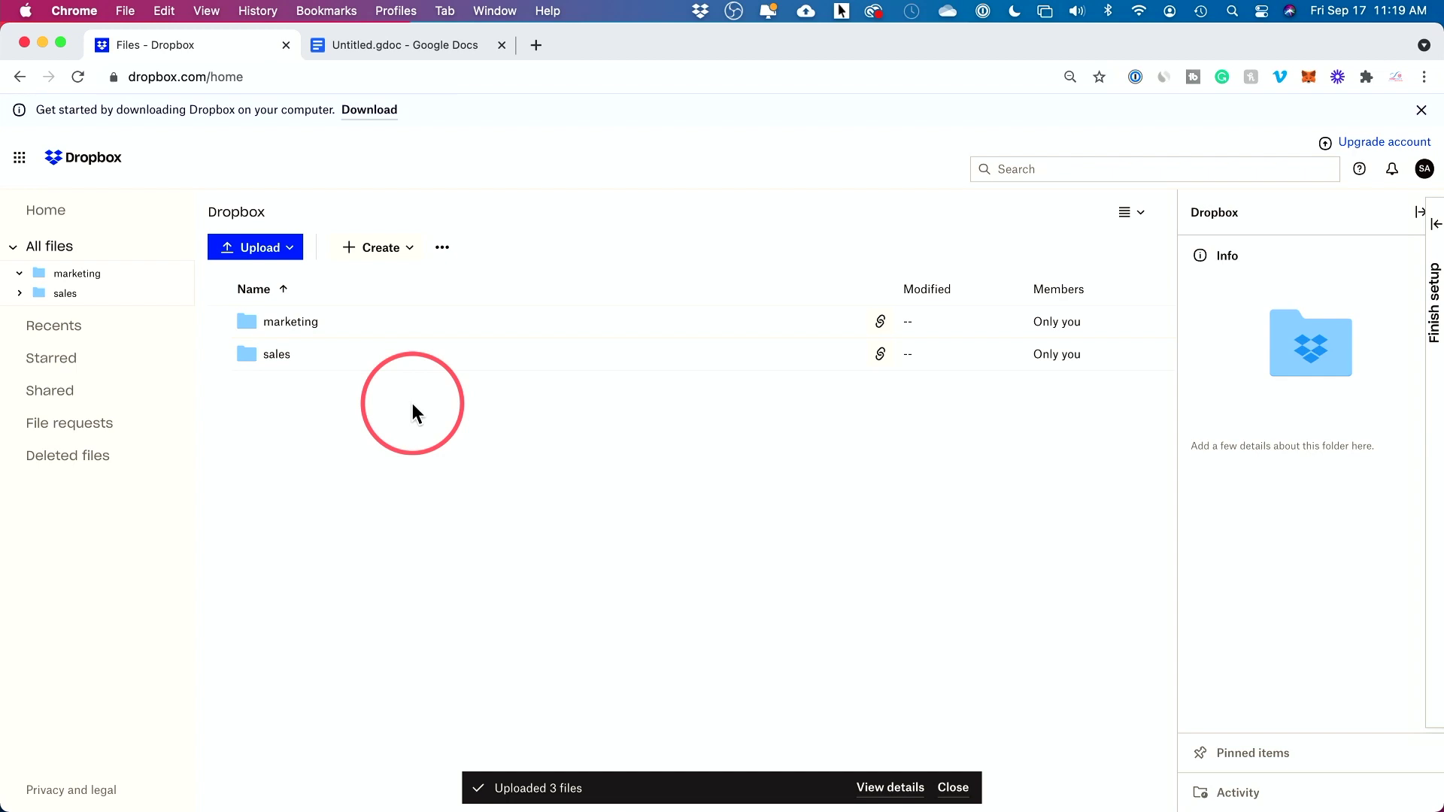
{"action": "mouse_move", "coordinate": [541, 756]}
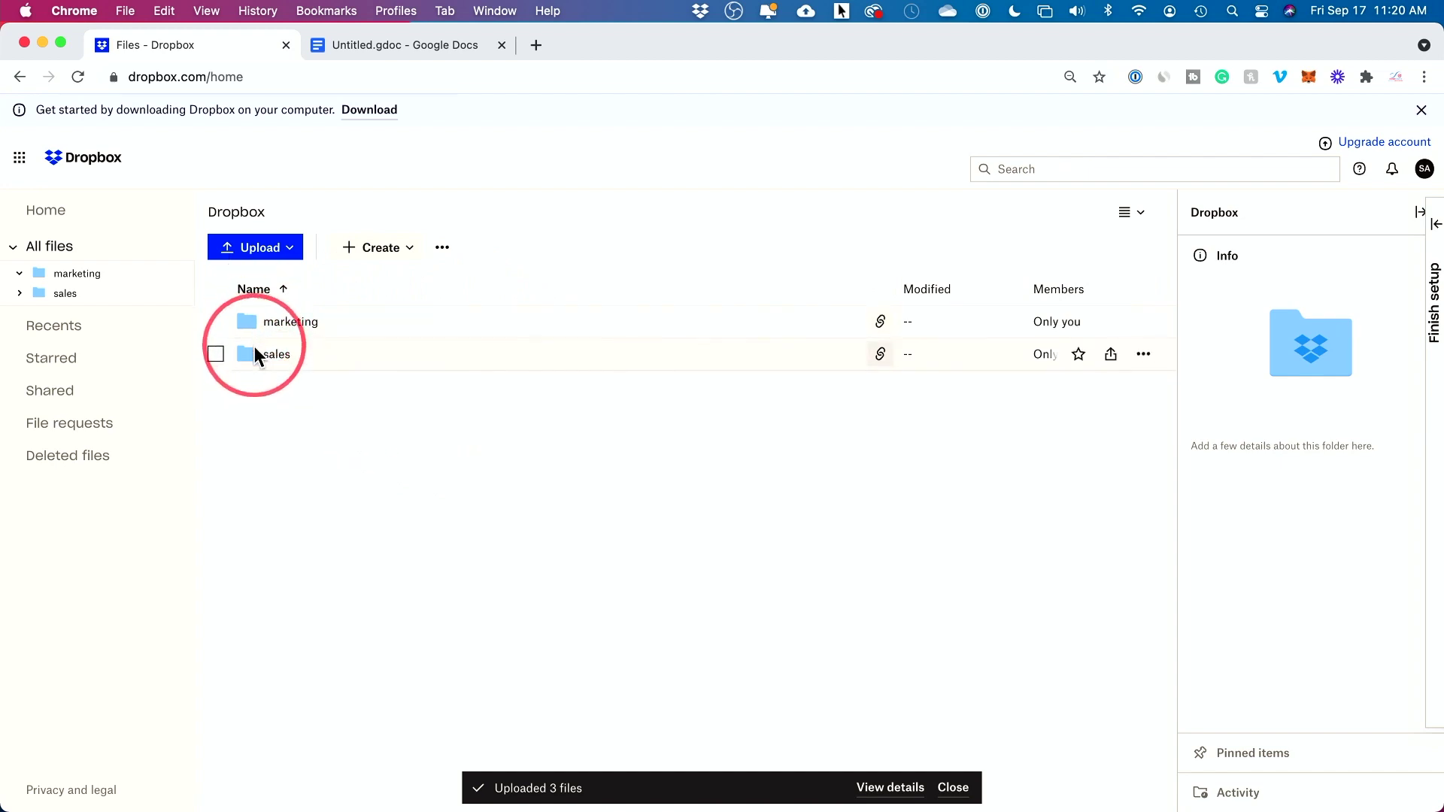
Open the marketing folder and dismiss the notice about moved folder descriptions and pinned items
{"action": "left_click", "coordinate": [290, 322]}
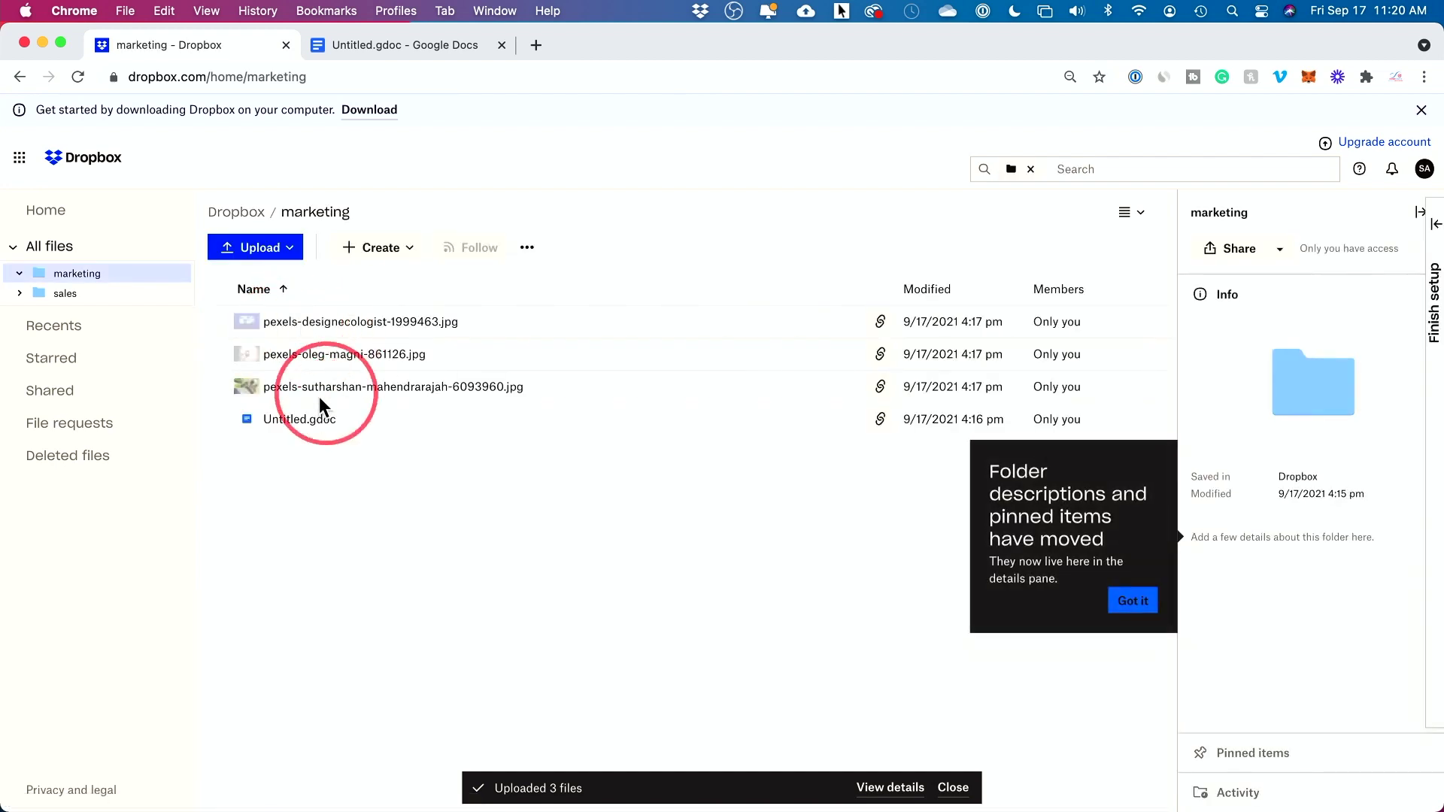
{"action": "left_click", "coordinate": [1133, 600]}
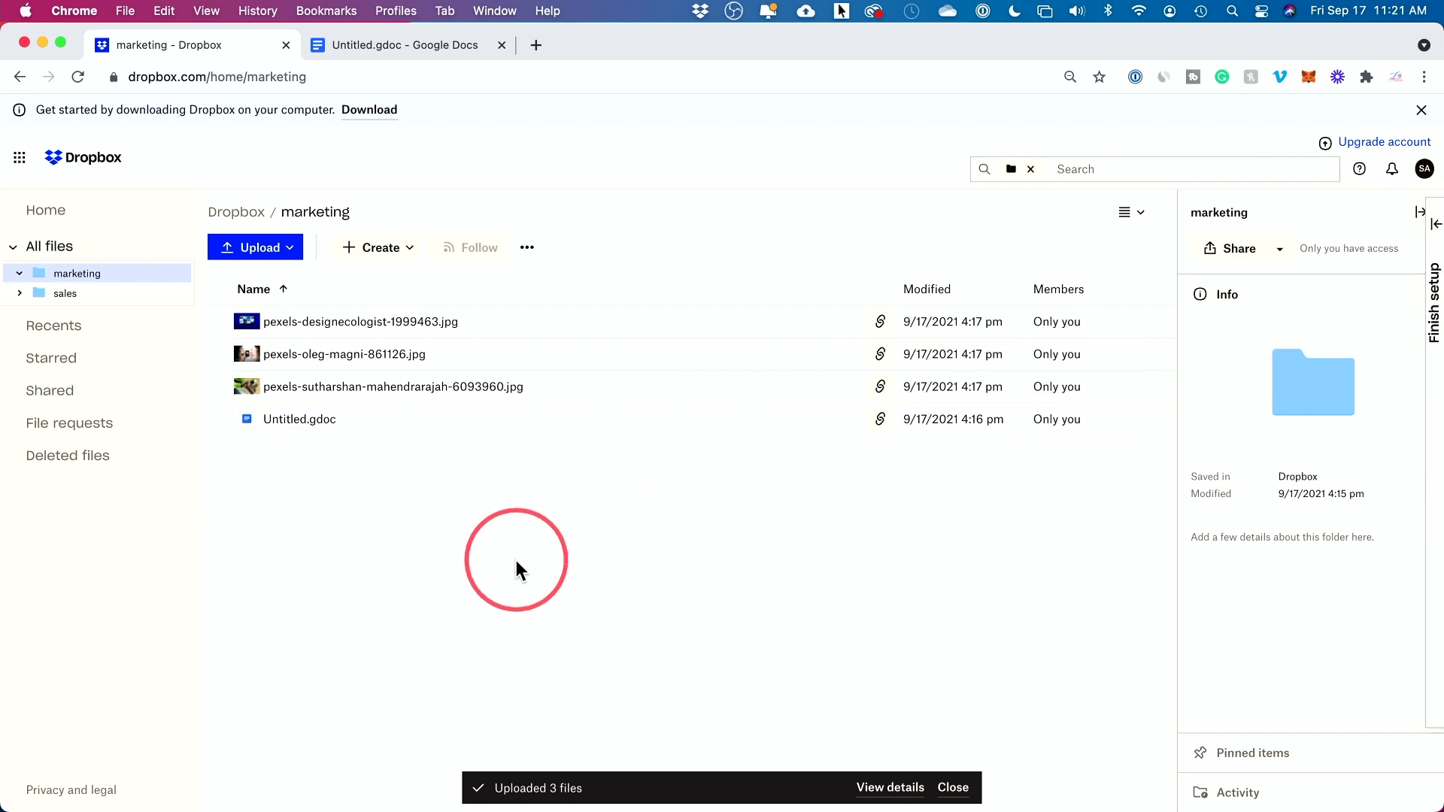
Start creating and sharing a new folder at the top level of Dropbox, named "shared folder"
{"action": "left_click", "coordinate": [239, 213]}
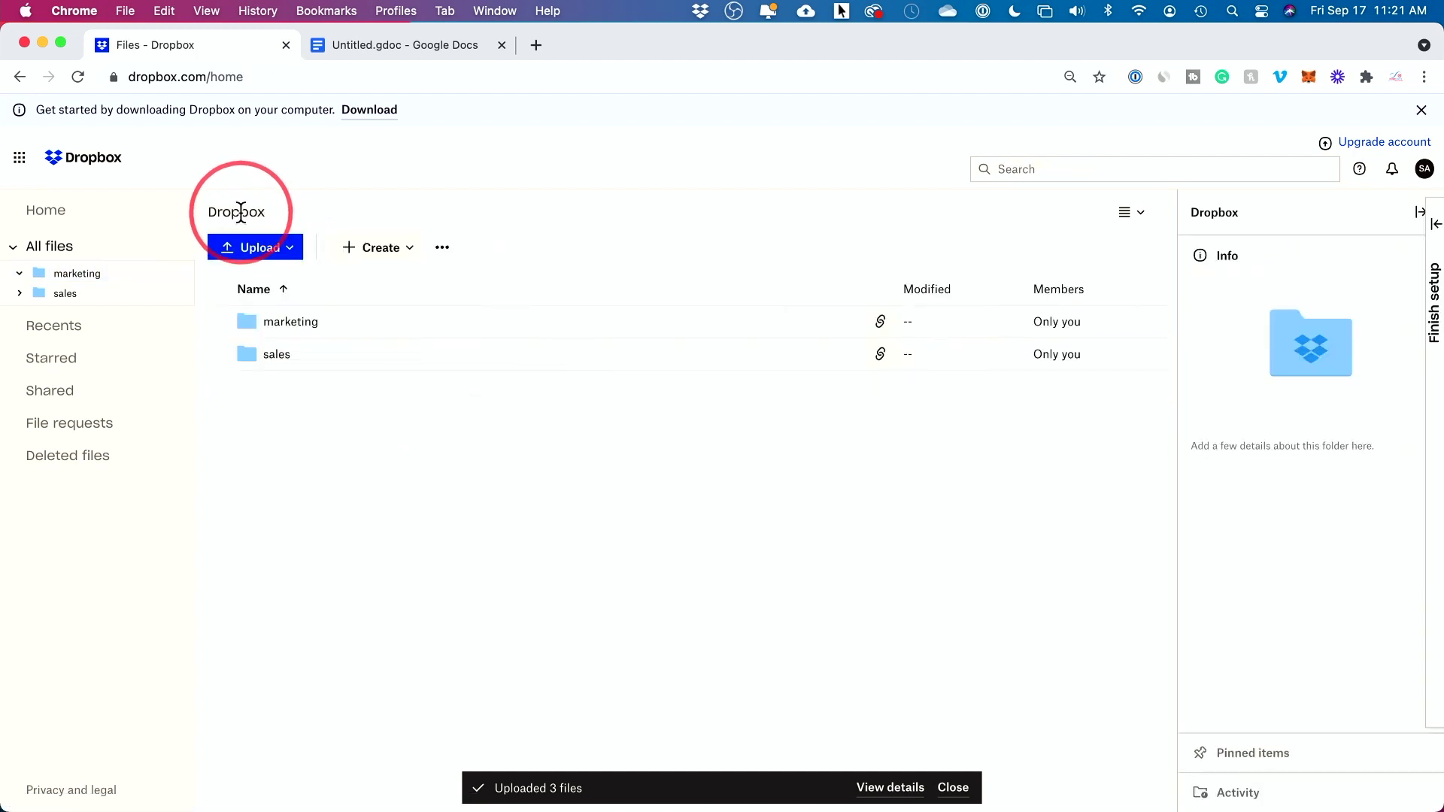
{"action": "left_click", "coordinate": [412, 249]}
{"action": "left_click", "coordinate": [405, 308]}
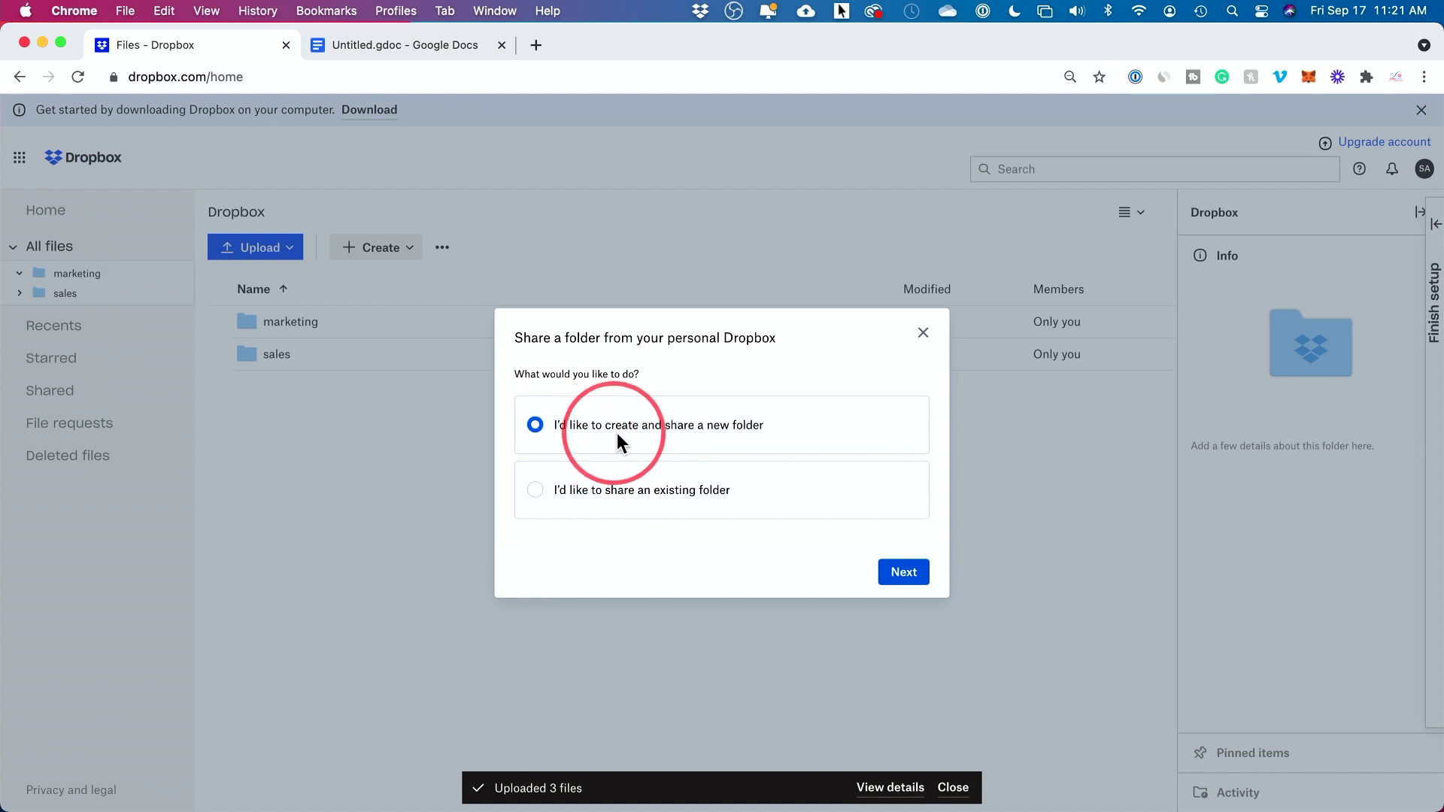
{"action": "left_click", "coordinate": [725, 427]}
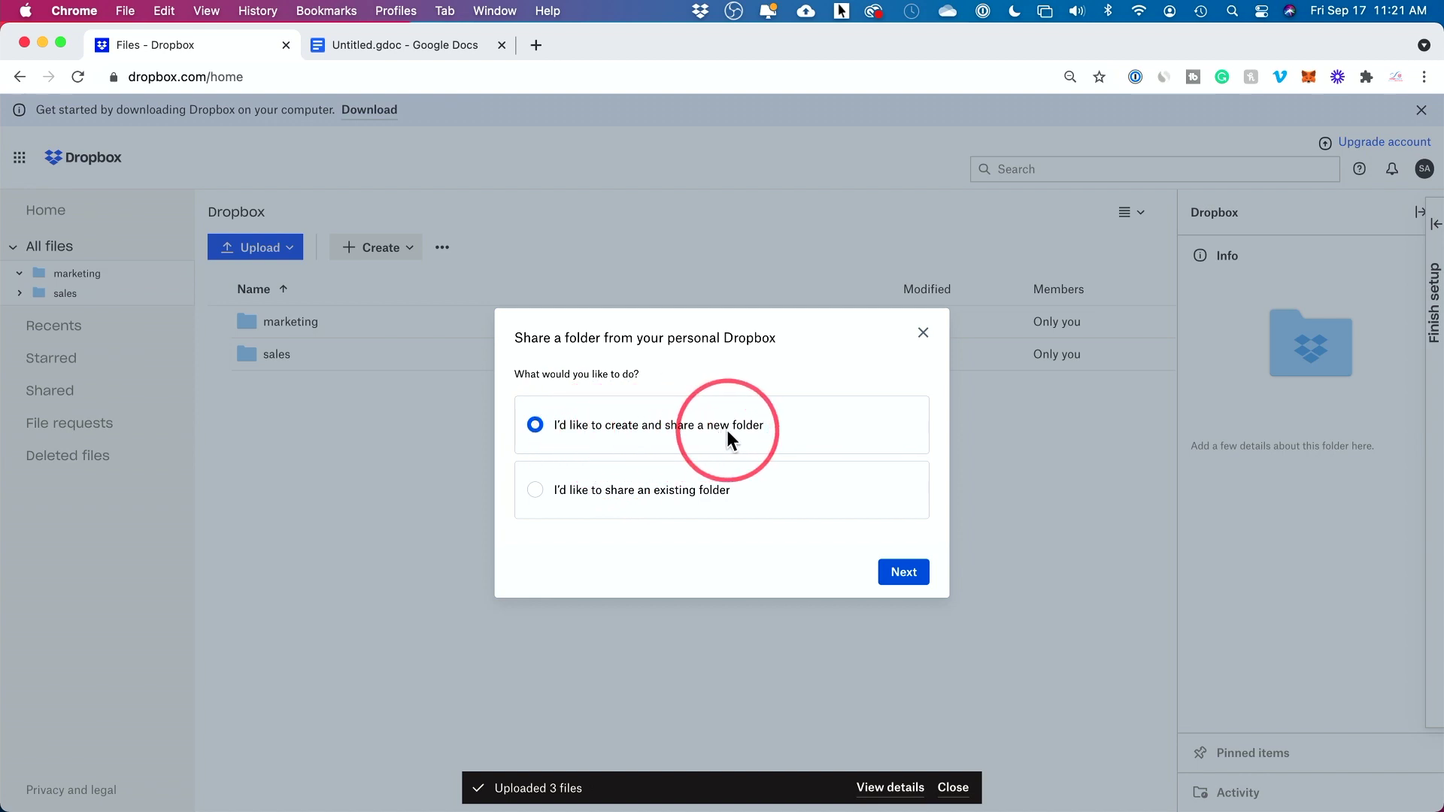
{"action": "left_click", "coordinate": [899, 573]}
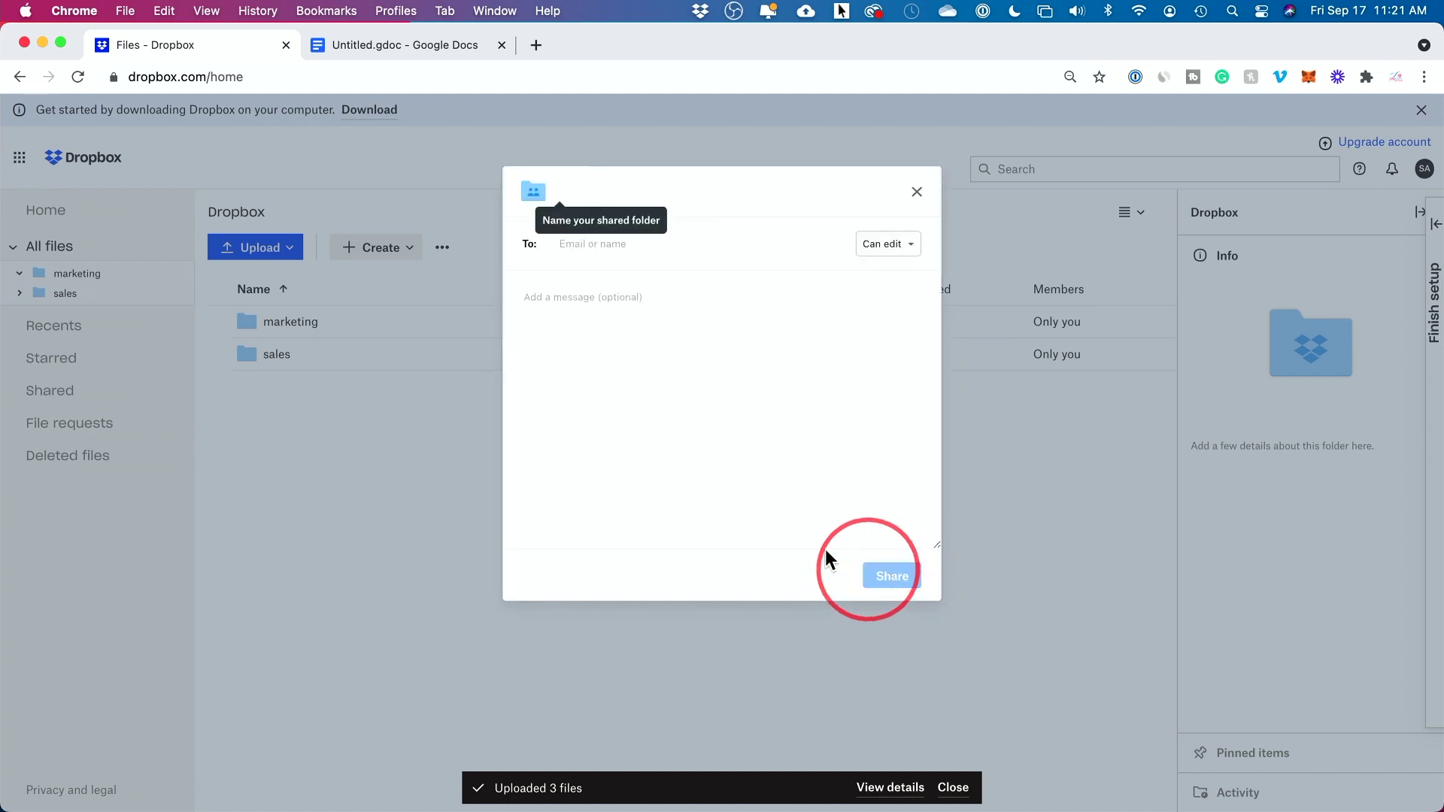
{"action": "type", "text": "shared folder"}
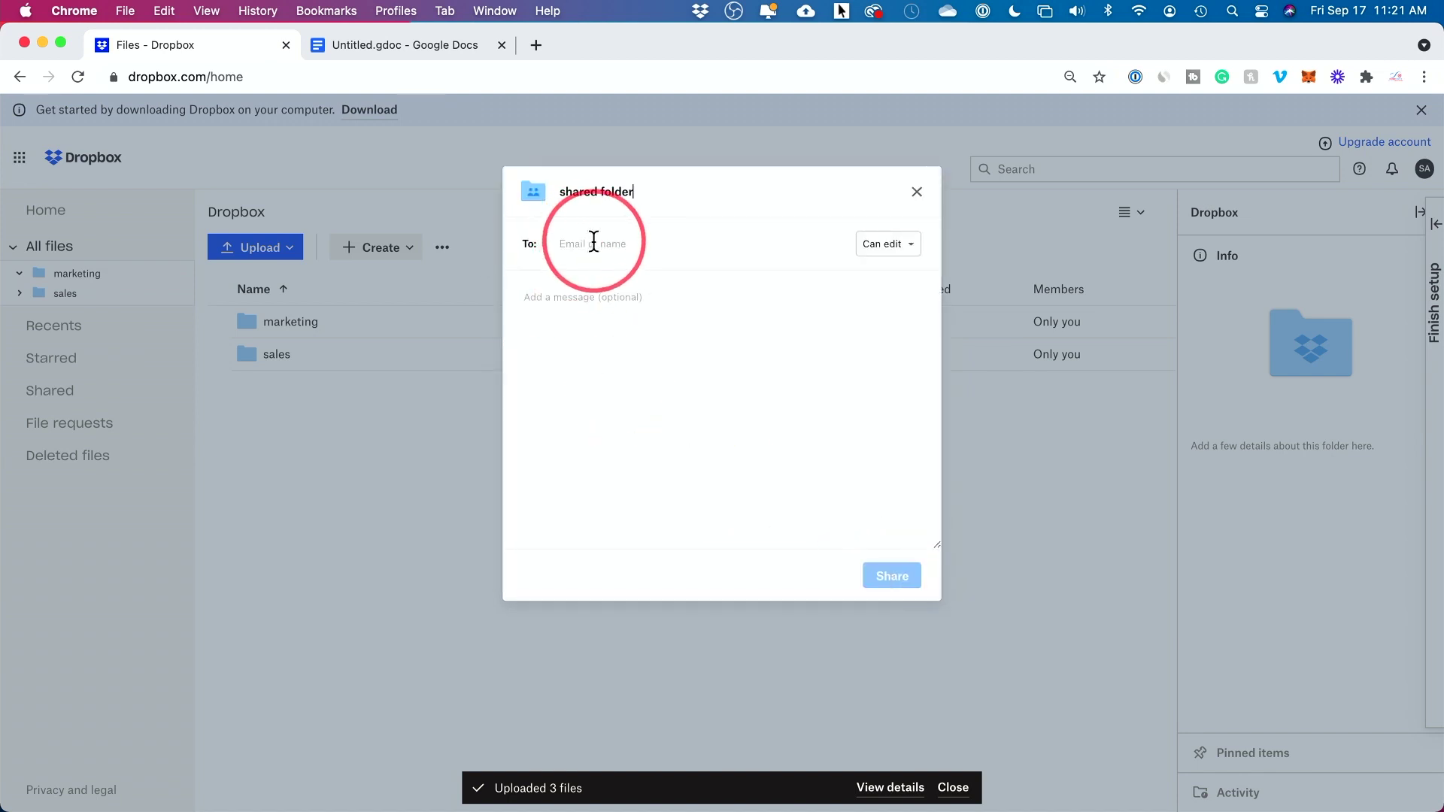
Share the new folder with the recipient's e-mail using "Can view" access, and return to the top-level folder list
{"action": "left_click", "coordinate": [908, 248]}
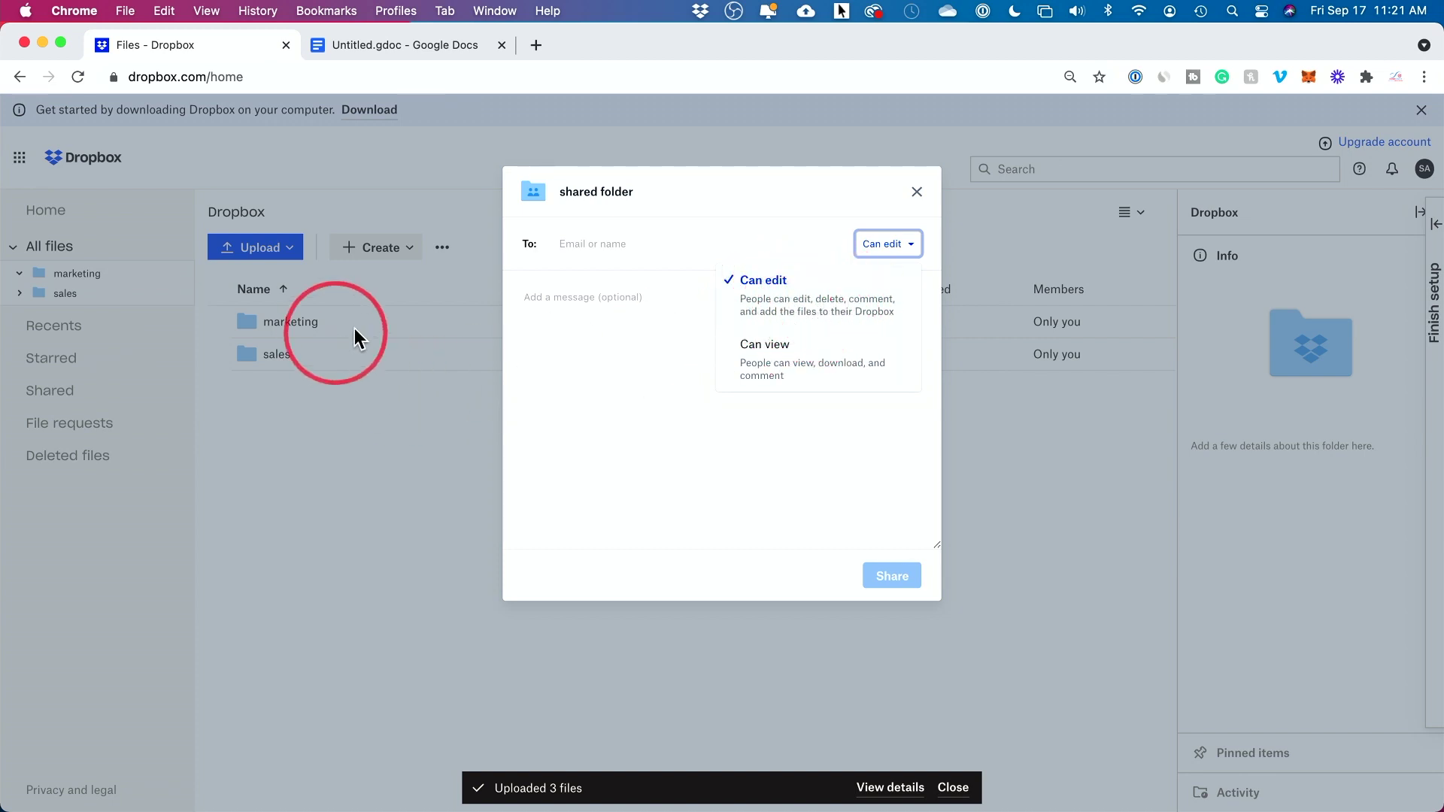
{"action": "left_click", "coordinate": [764, 345]}
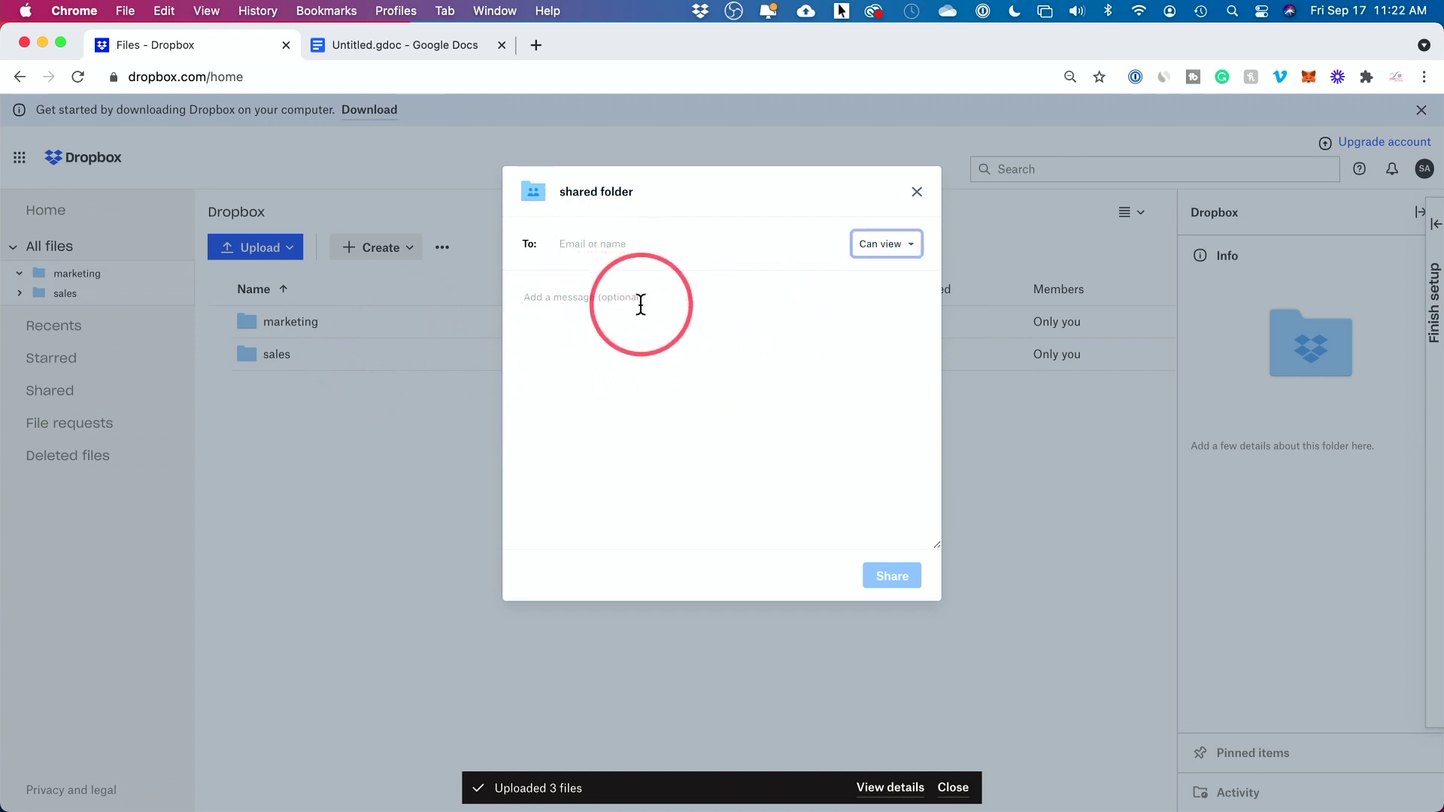
{"action": "left_click", "coordinate": [607, 245]}
{"action": "key", "text": "super+v"}
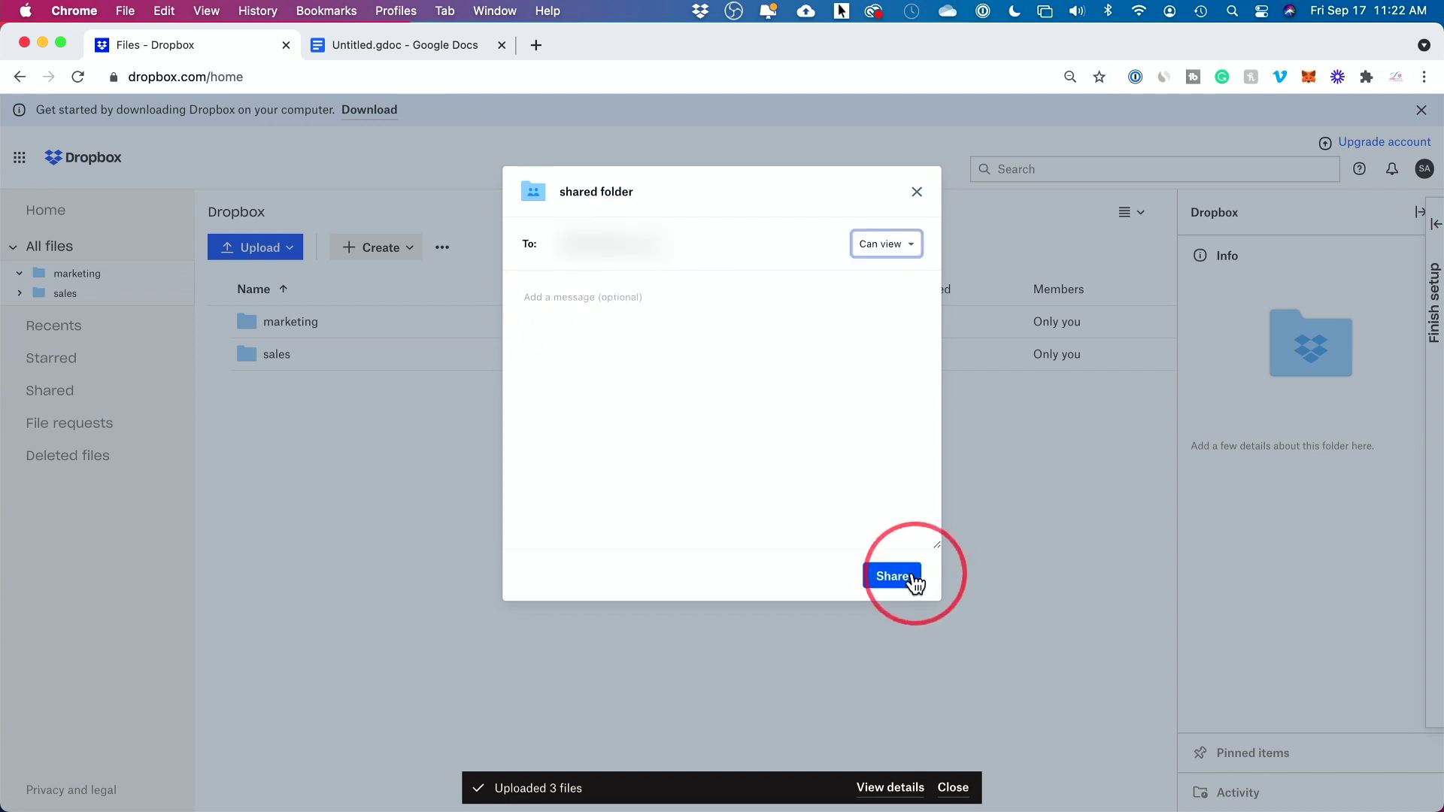
{"action": "left_click", "coordinate": [895, 577]}
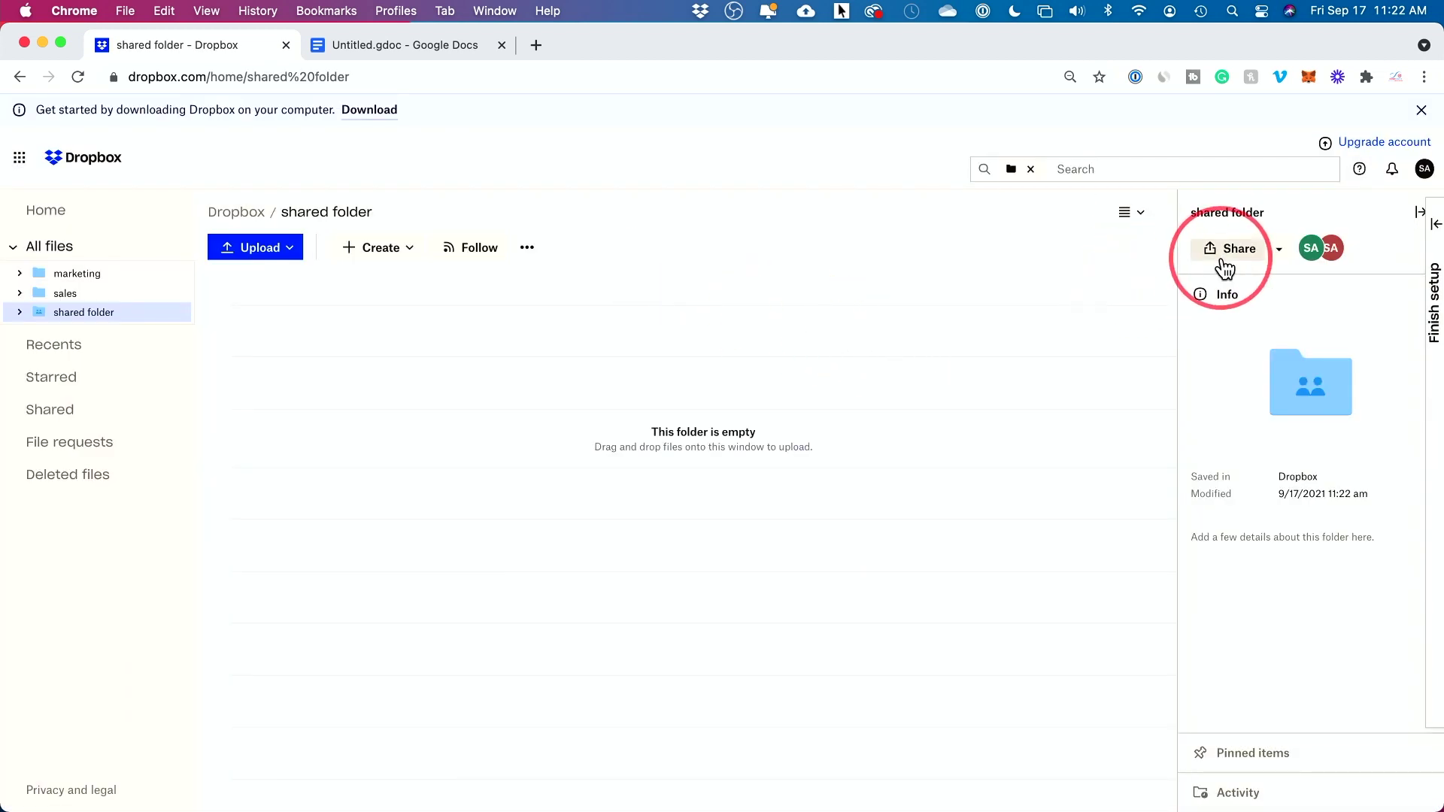
{"action": "left_click", "coordinate": [239, 214]}
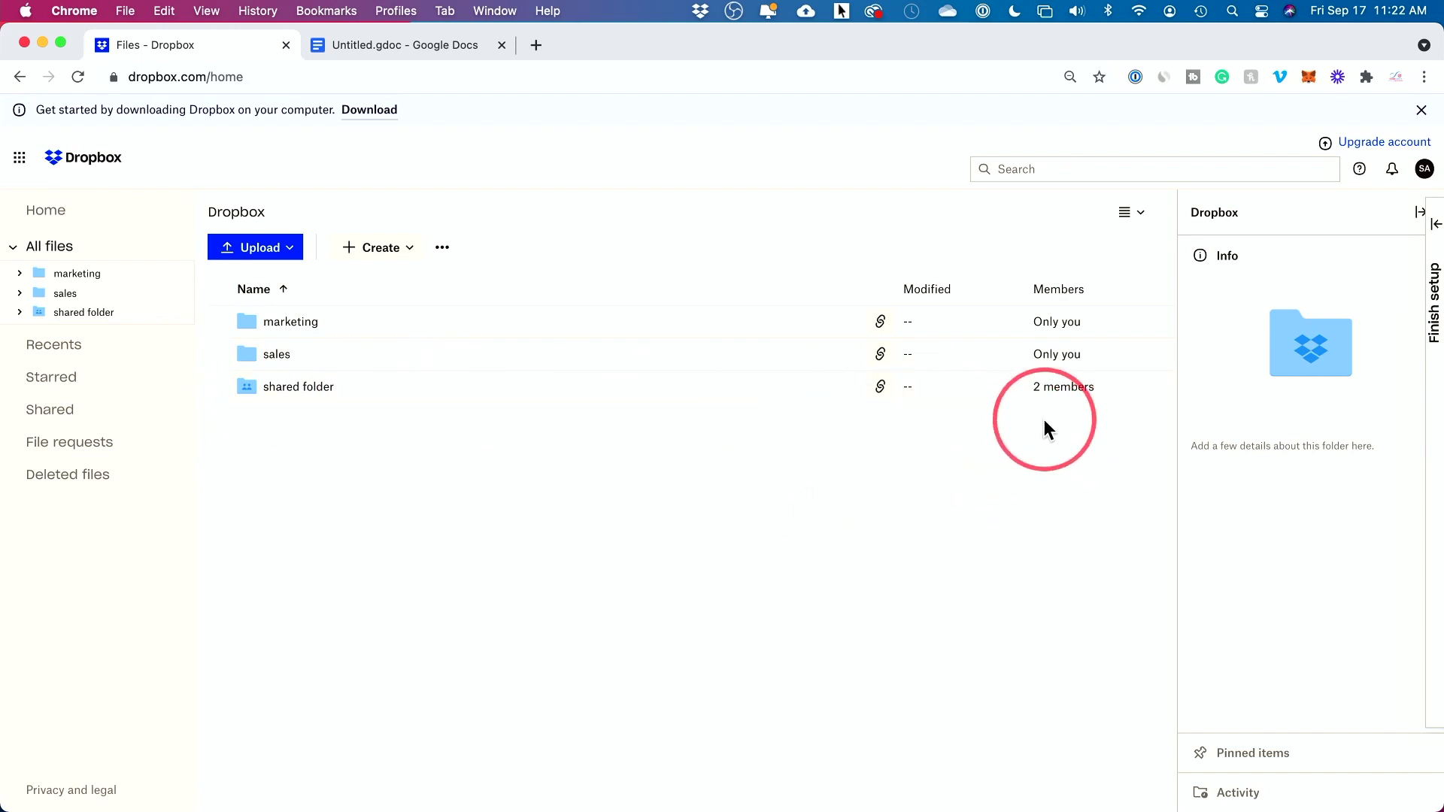
Open the shared folder, look at the document types that can be created in it, and return to the top level
{"action": "left_click", "coordinate": [303, 387]}
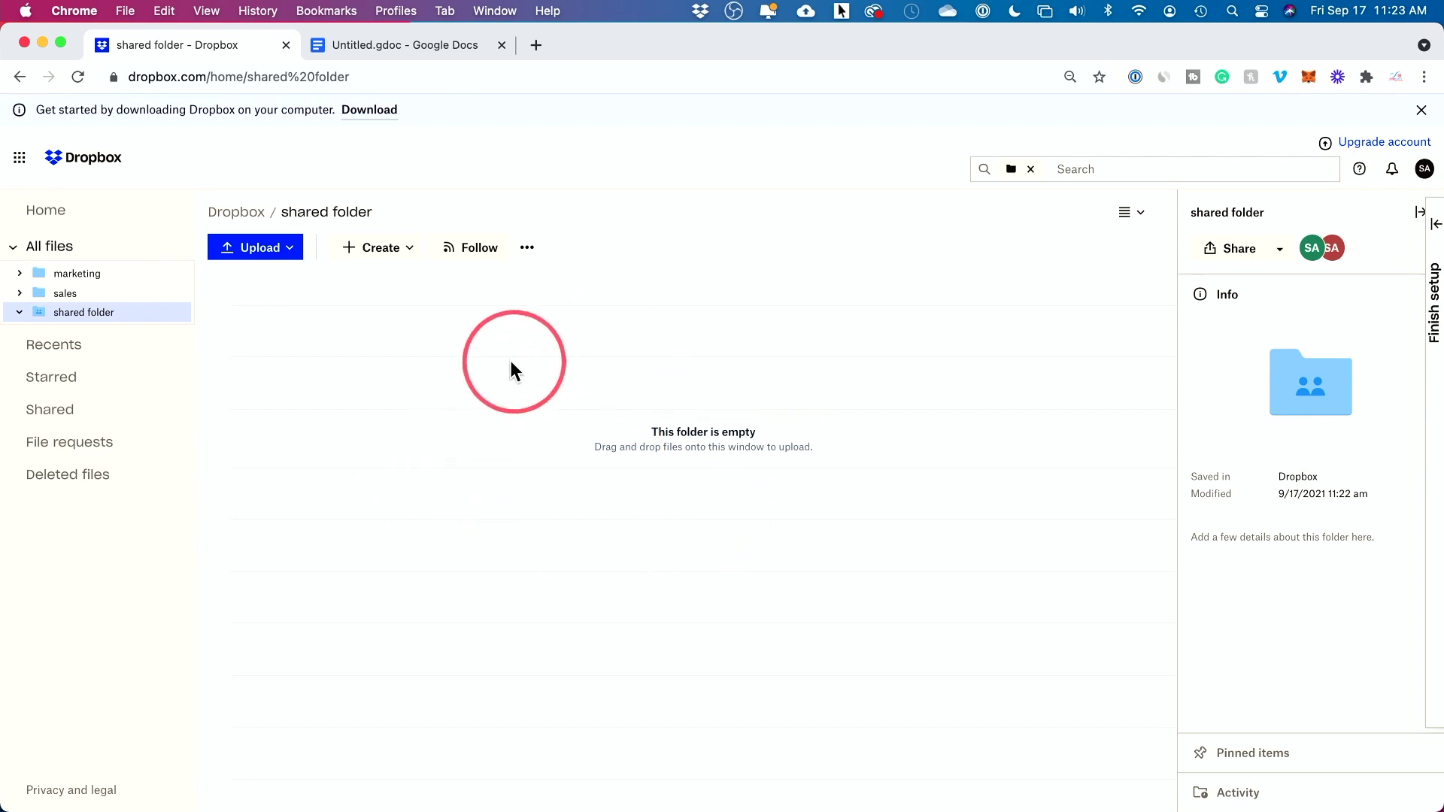
{"action": "left_click", "coordinate": [410, 247]}
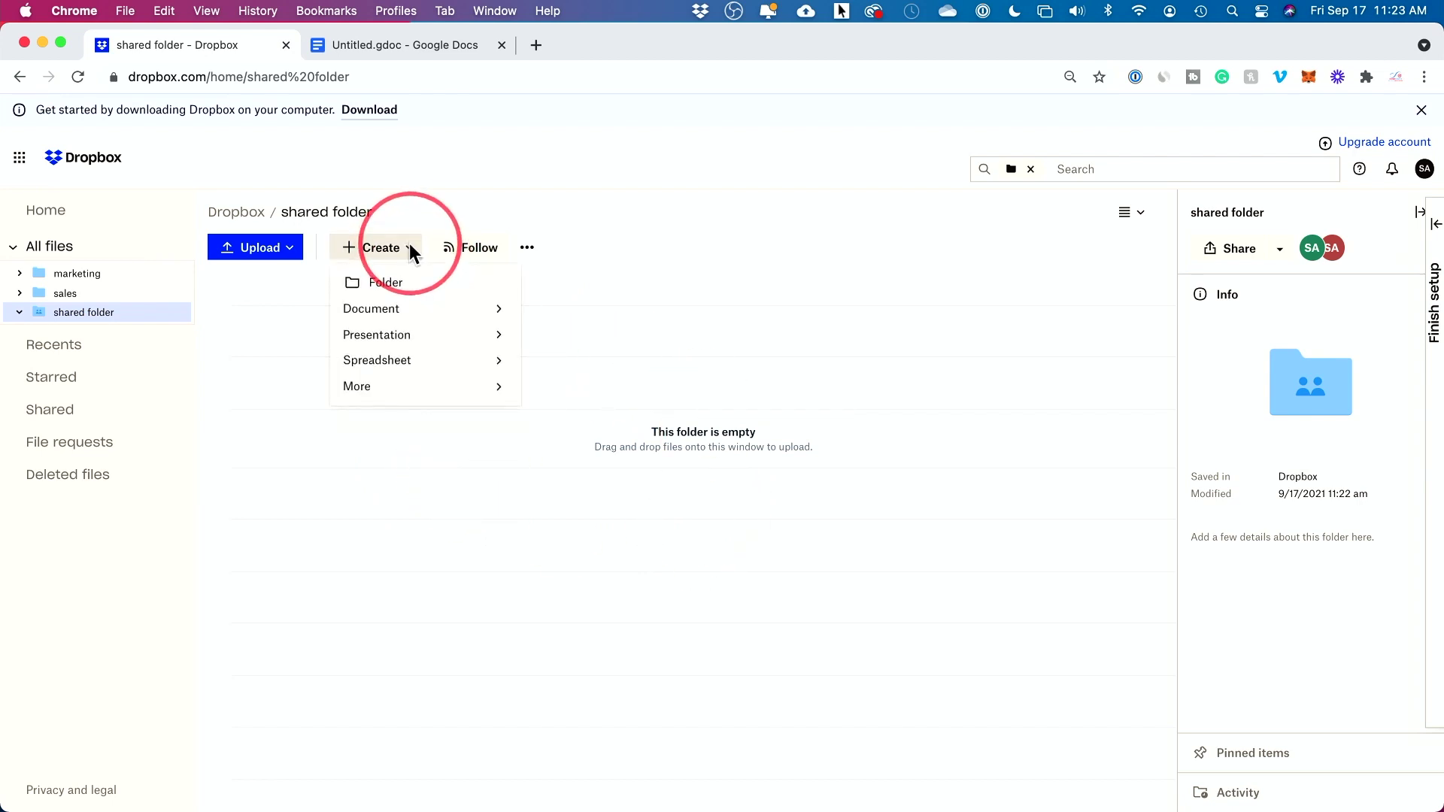
{"action": "mouse_move", "coordinate": [401, 309]}
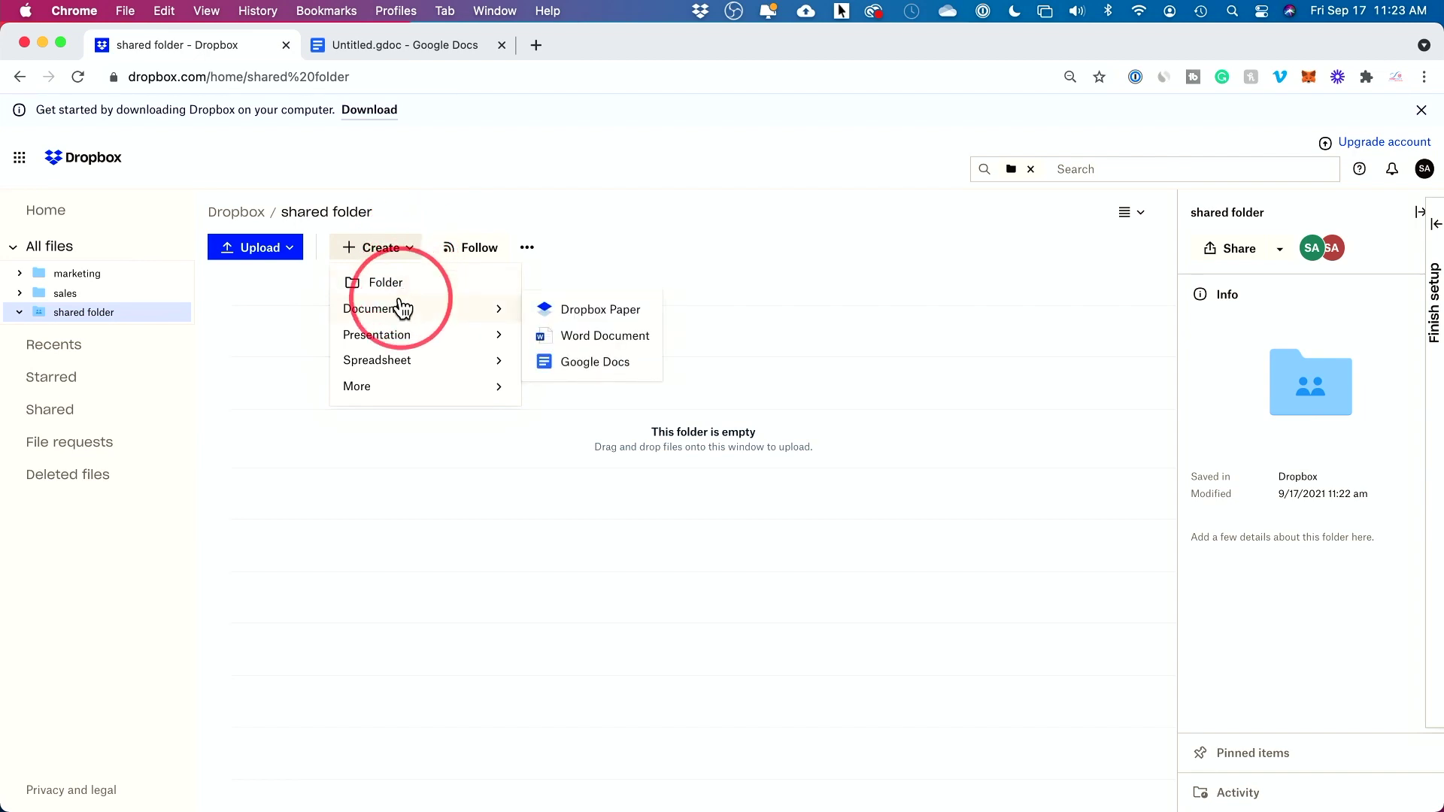
{"action": "left_click", "coordinate": [404, 251]}
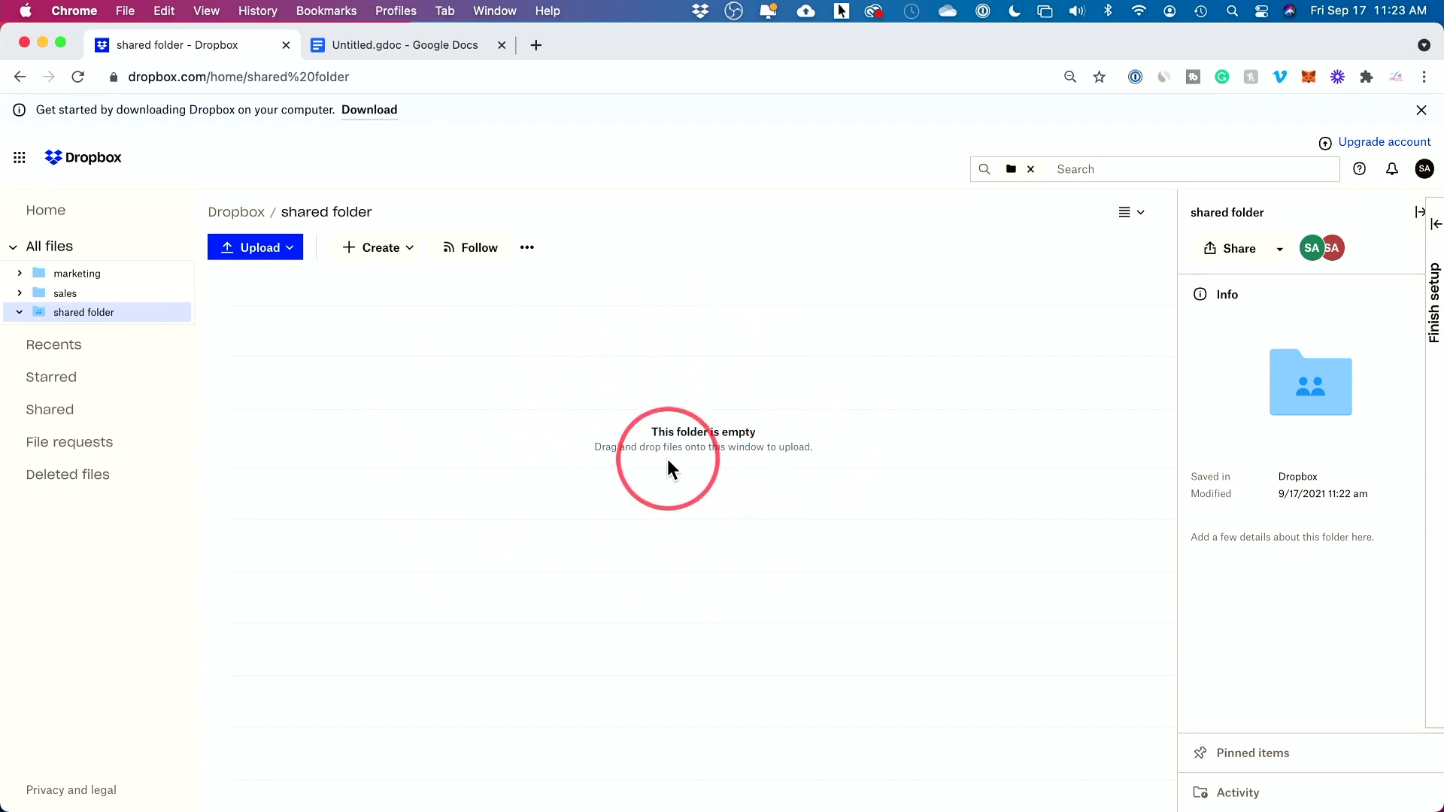
{"action": "left_click", "coordinate": [229, 211]}
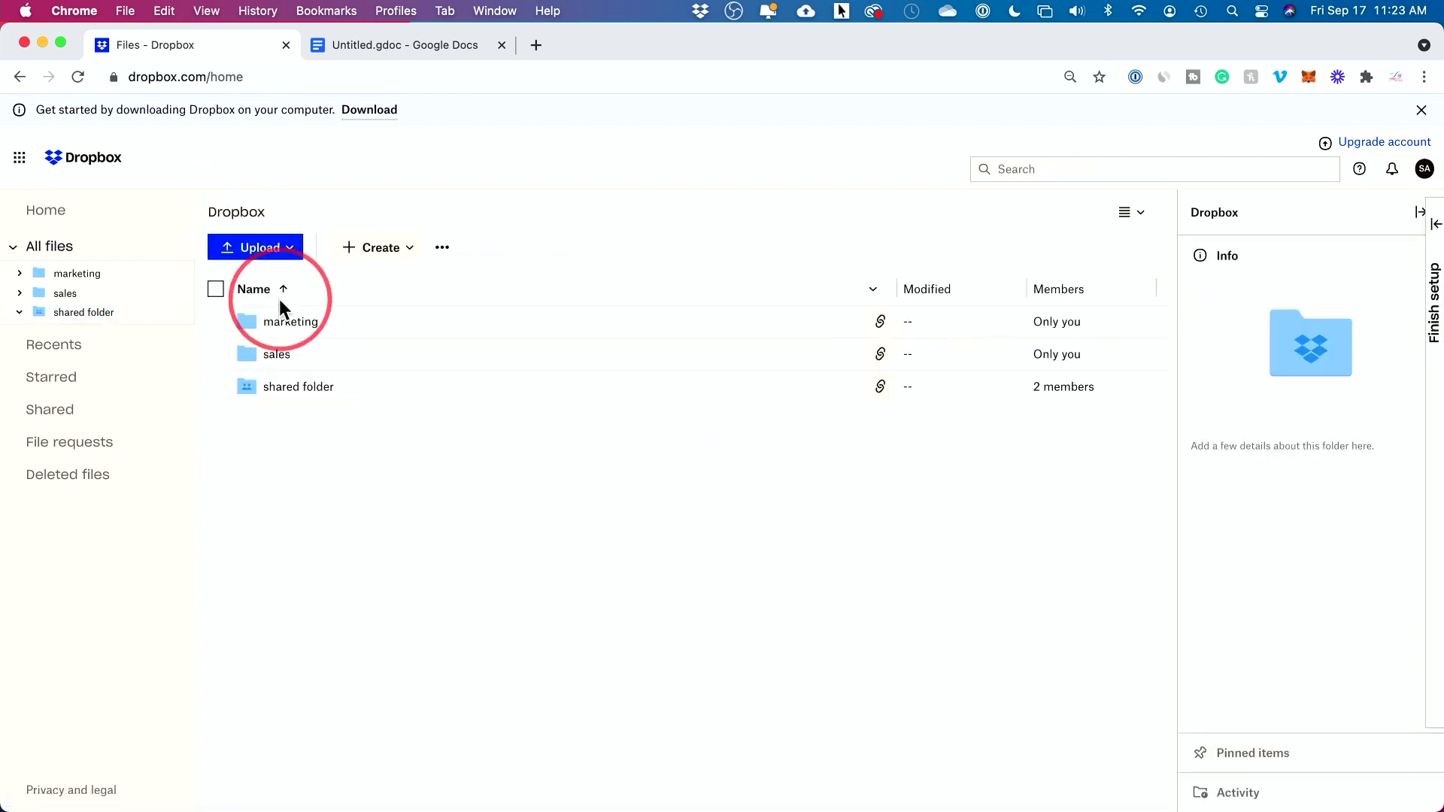
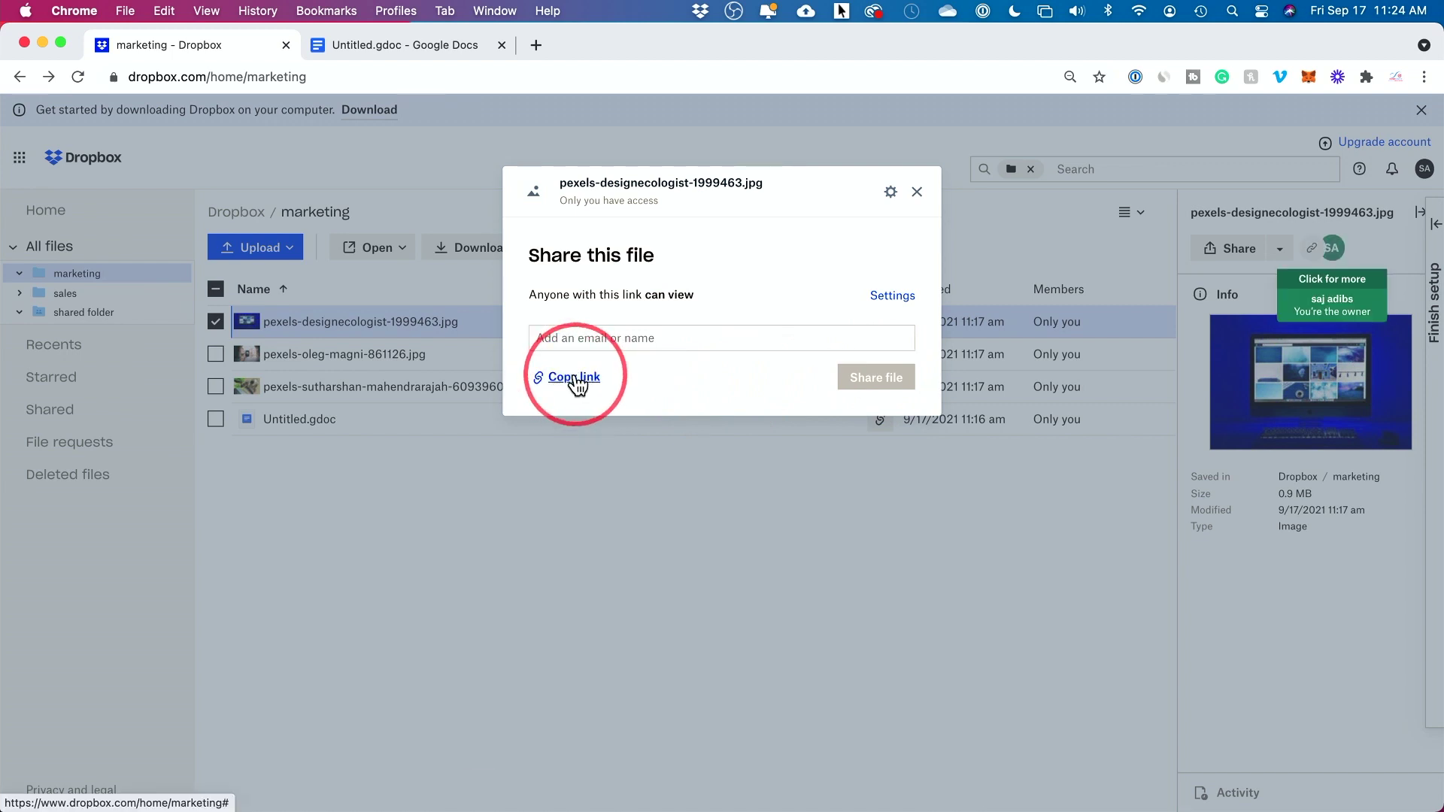
Copy a view-only sharing link for pexels-designecologist-1999463.jpg in the marketing folder
{"action": "left_click", "coordinate": [573, 337]}
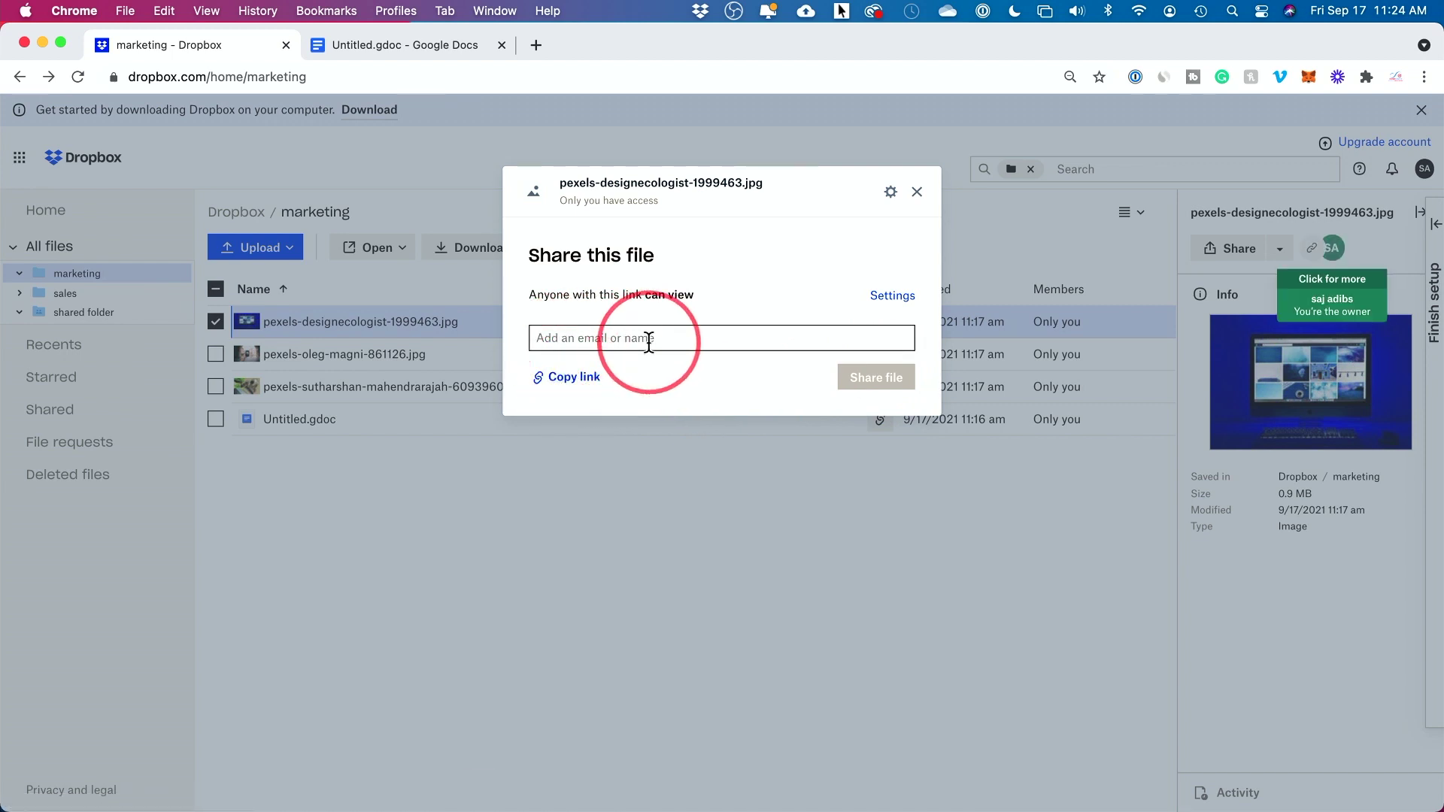
{"action": "left_click", "coordinate": [570, 379]}
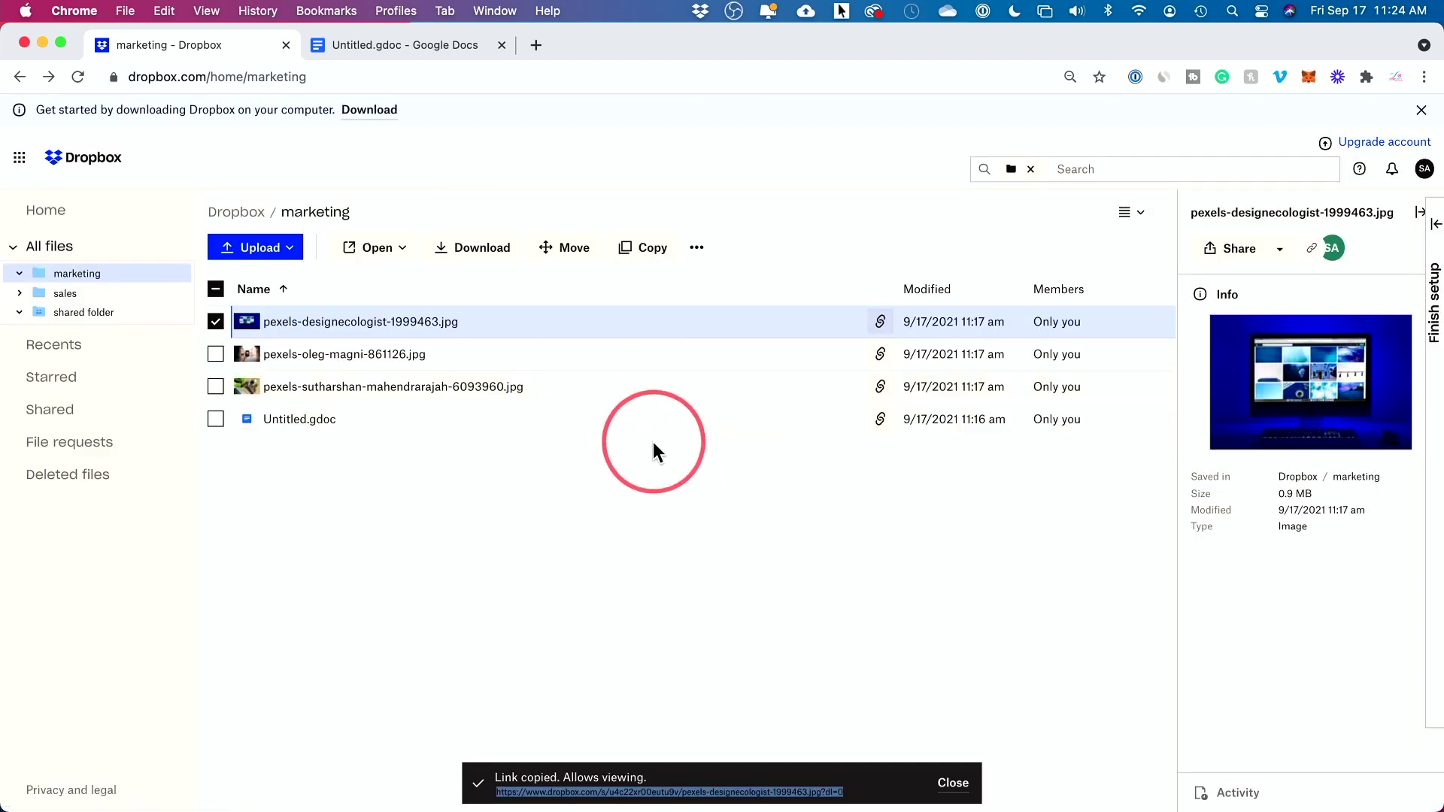
Examine who can access the viewing link of pexels-designecologist-1999463.jpg and its other link settings, leaving the sharing dialogs without changes
{"action": "left_click", "coordinate": [1106, 322]}
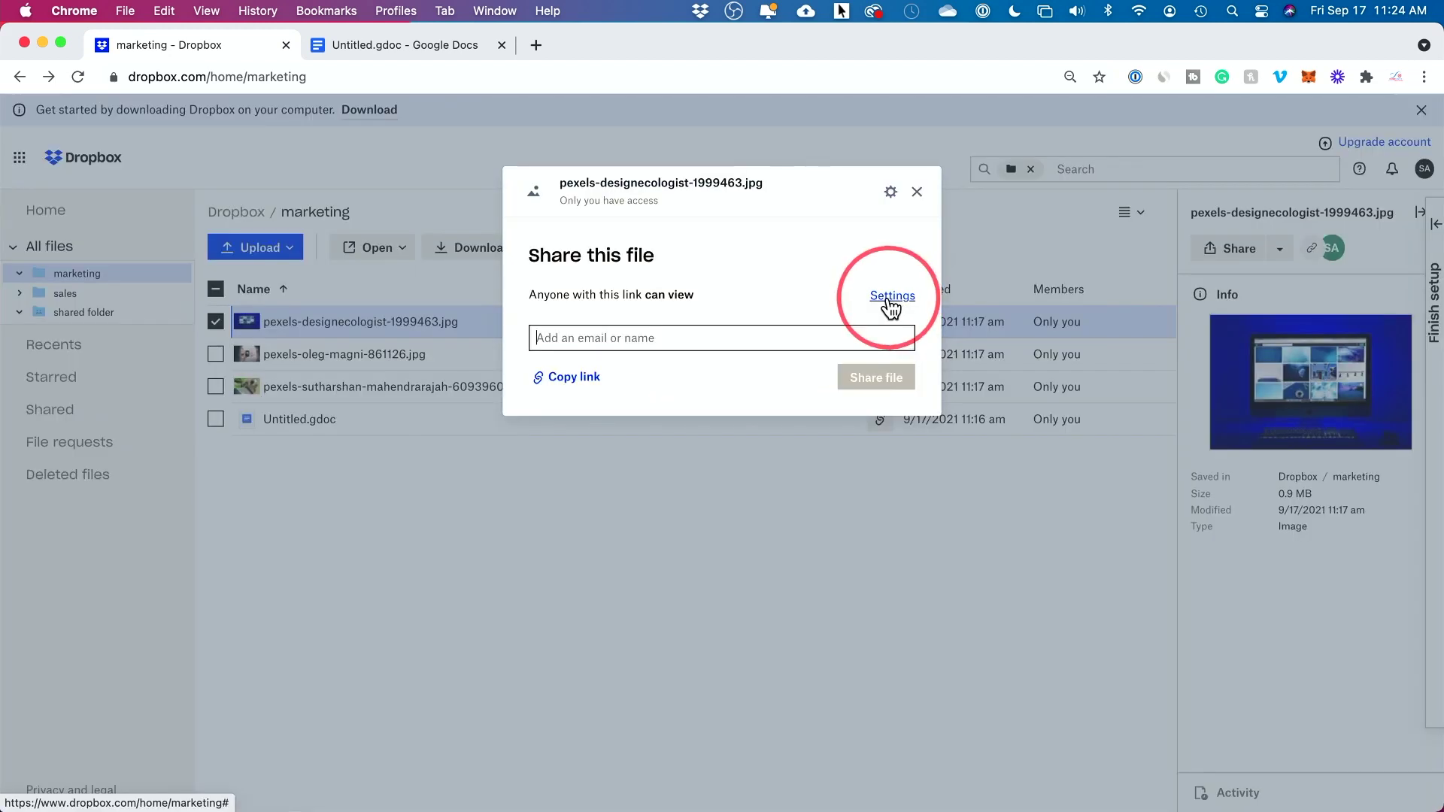
{"action": "left_click", "coordinate": [889, 301]}
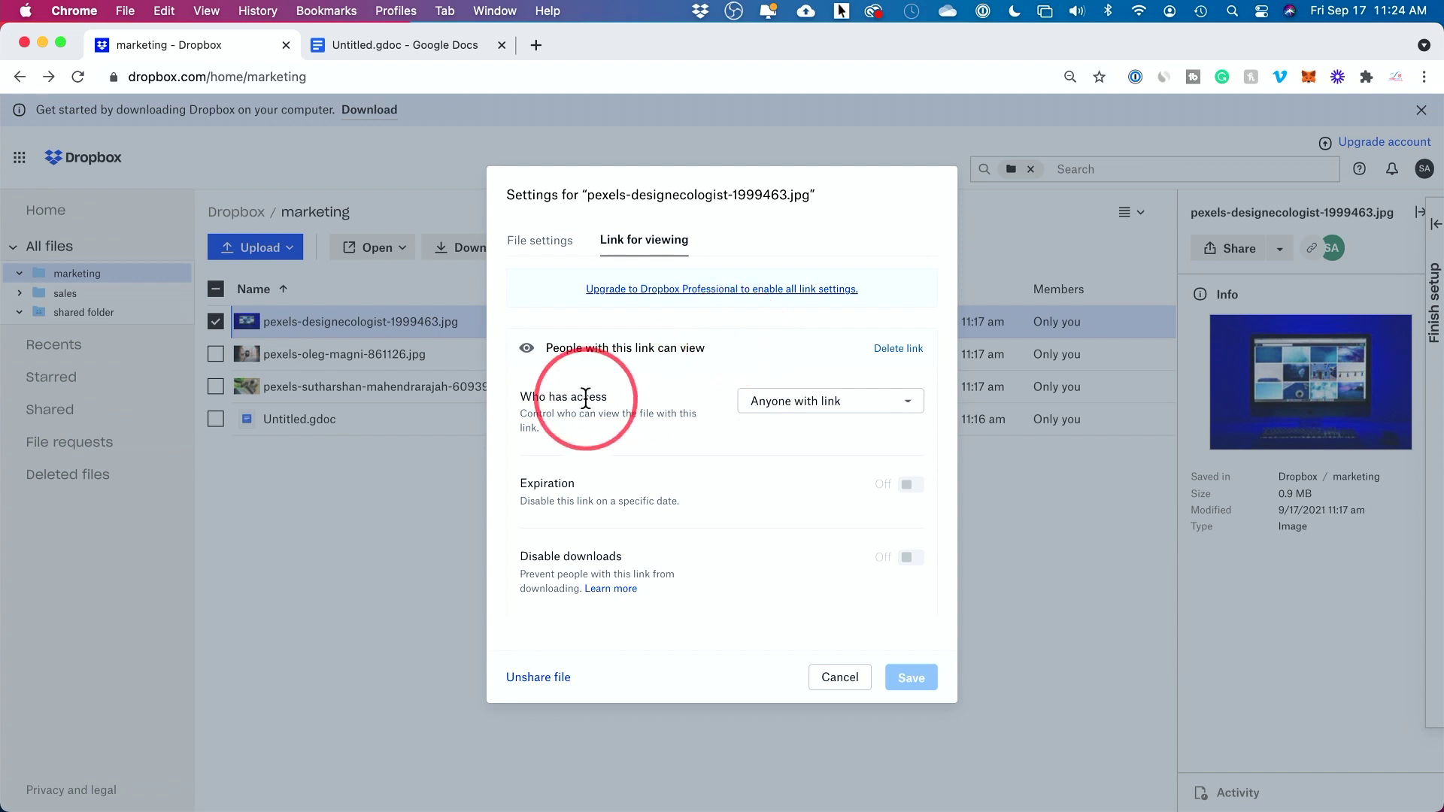
{"action": "left_click", "coordinate": [818, 413]}
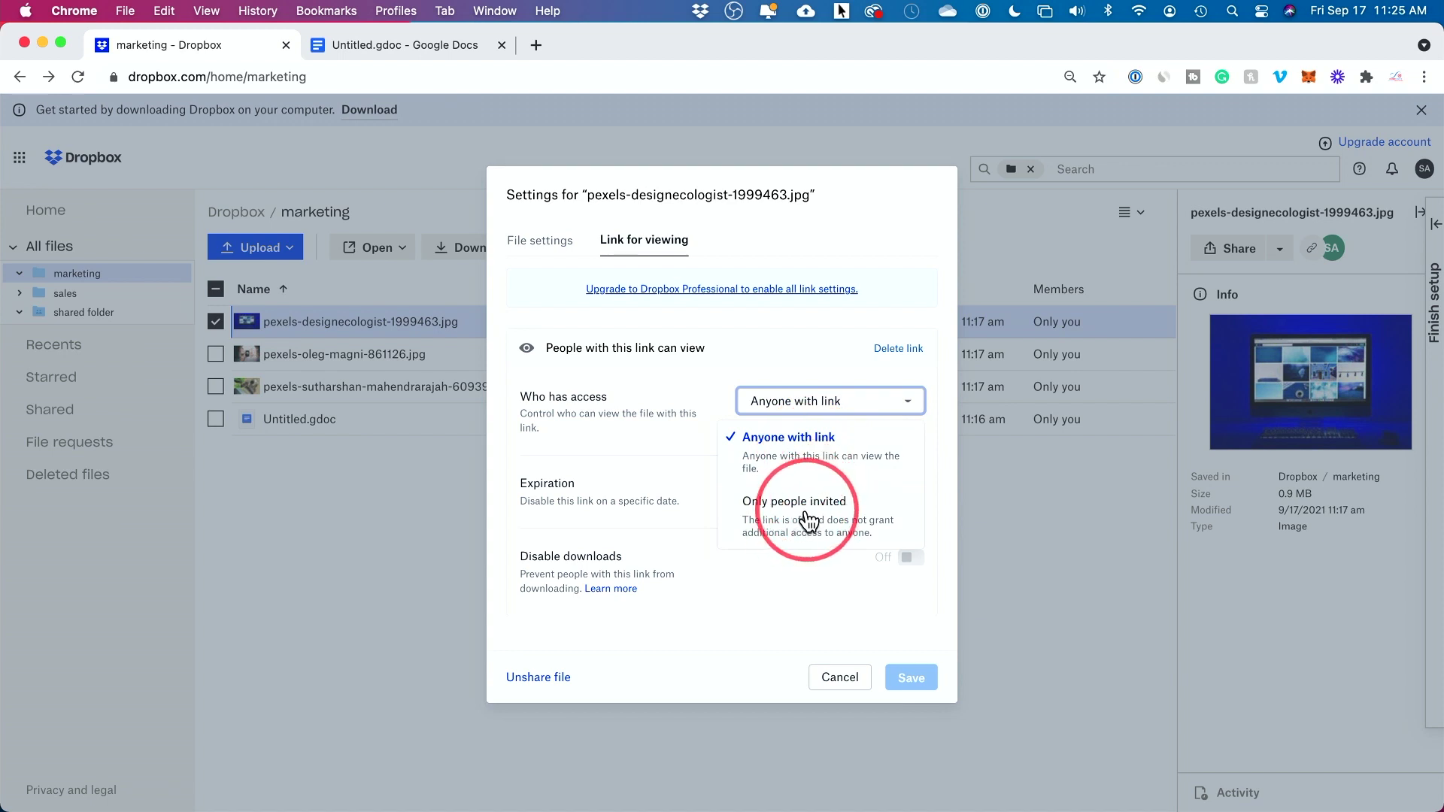
{"action": "left_click", "coordinate": [630, 430]}
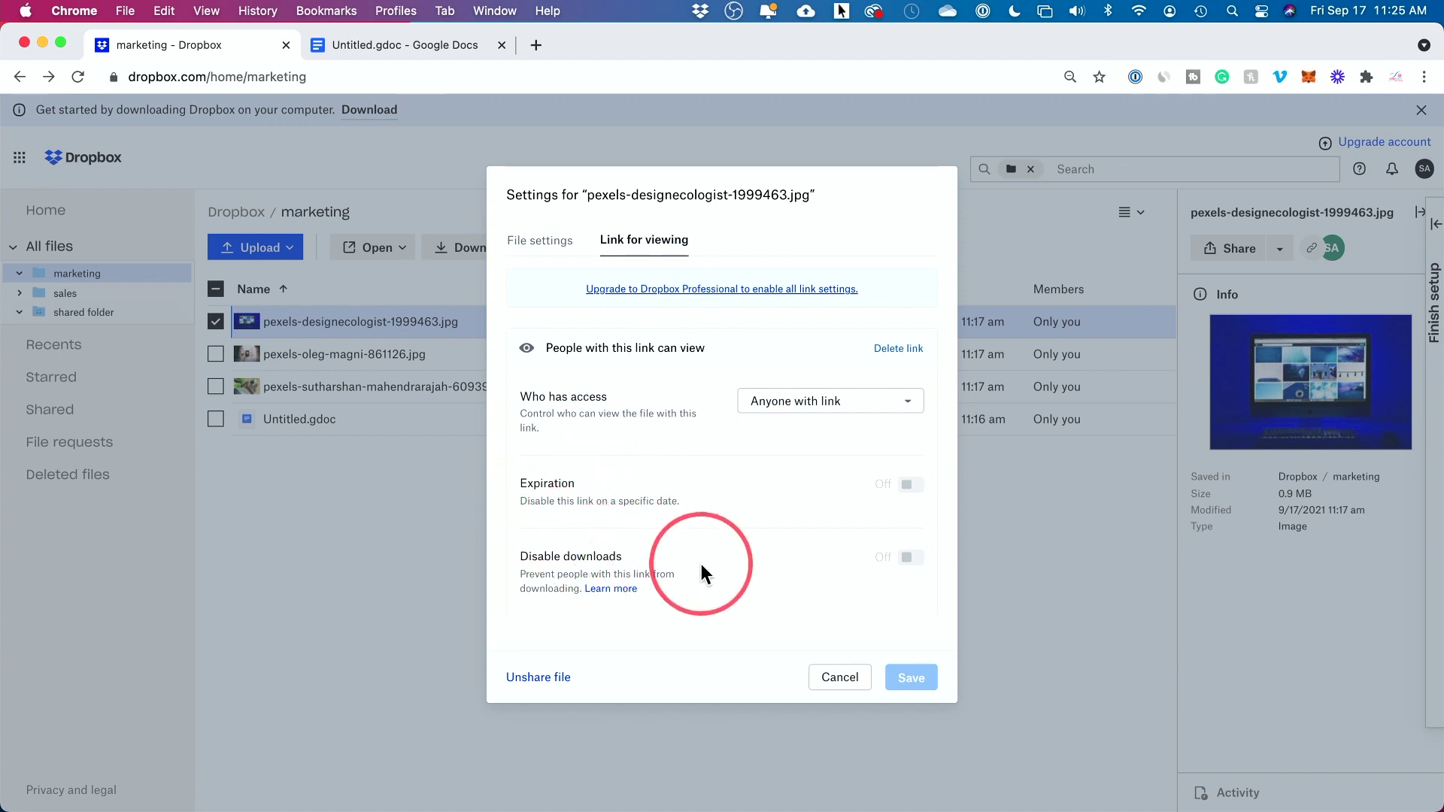
{"action": "left_click", "coordinate": [842, 681]}
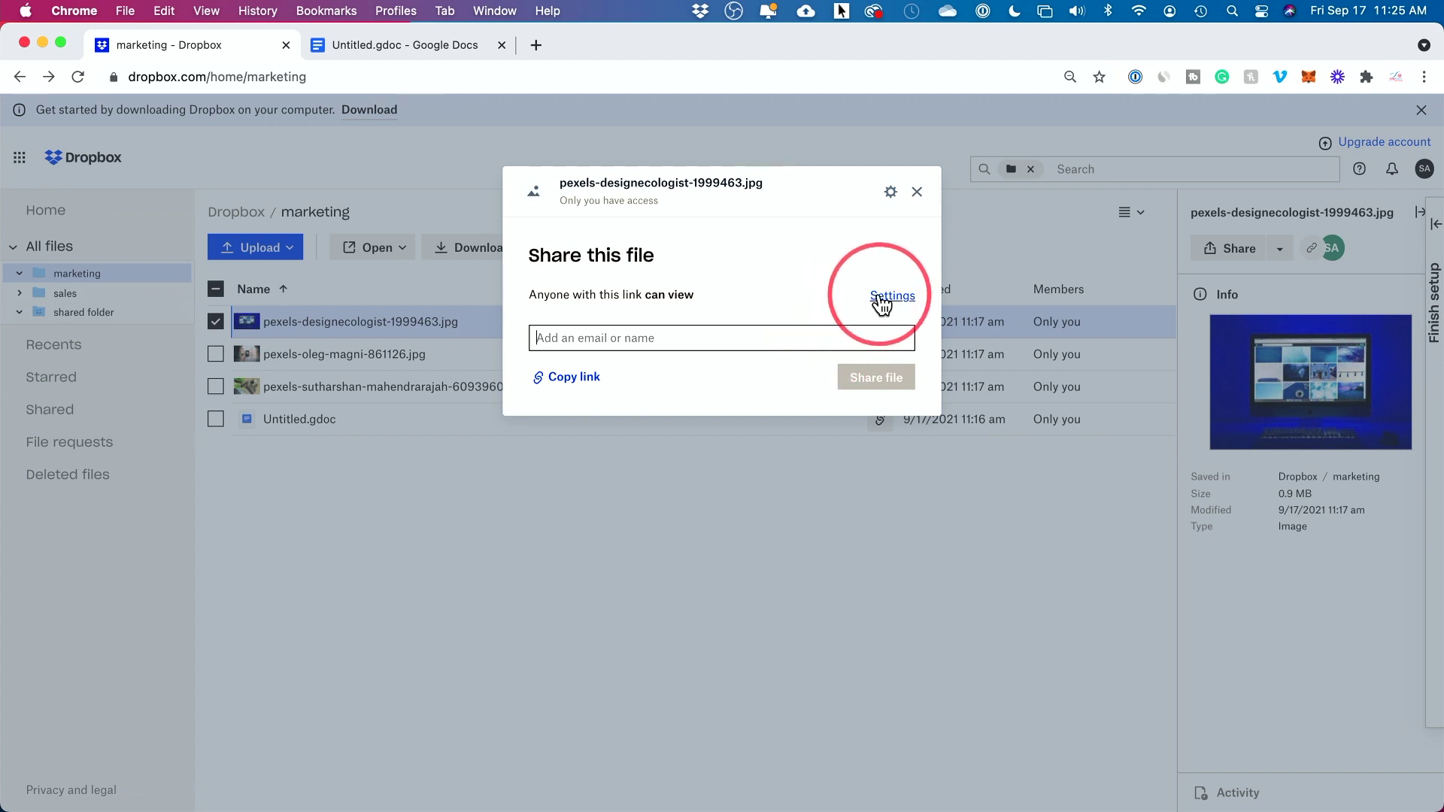
{"action": "left_click", "coordinate": [919, 197]}
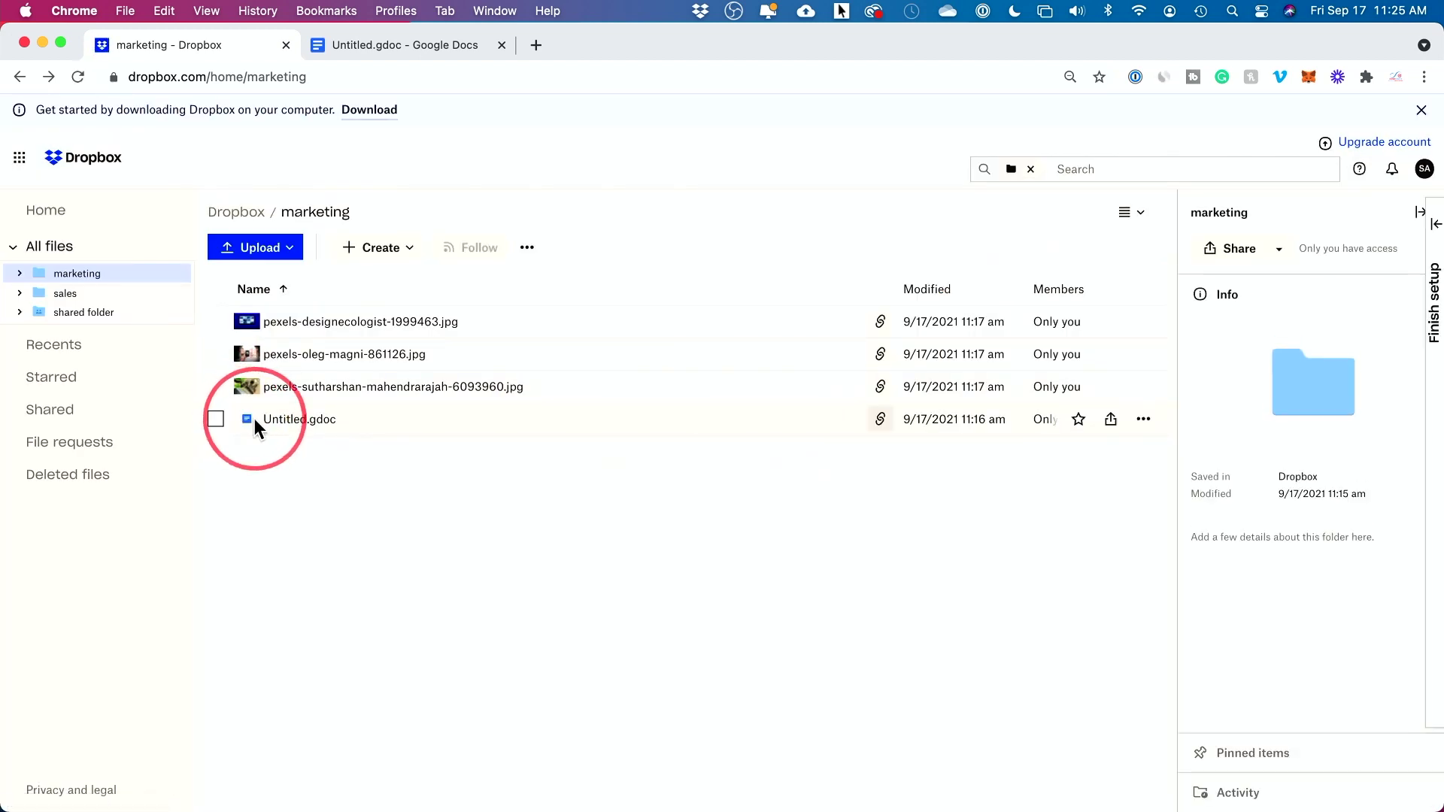
Create a new file request titled "quarterly report", keeping its suggested folder under File requests for the uploads
{"action": "left_click", "coordinate": [72, 447]}
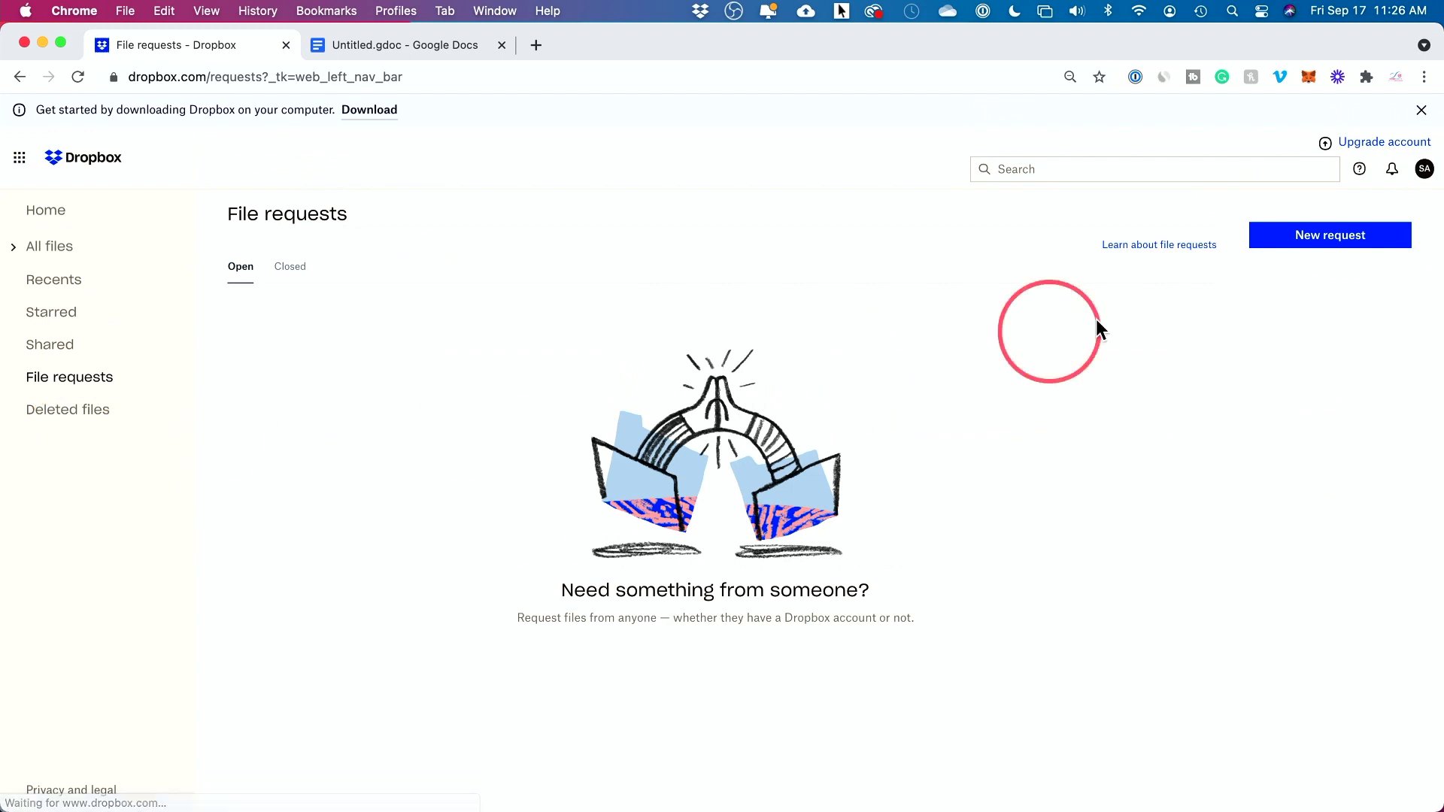
{"action": "left_click", "coordinate": [1329, 239]}
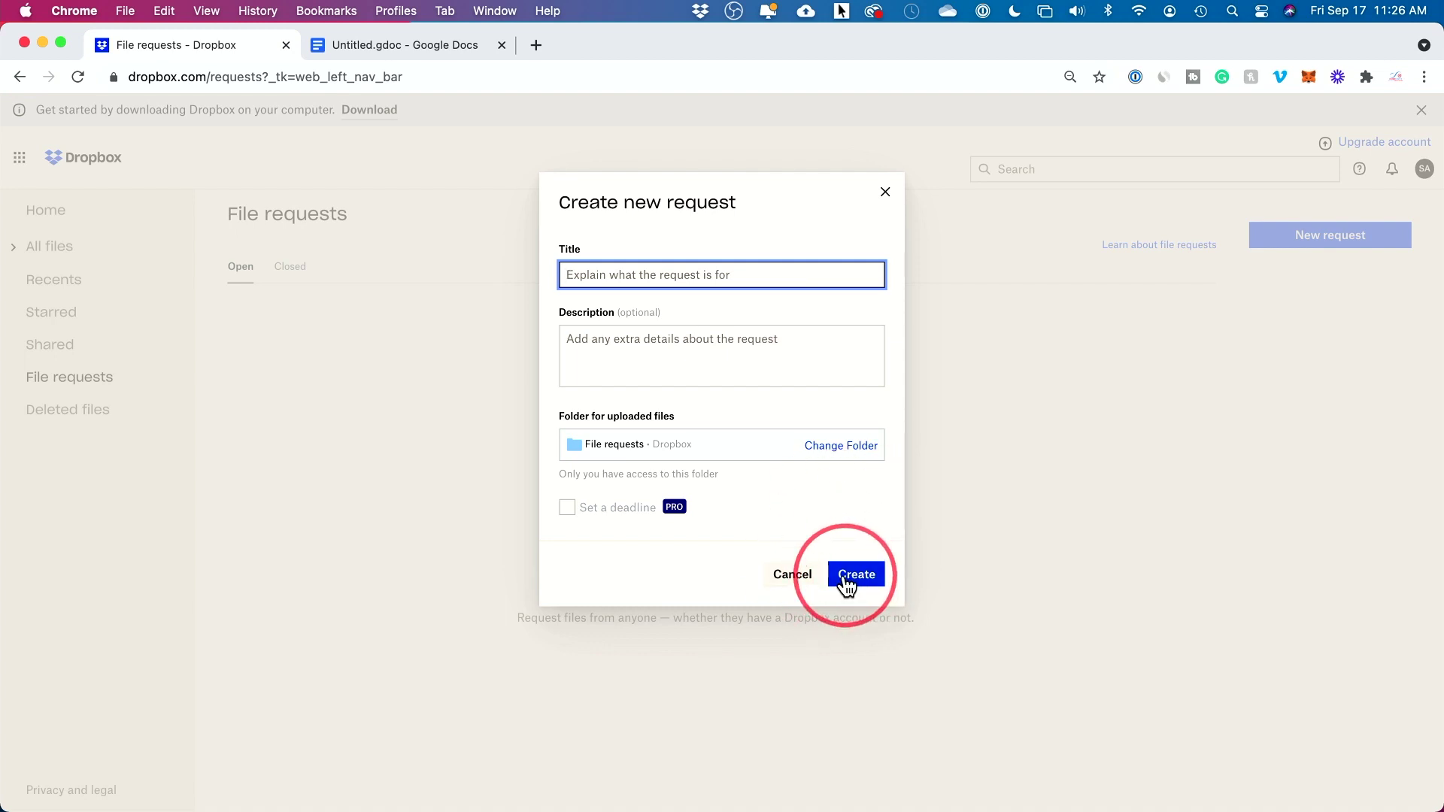
{"action": "type", "text": "quarterly report"}
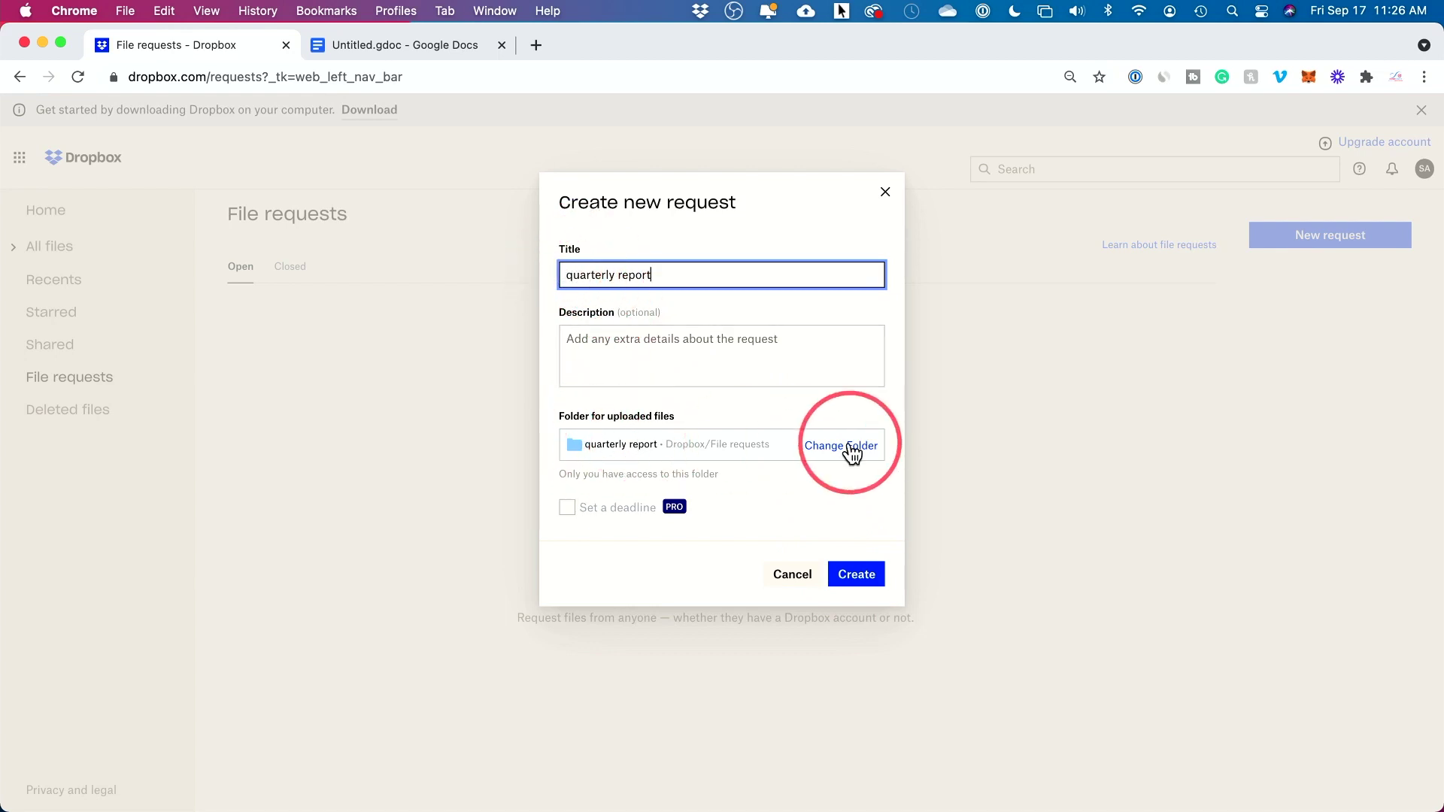
{"action": "left_click", "coordinate": [843, 573]}
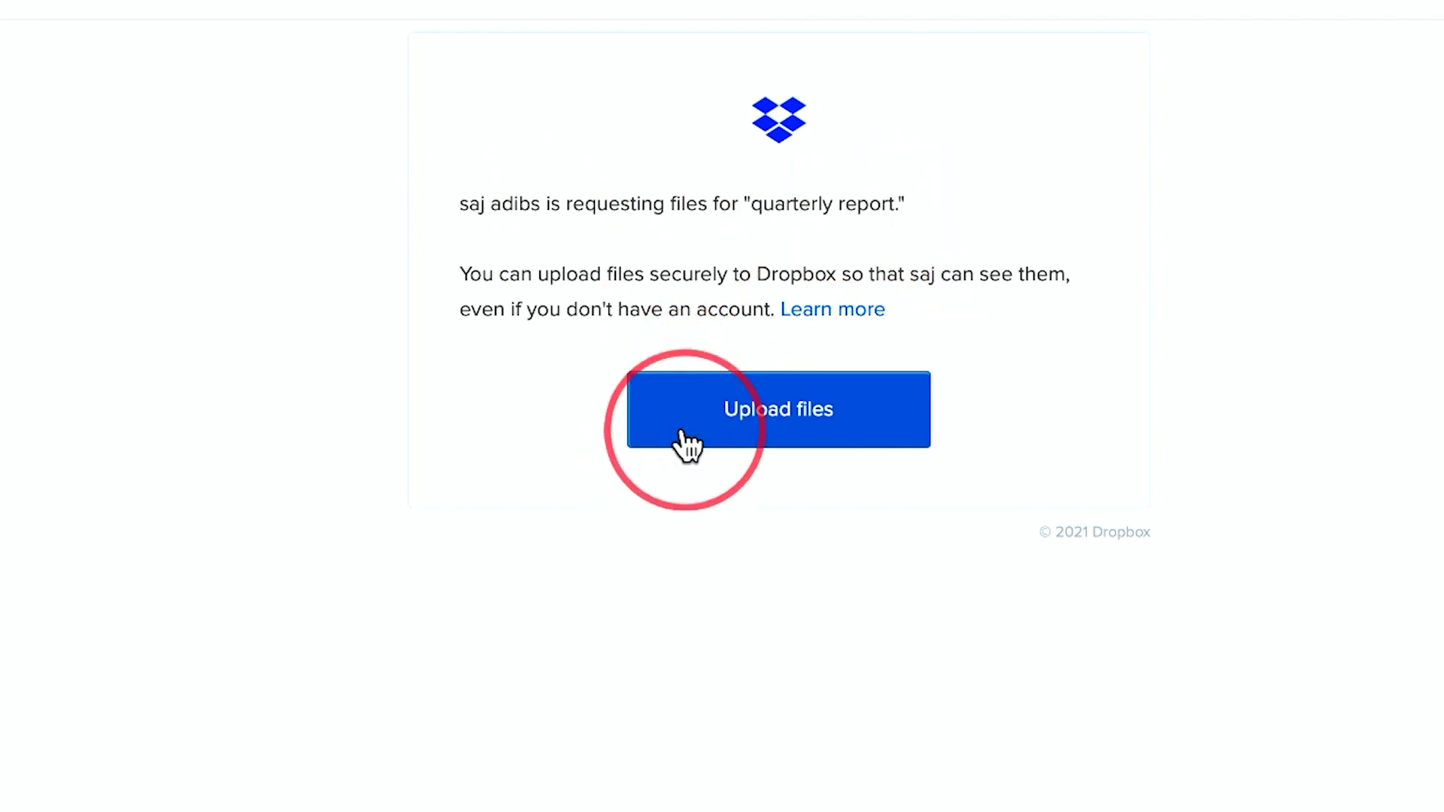
Open the upload page from the "quarterly report" request e-mail and submit pexels-pixabay-531844.jpg from the computer
{"action": "left_click", "coordinate": [710, 426]}
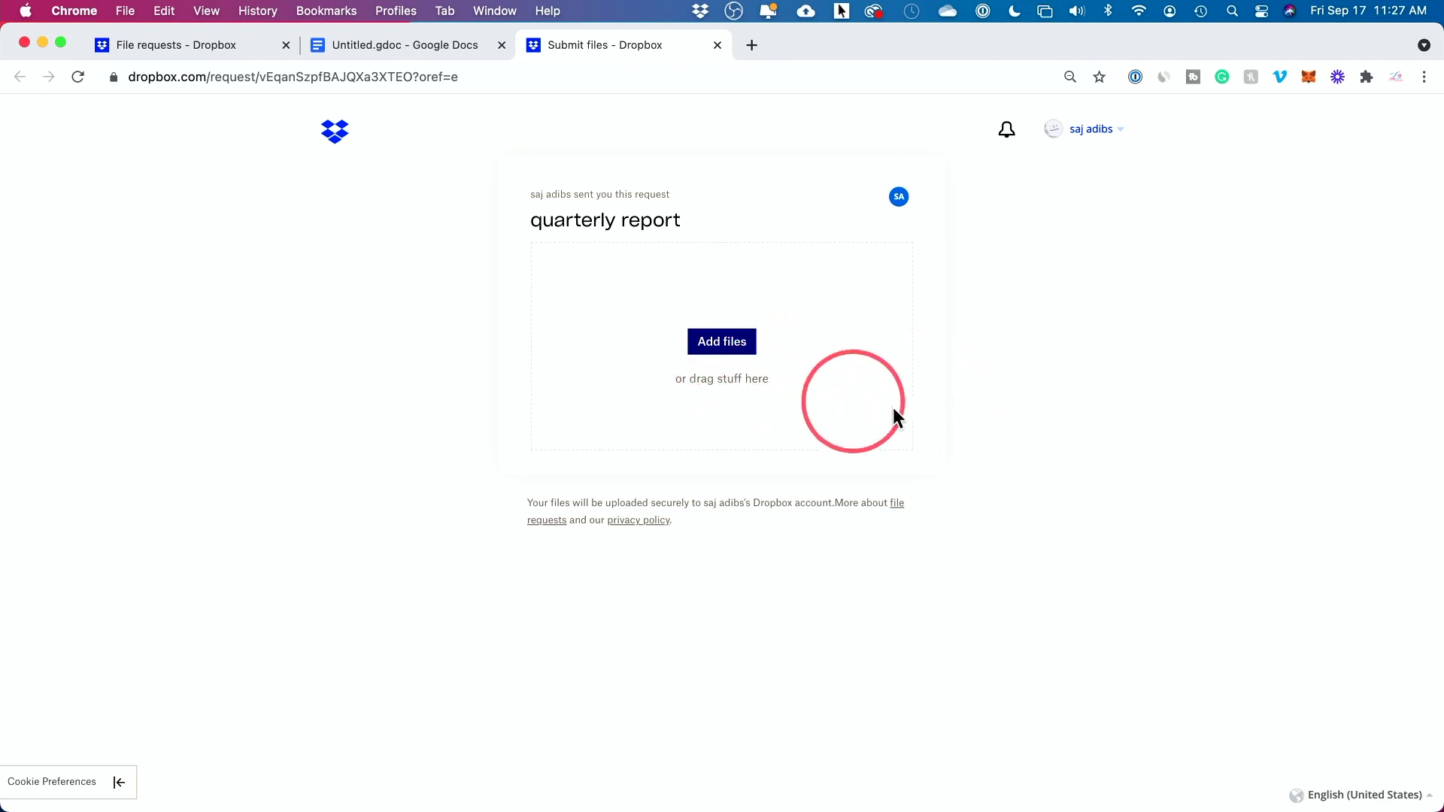
{"action": "left_click", "coordinate": [712, 352]}
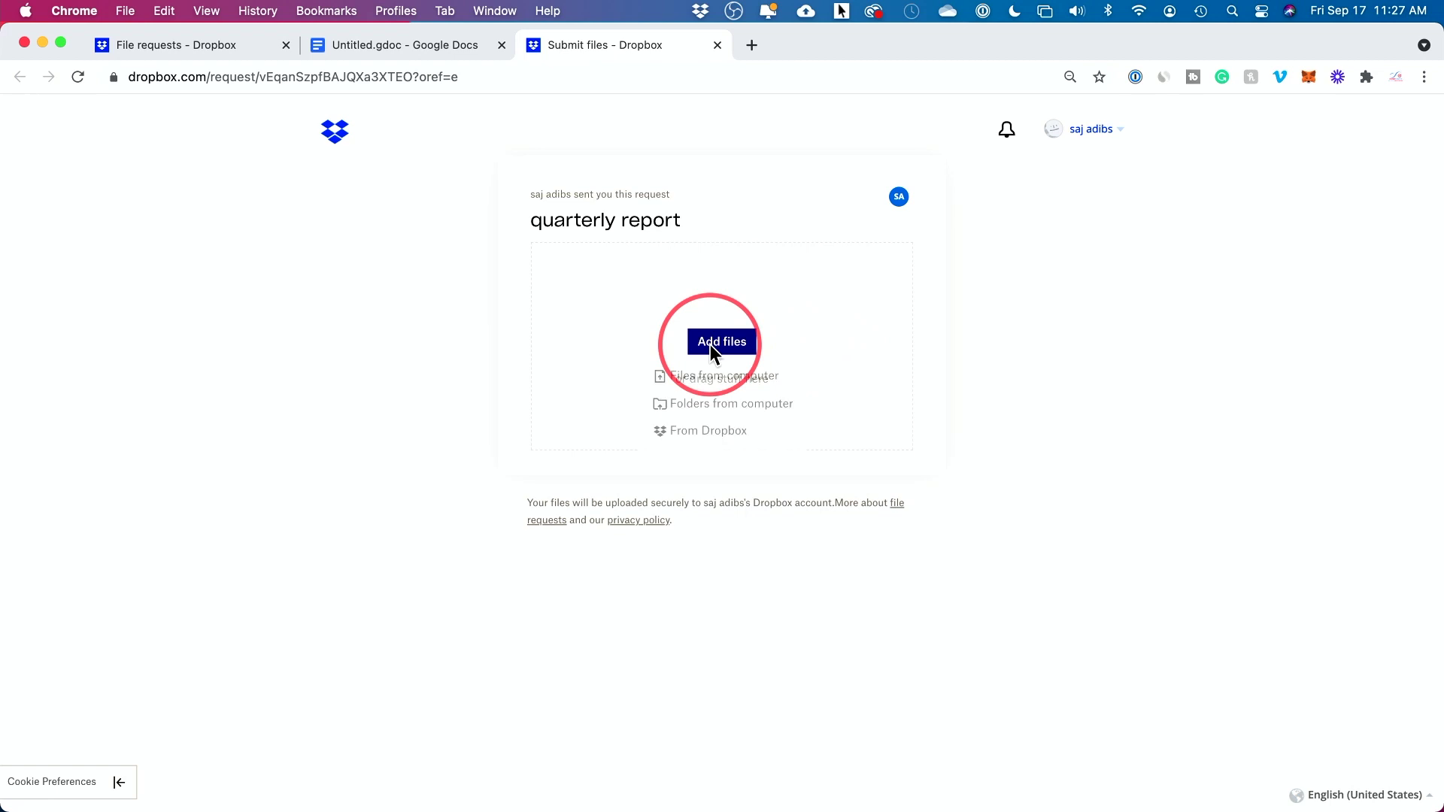
{"action": "left_click", "coordinate": [731, 384]}
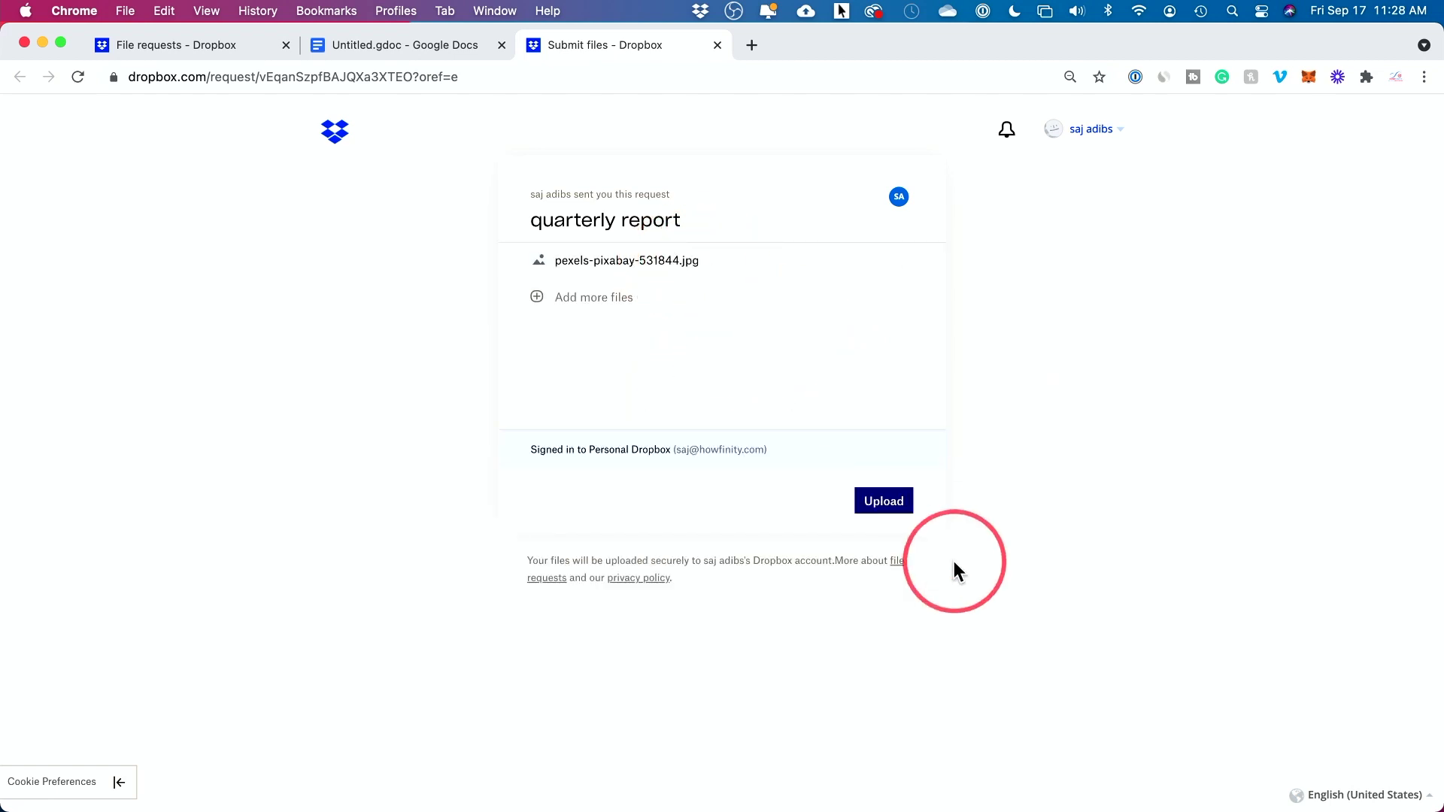
{"action": "left_click", "coordinate": [884, 500]}
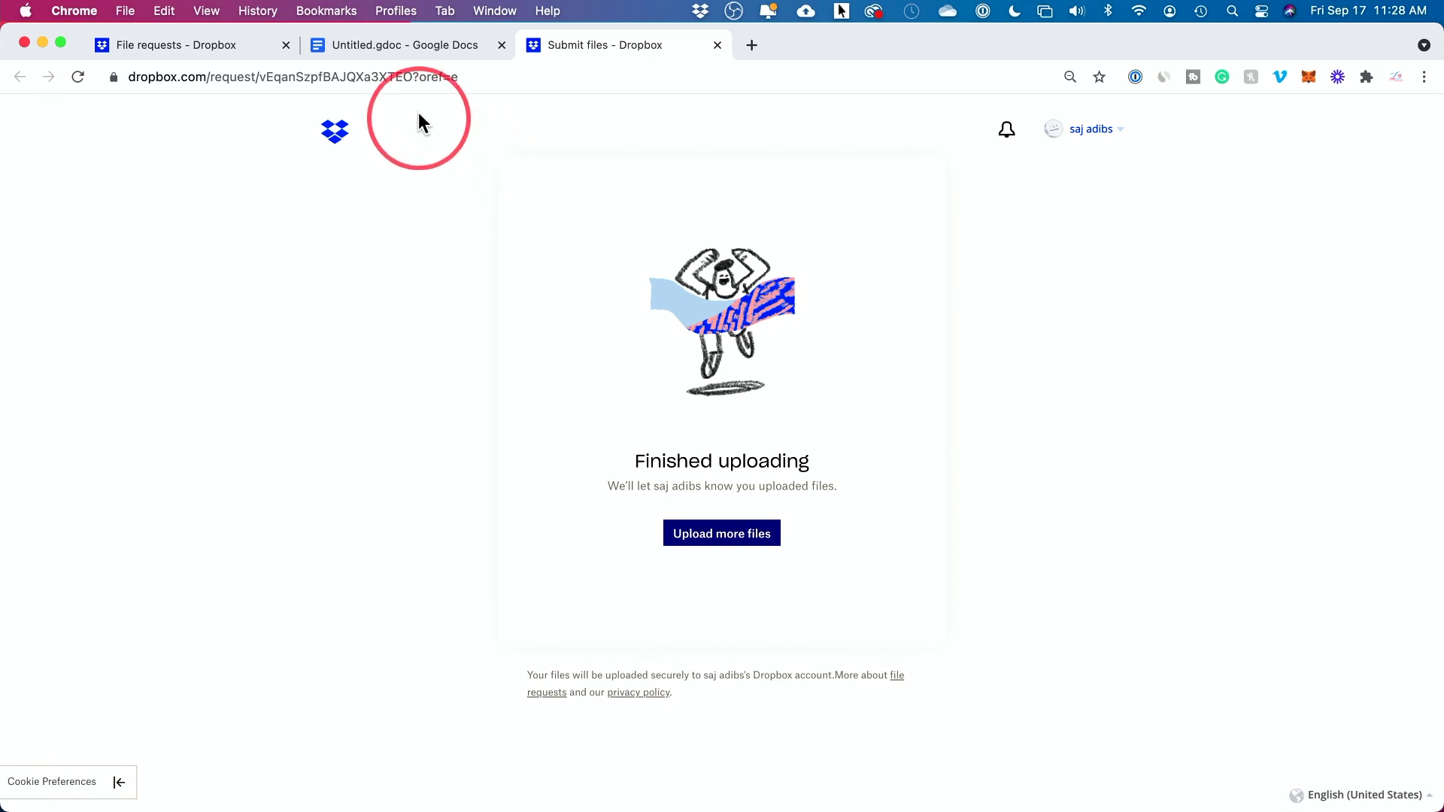
Return to the file requests, open the "quarterly report" folder and examine the options for opening the submitted image
{"action": "left_click", "coordinate": [197, 53]}
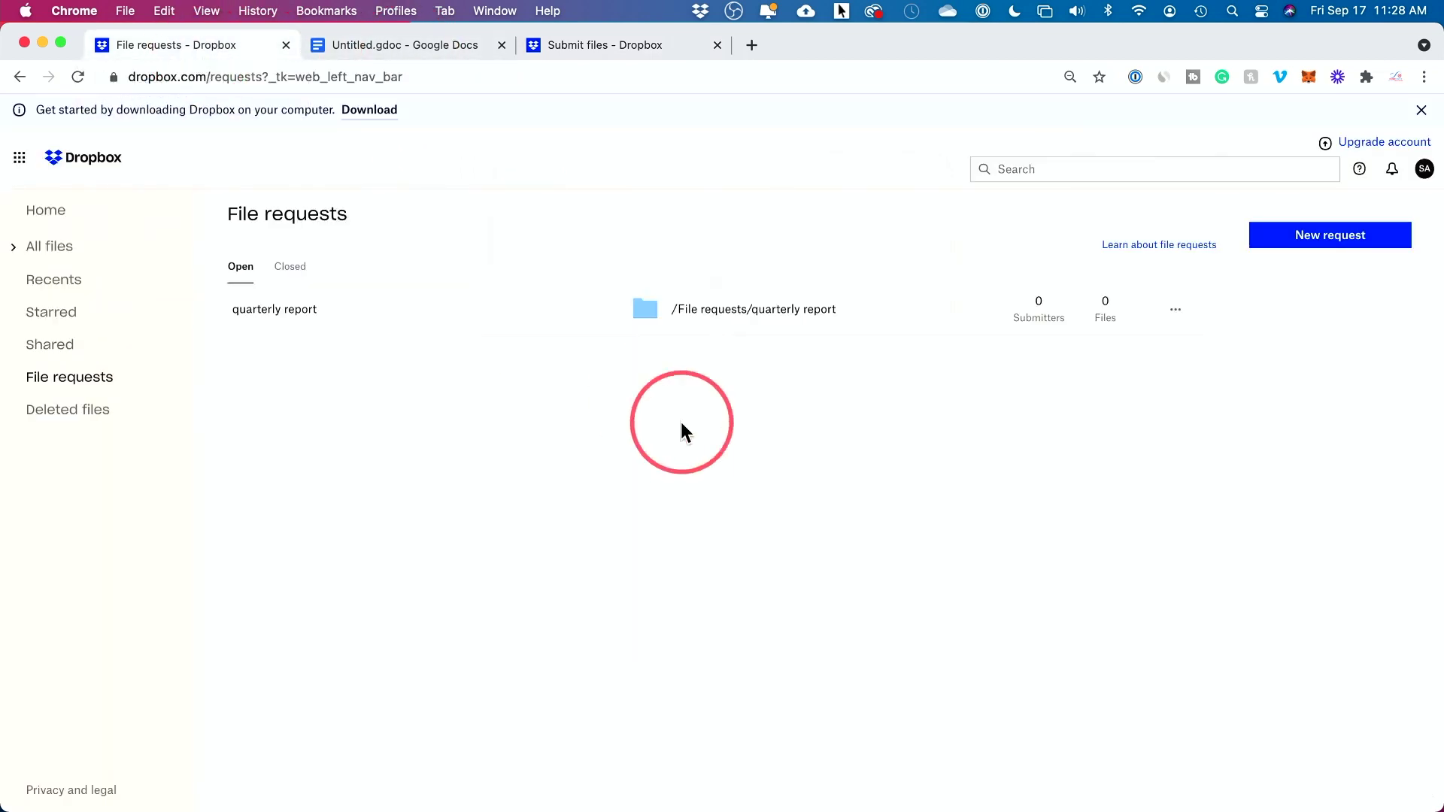
{"action": "left_click", "coordinate": [702, 315]}
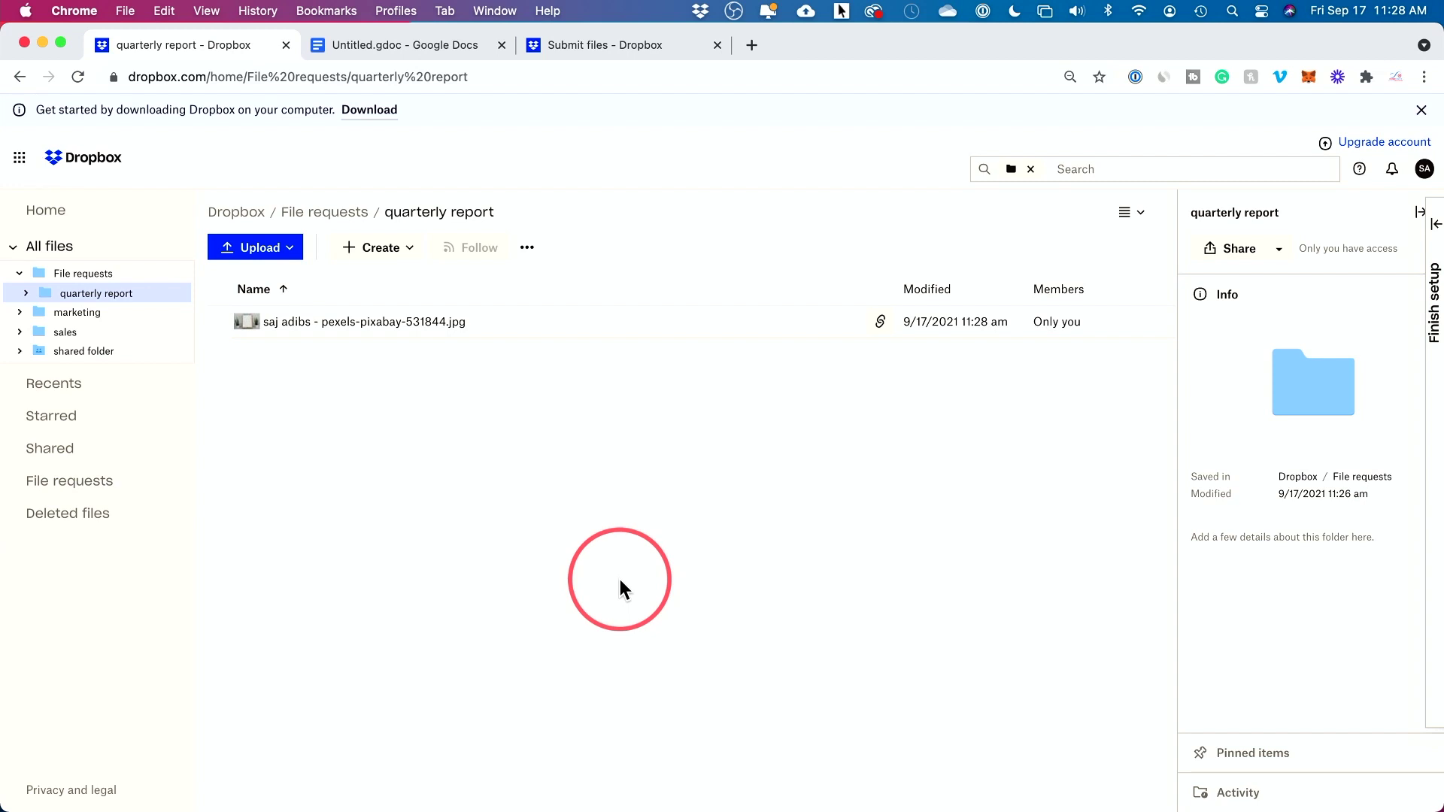
{"action": "left_click", "coordinate": [217, 324]}
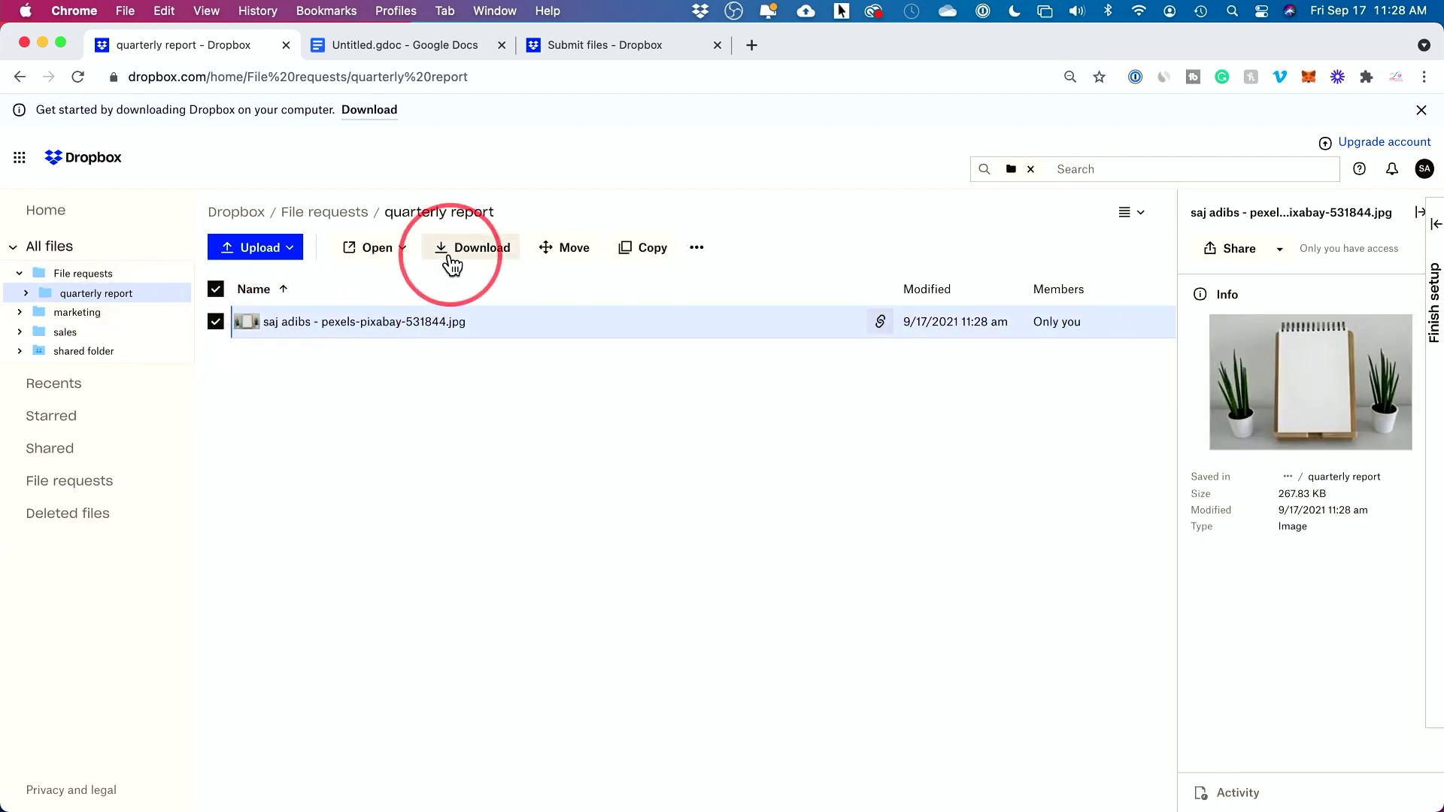
{"action": "left_click", "coordinate": [408, 251]}
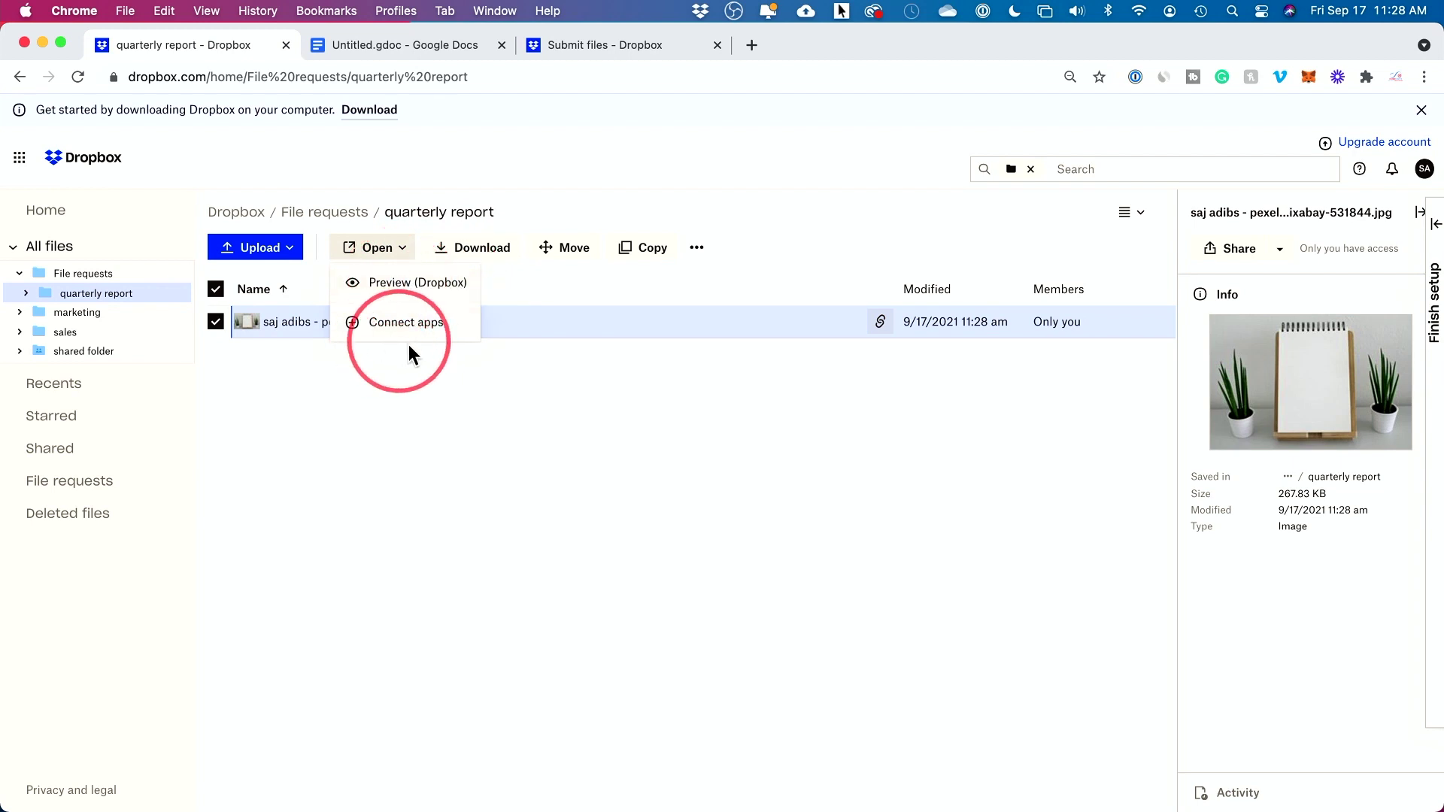
{"action": "left_click", "coordinate": [445, 421]}
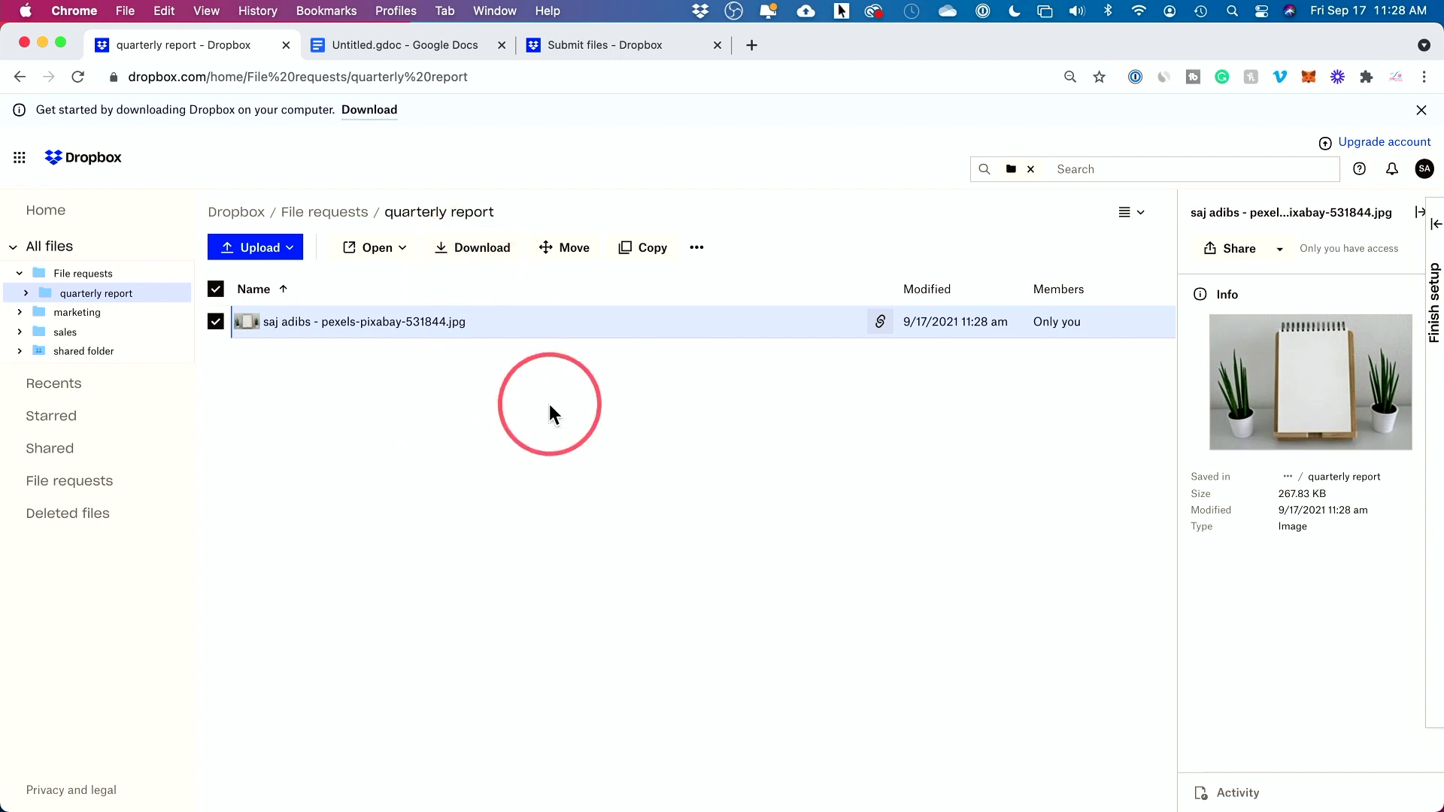
Look at the Home page, and display the top-level folders under All files in Grid view
{"action": "left_click", "coordinate": [43, 210]}
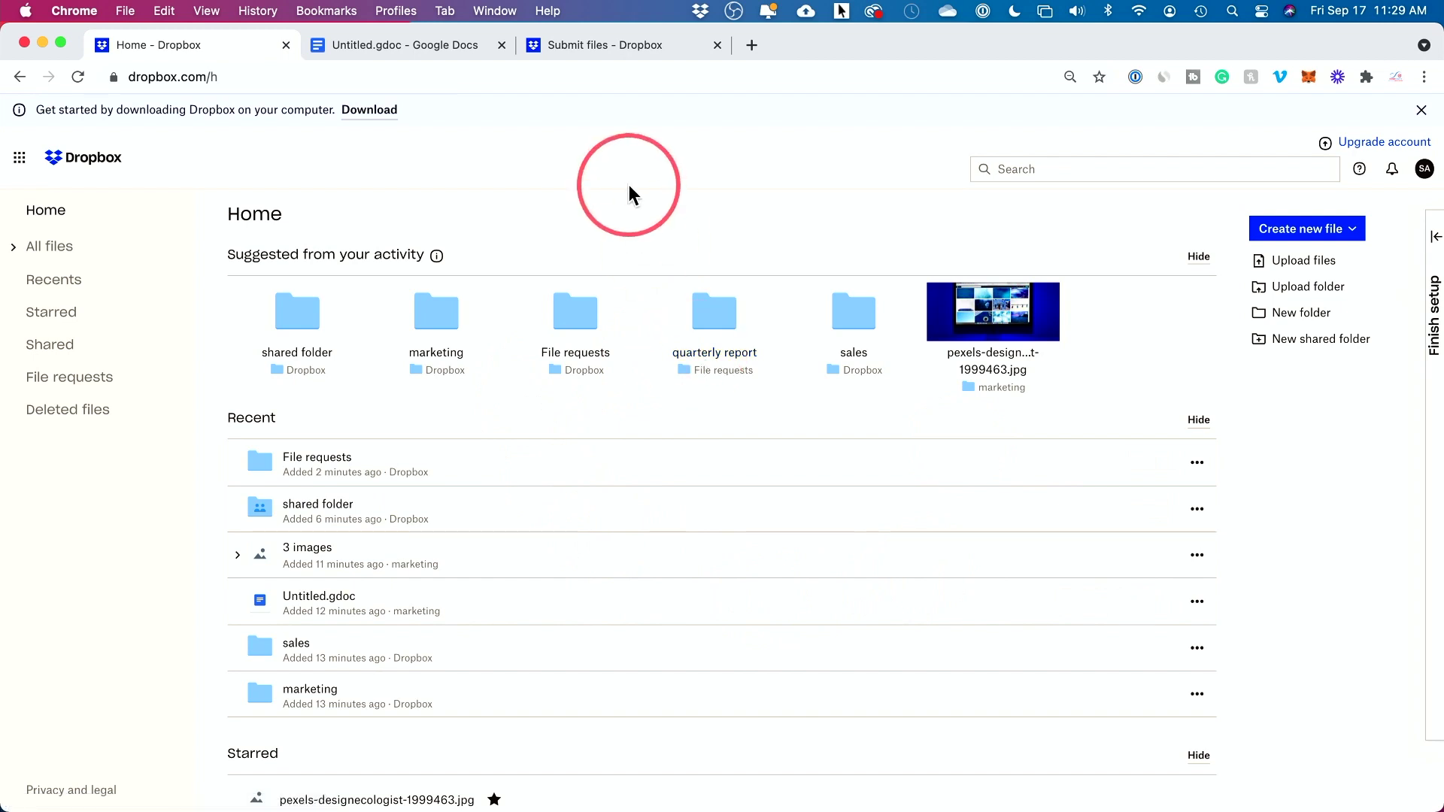
{"action": "left_click", "coordinate": [46, 247]}
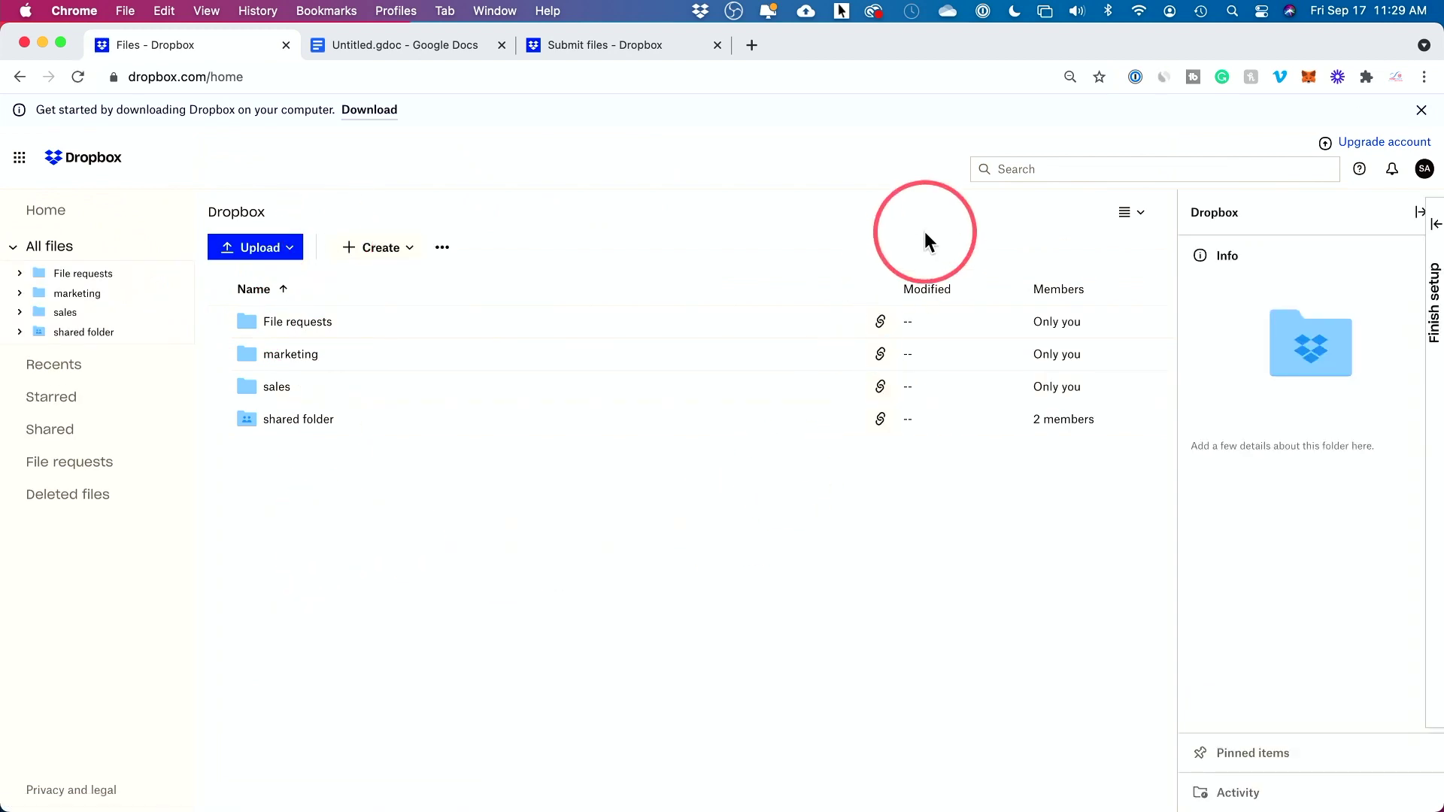
{"action": "left_click", "coordinate": [1134, 213]}
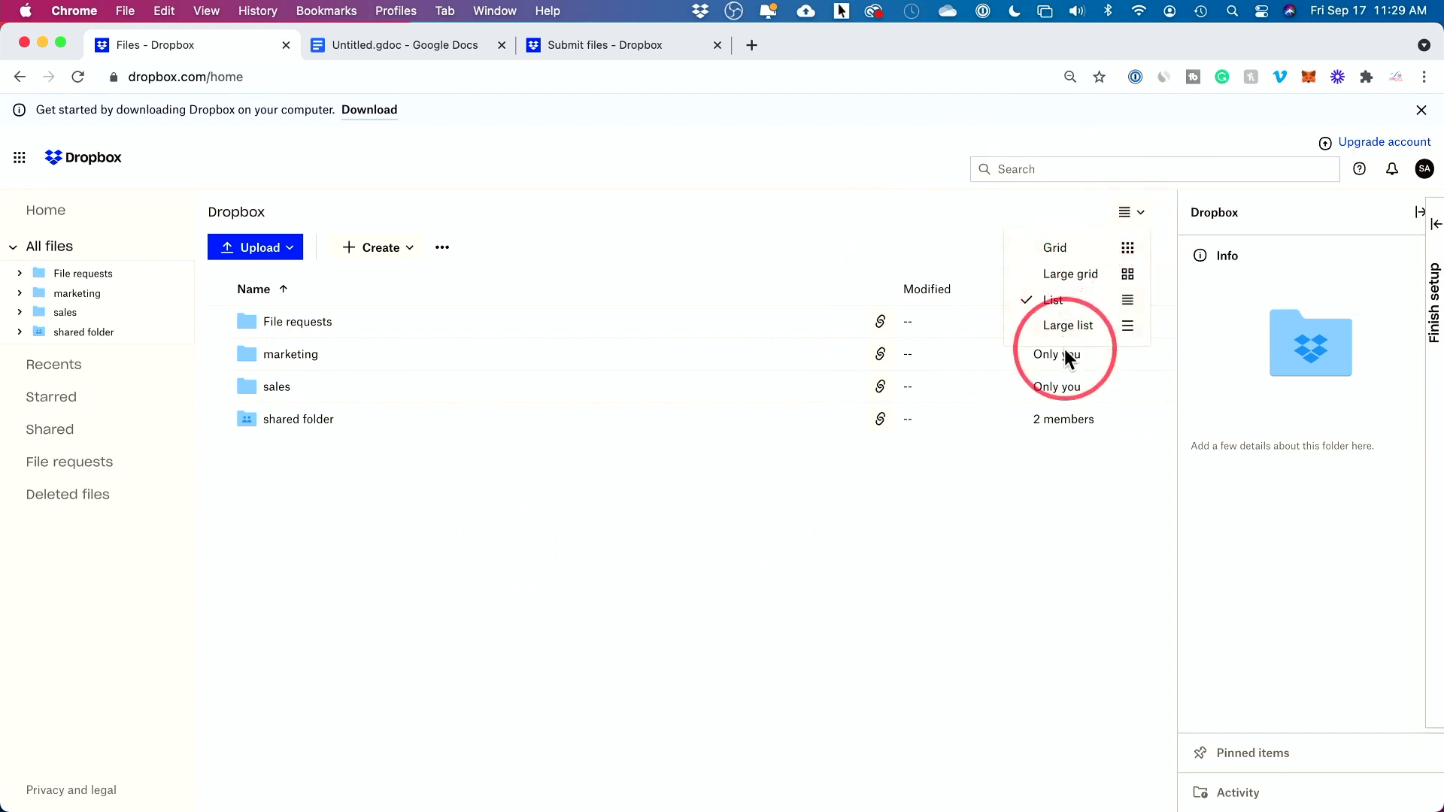
{"action": "left_click", "coordinate": [1056, 249]}
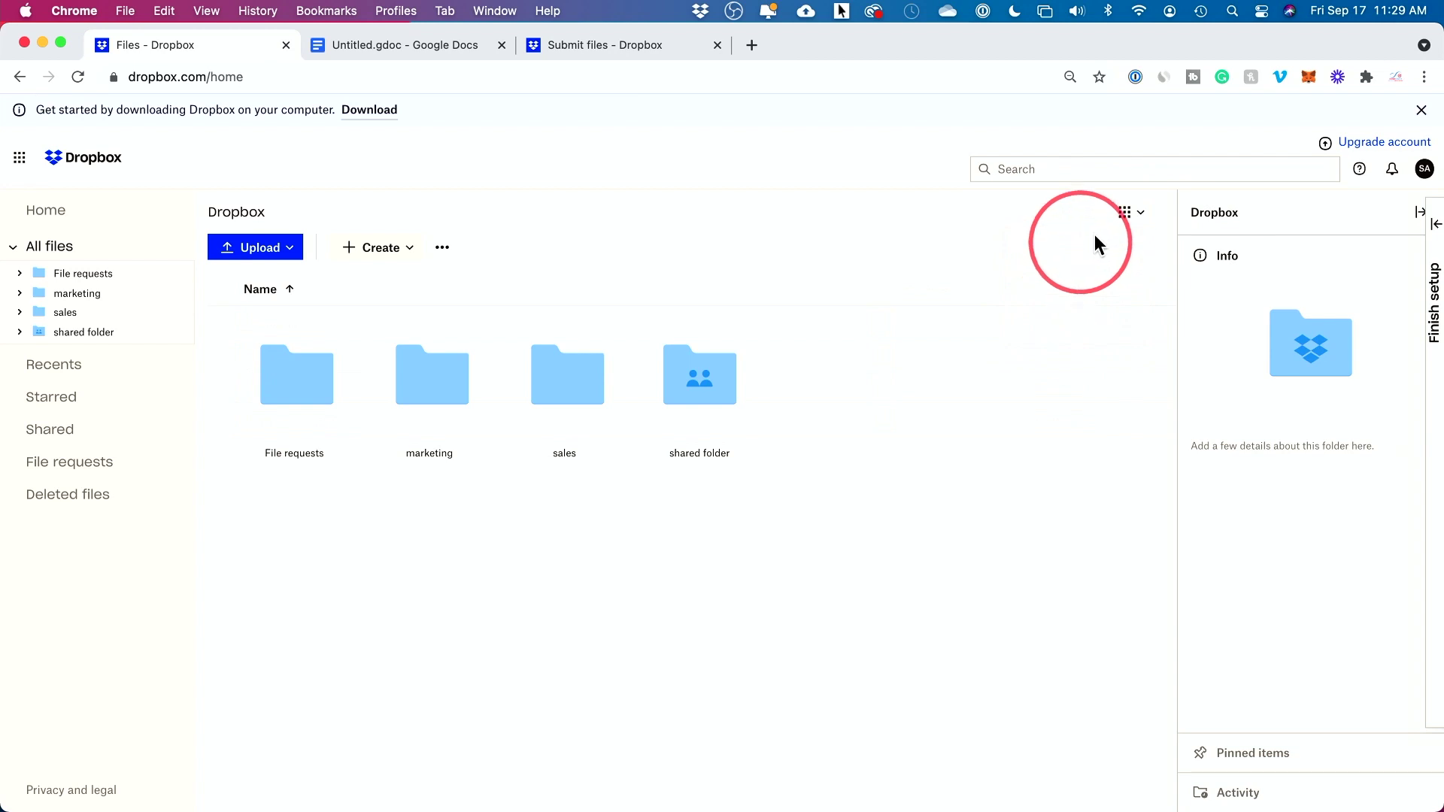
Start a search of the Dropbox files and folders
{"action": "left_click", "coordinate": [985, 173]}
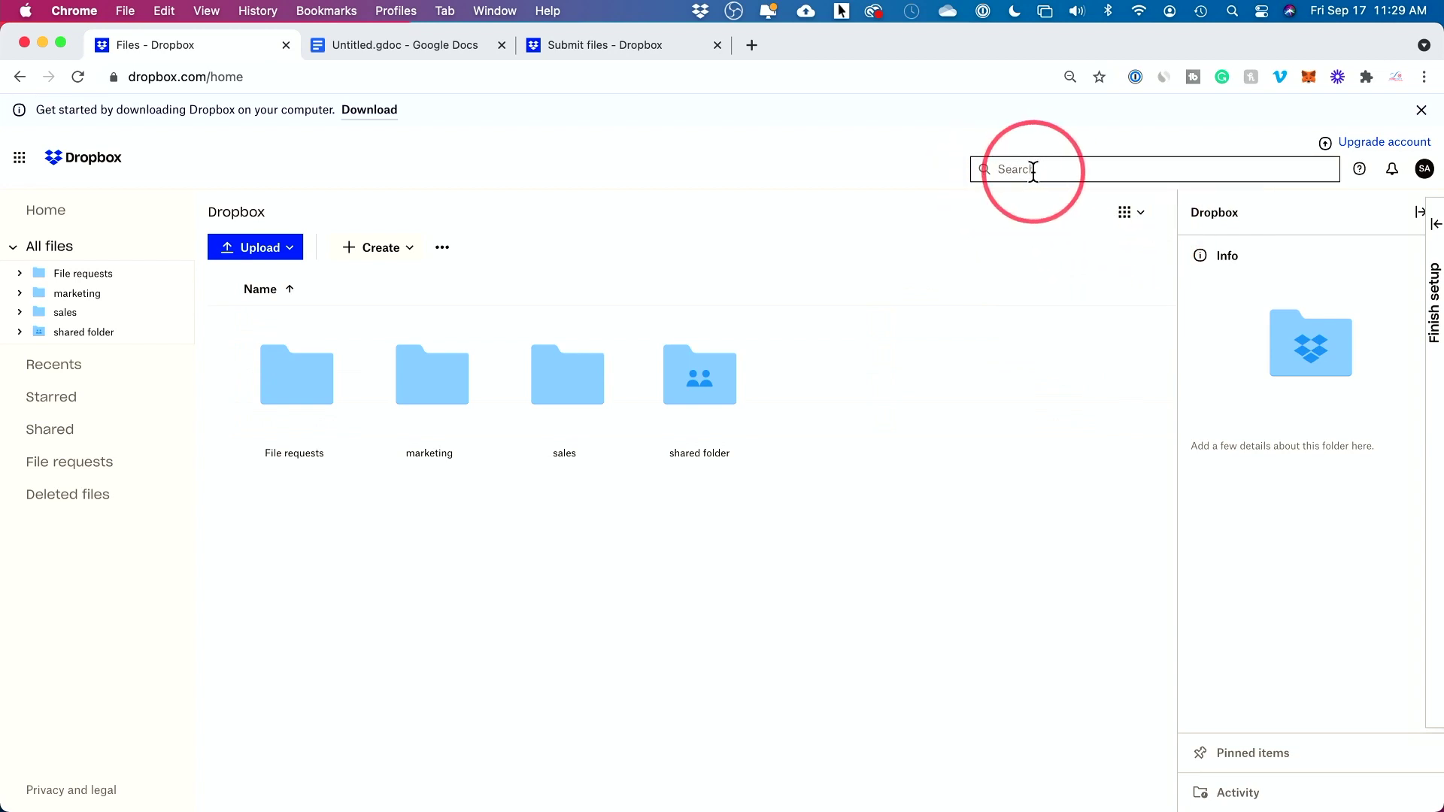